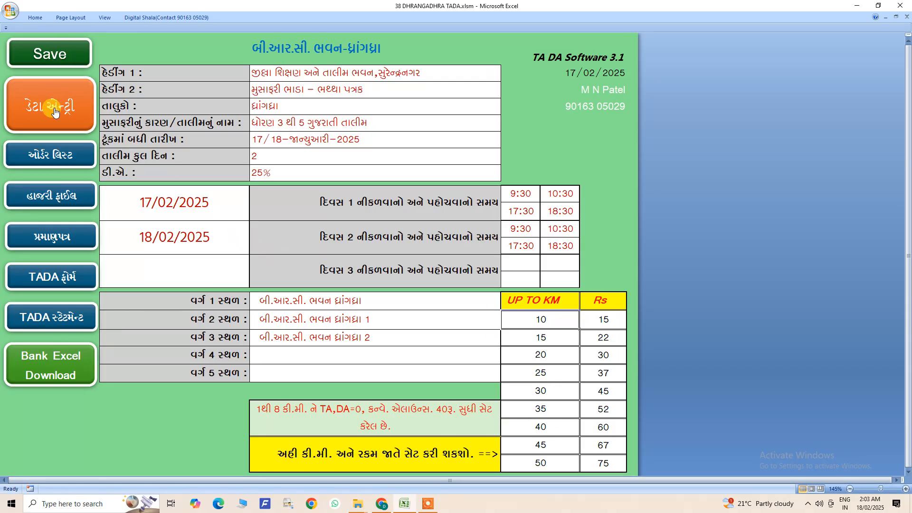
Review the training headings, day dates, departure and arrival times, and class venues on the home sheet.
{"action": "left_click_drag", "start_coordinate": [311, 72], "coordinate": [316, 173]}
{"action": "left_click_drag", "start_coordinate": [203, 196], "coordinate": [213, 245]}
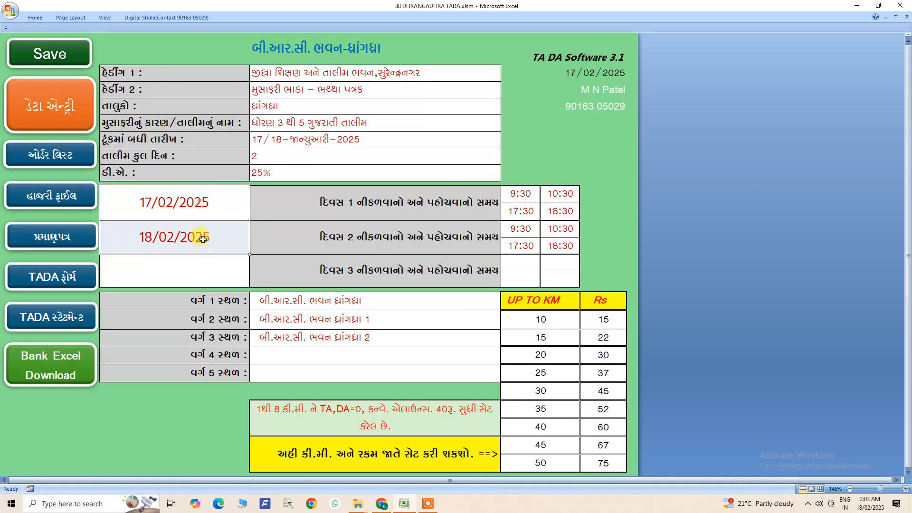
{"action": "left_click_drag", "start_coordinate": [523, 194], "coordinate": [553, 246]}
{"action": "left_click_drag", "start_coordinate": [447, 300], "coordinate": [338, 320]}
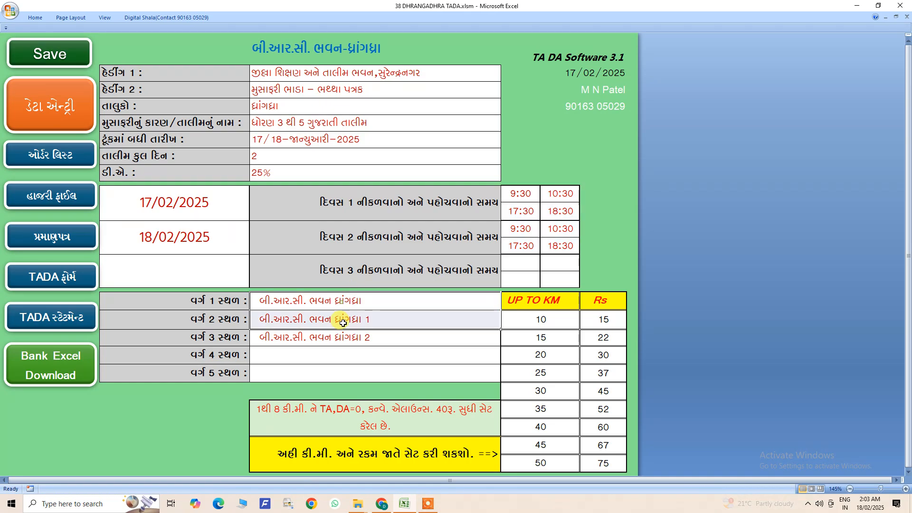
Look over the data entry sheet and the training order list, returning to the home sheet after each.
{"action": "left_click", "coordinate": [53, 99]}
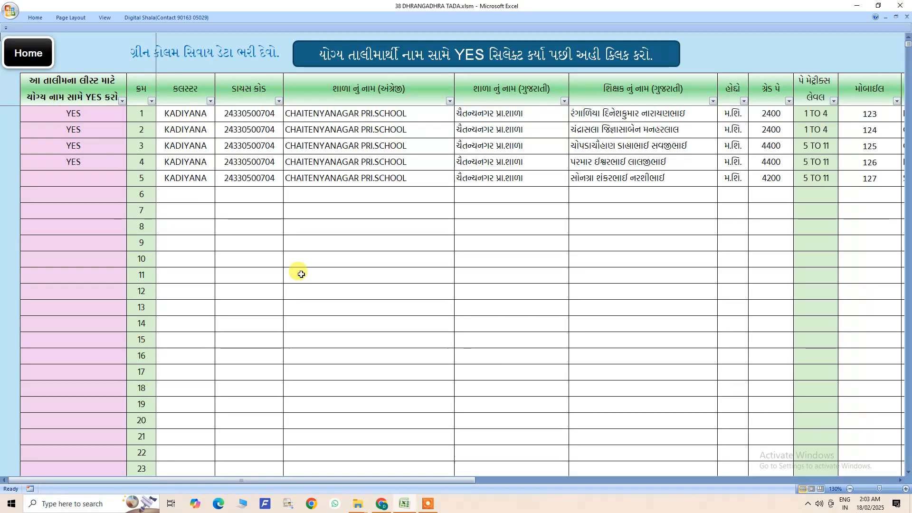
{"action": "left_click_drag", "start_coordinate": [431, 480], "coordinate": [256, 389]}
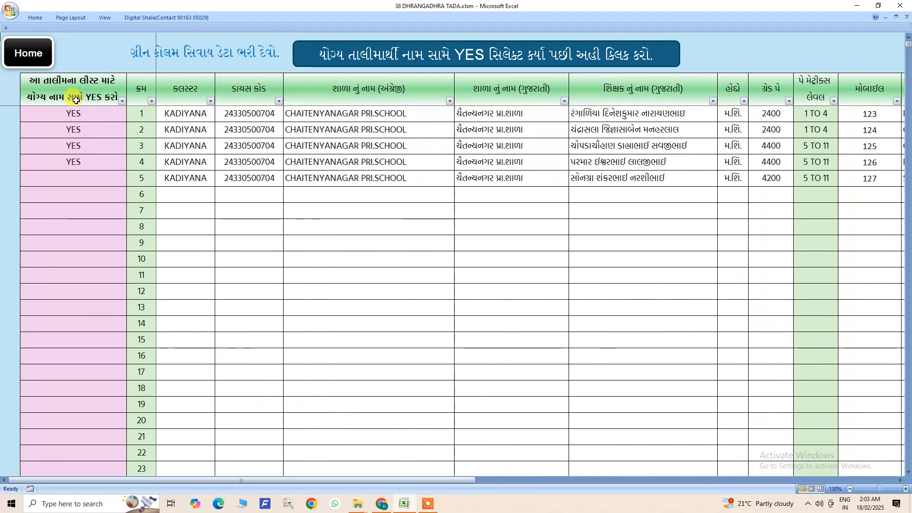
{"action": "left_click", "coordinate": [25, 54]}
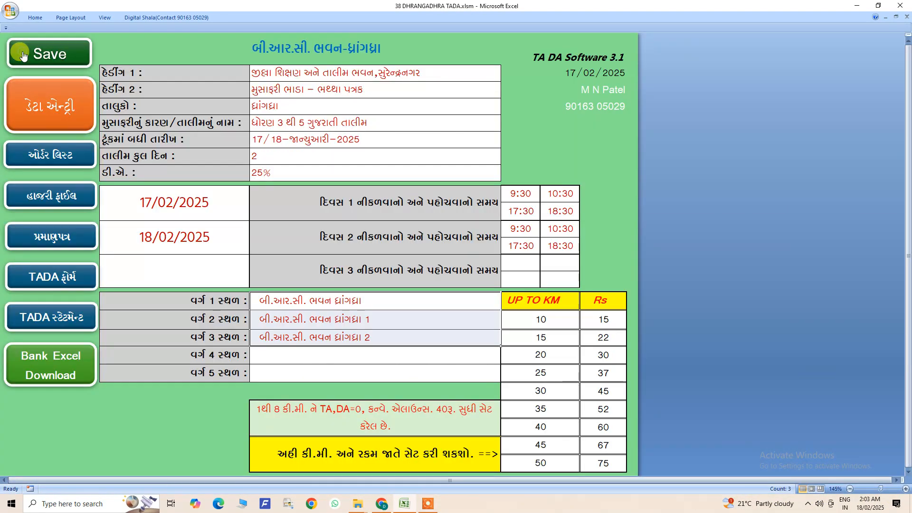
{"action": "left_click", "coordinate": [48, 162]}
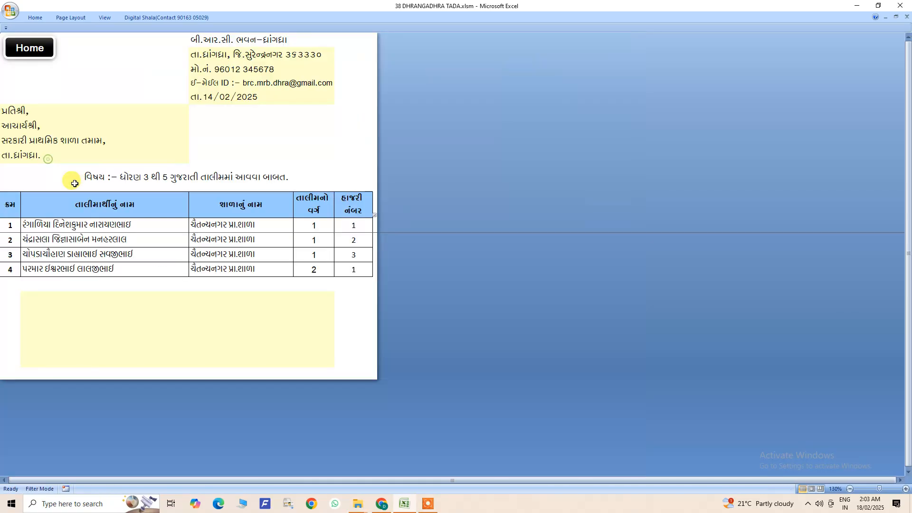
{"action": "left_click", "coordinate": [37, 54]}
View the attendance sheet, try its class number selector, and return to the home sheet.
{"action": "left_click", "coordinate": [53, 197]}
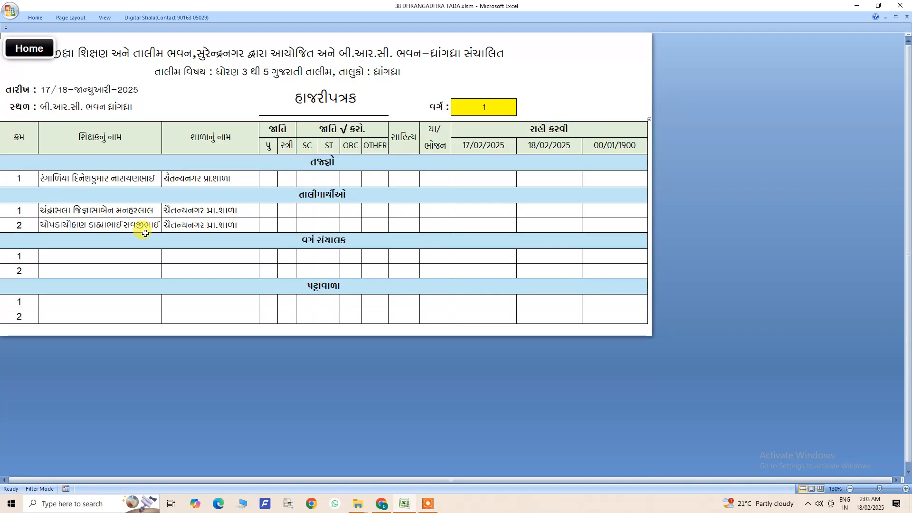
{"action": "left_click", "coordinate": [477, 108]}
{"action": "left_click", "coordinate": [521, 111]}
{"action": "left_click", "coordinate": [468, 128]}
{"action": "left_click", "coordinate": [30, 49]}
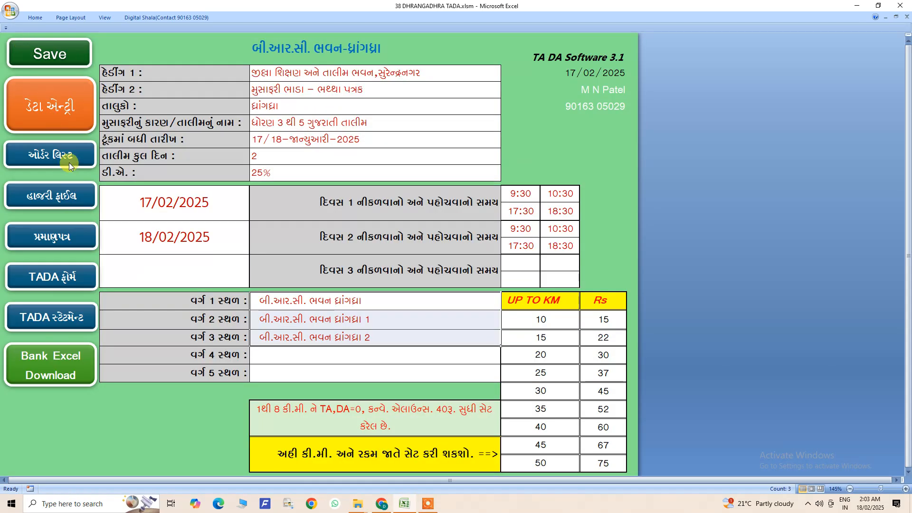
Review the attendance certificates and the full TADA form from start to end, returning to the home sheet.
{"action": "left_click", "coordinate": [45, 237]}
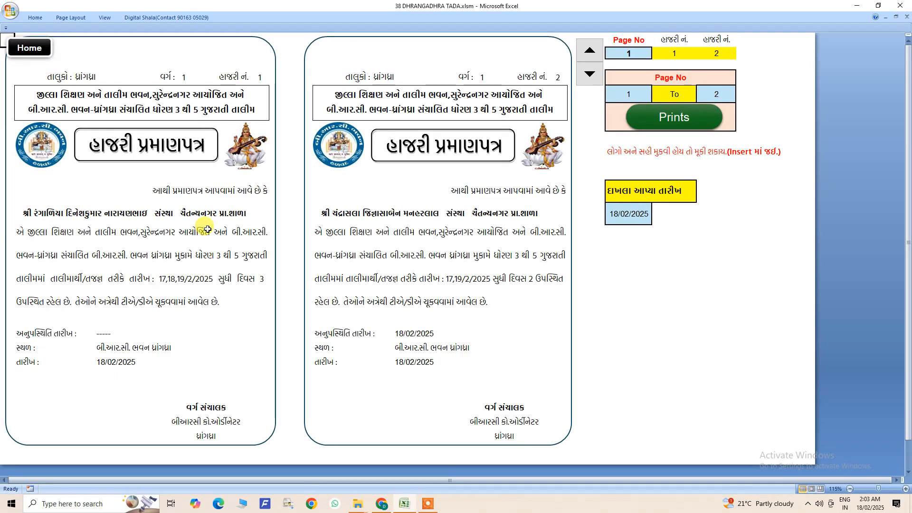
{"action": "left_click", "coordinate": [17, 46]}
{"action": "left_click", "coordinate": [48, 276]}
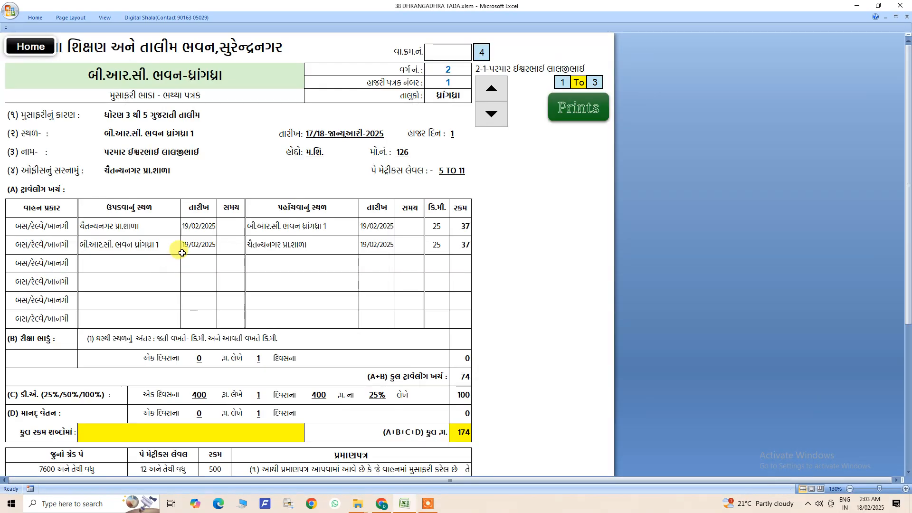
{"action": "scroll", "coordinate": [180, 251], "scroll_direction": "down", "scroll_amount": 1}
{"action": "scroll", "coordinate": [182, 252], "scroll_direction": "down", "scroll_amount": 7}
{"action": "scroll", "coordinate": [180, 250], "scroll_direction": "up", "scroll_amount": 8}
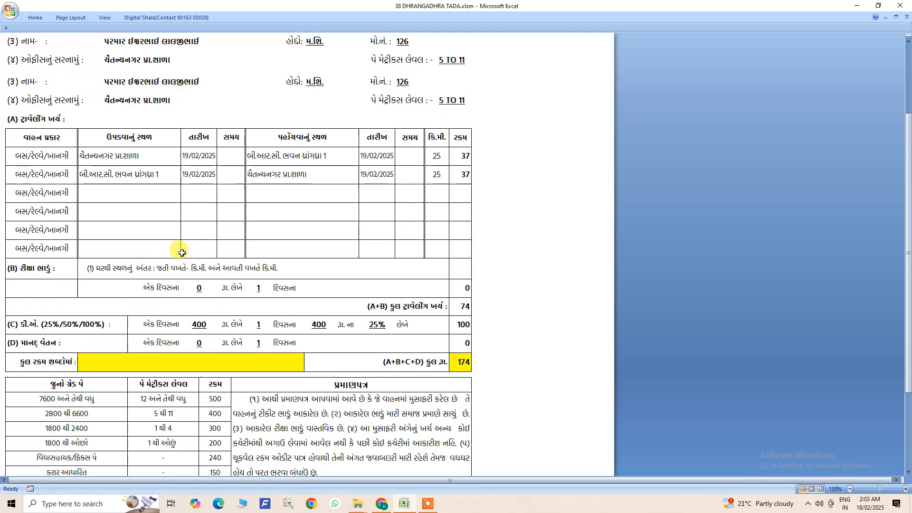
{"action": "scroll", "coordinate": [180, 240], "scroll_direction": "down", "scroll_amount": 3}
{"action": "scroll", "coordinate": [179, 240], "scroll_direction": "up", "scroll_amount": 3}
{"action": "left_click", "coordinate": [24, 46]}
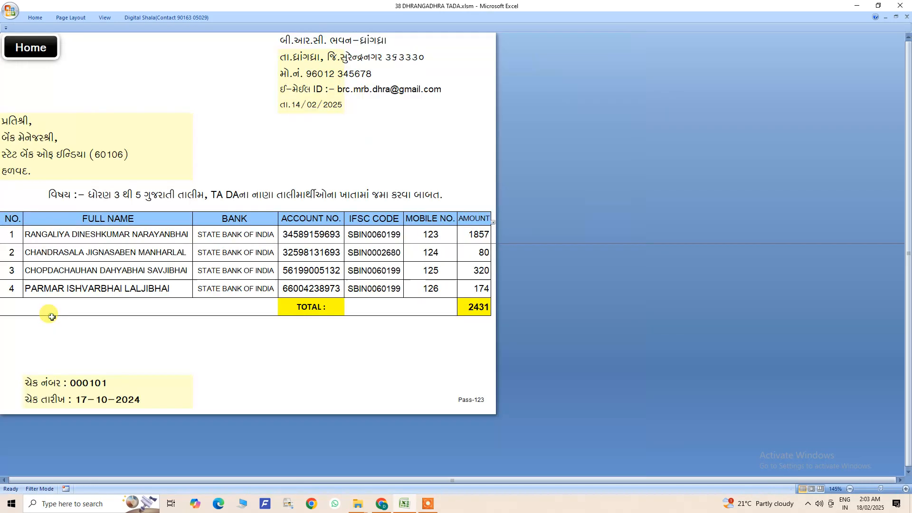
Review the TADA statement and the YES selection column of the data entry sheet, returning to the home sheet.
{"action": "left_click", "coordinate": [47, 317]}
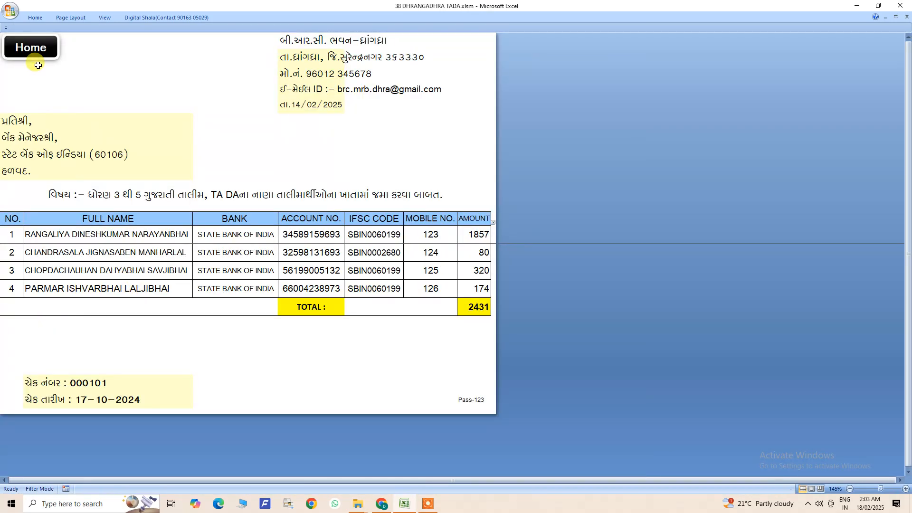
{"action": "left_click", "coordinate": [33, 50]}
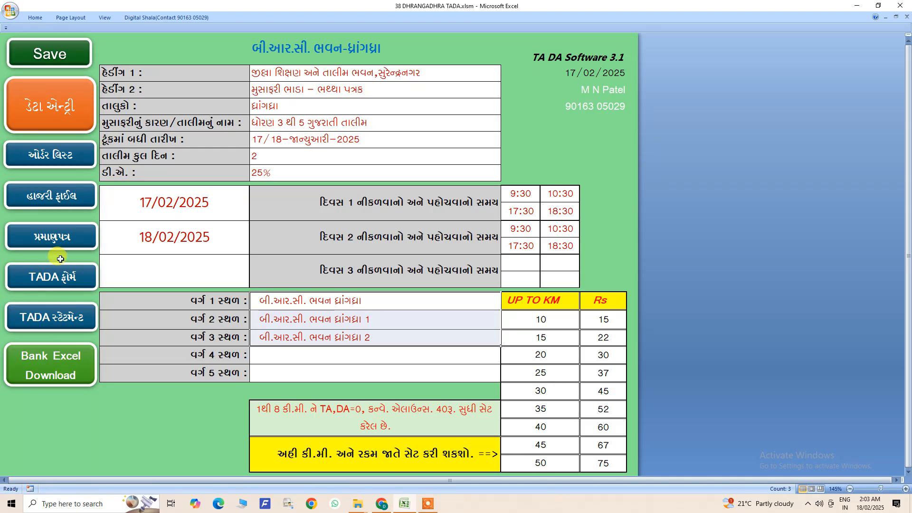
{"action": "left_click", "coordinate": [61, 116]}
{"action": "left_click", "coordinate": [73, 114]}
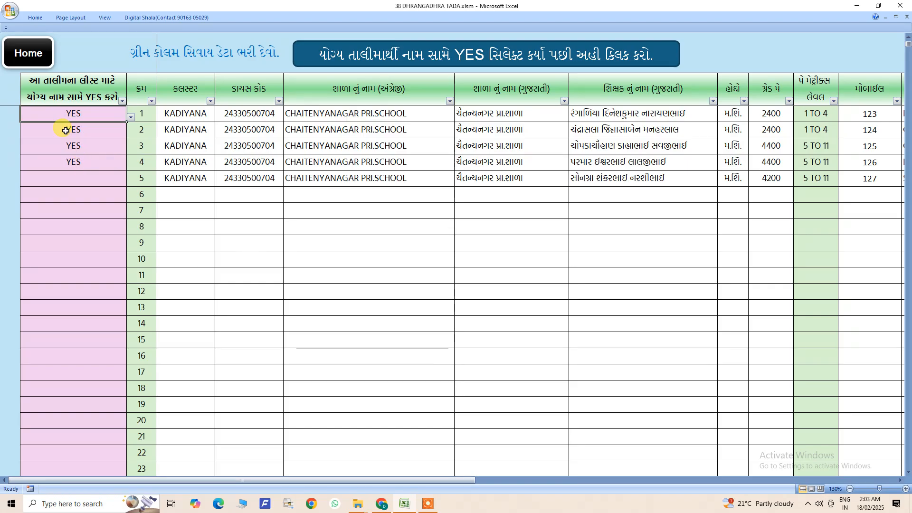
{"action": "left_click", "coordinate": [36, 52]}
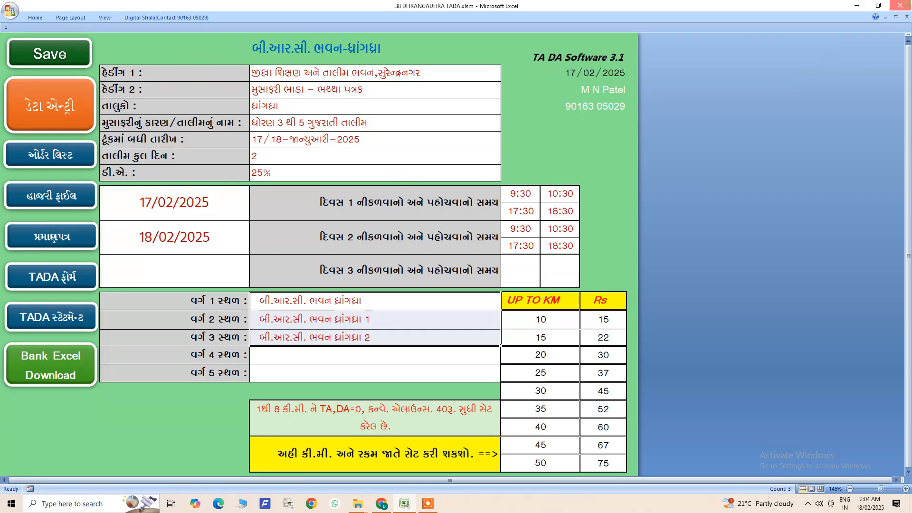
Close the 38 DHRANGADHRA TADA.xlsm workbook and return to its folder.
{"action": "left_click", "coordinate": [900, 5]}
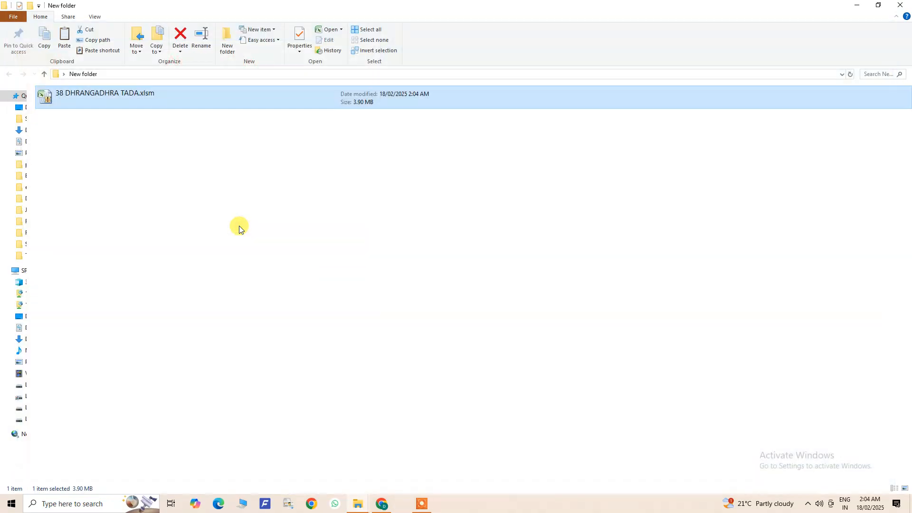
{"action": "right_click", "coordinate": [90, 97]}
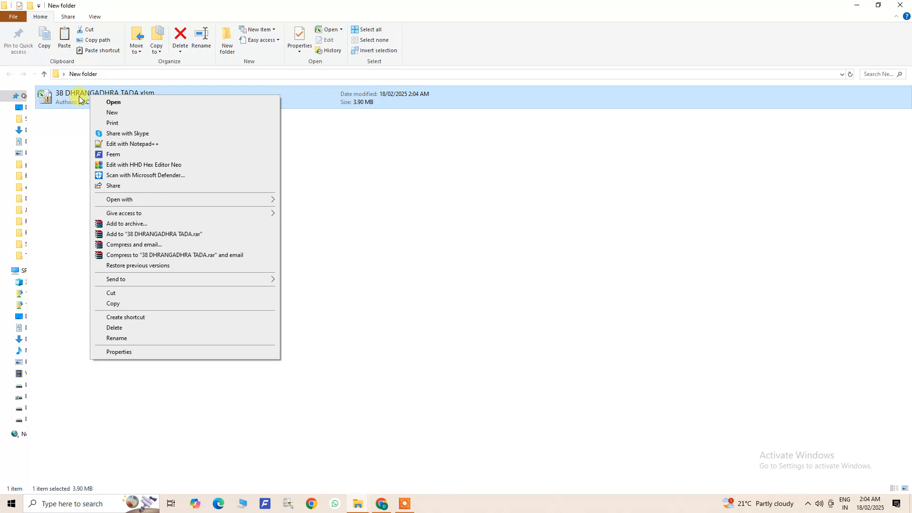
{"action": "left_click", "coordinate": [74, 103]}
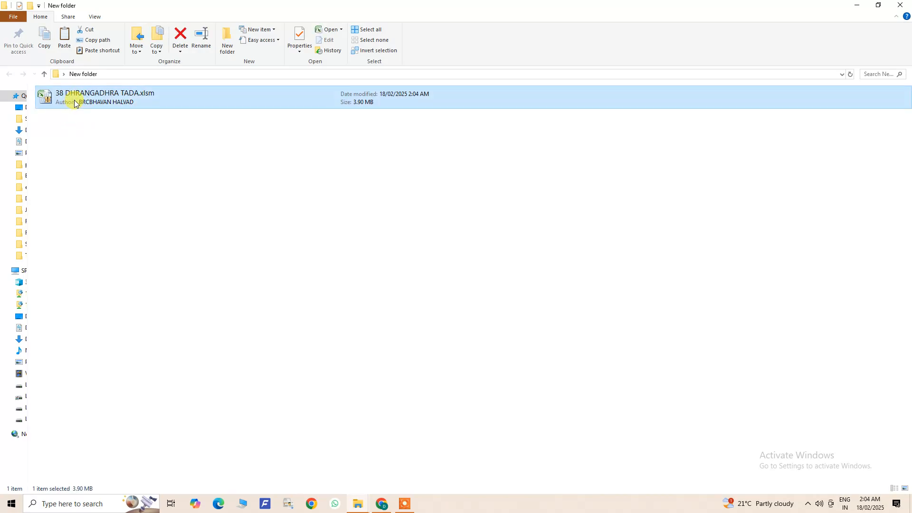
Find and launch Excel with a blank workbook, dismissing the missing add-in message.
{"action": "left_click", "coordinate": [52, 505]}
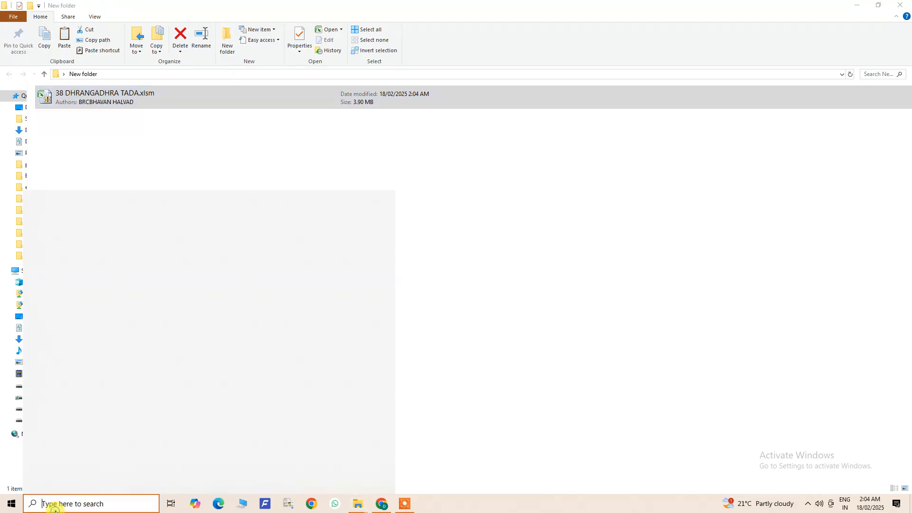
{"action": "type", "text": "ex"}
{"action": "left_click", "coordinate": [131, 248]}
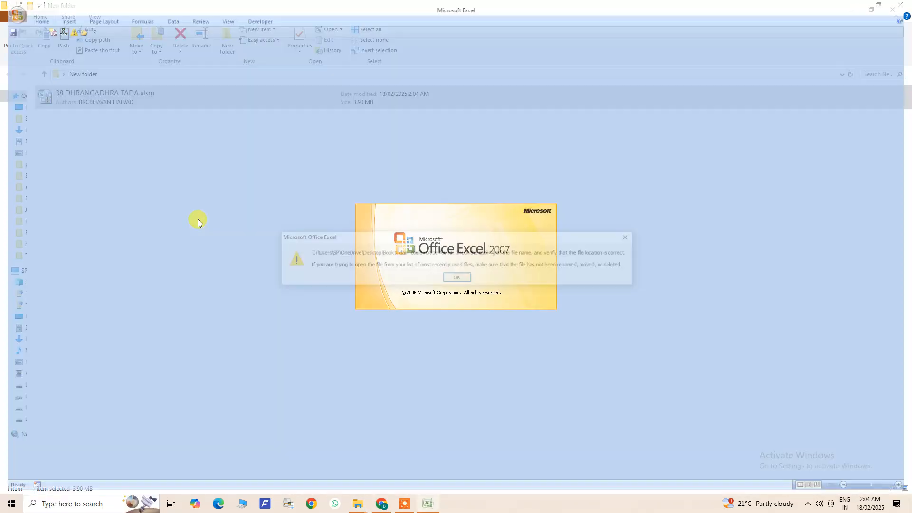
{"action": "left_click", "coordinate": [463, 279]}
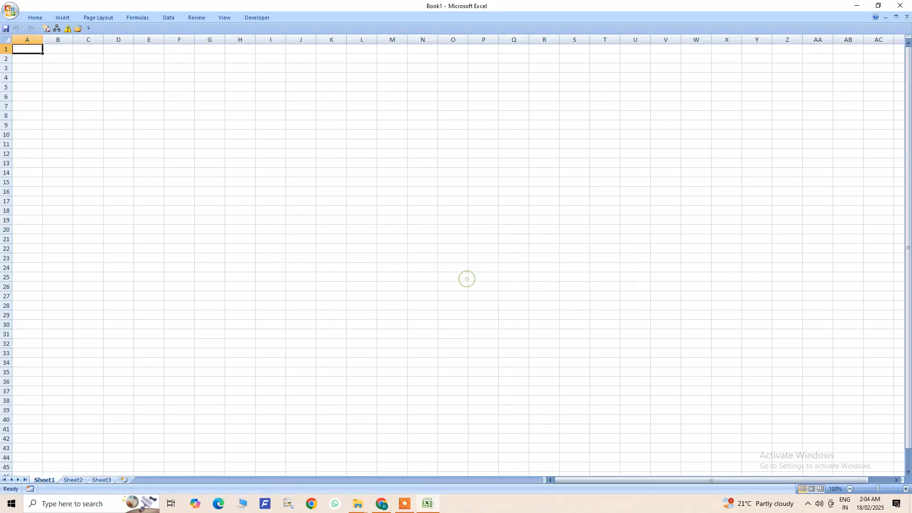
Check in the Trust Center macro settings that all macros are enabled, accept the options, and close Excel.
{"action": "left_click", "coordinate": [14, 11]}
{"action": "left_click", "coordinate": [143, 219]}
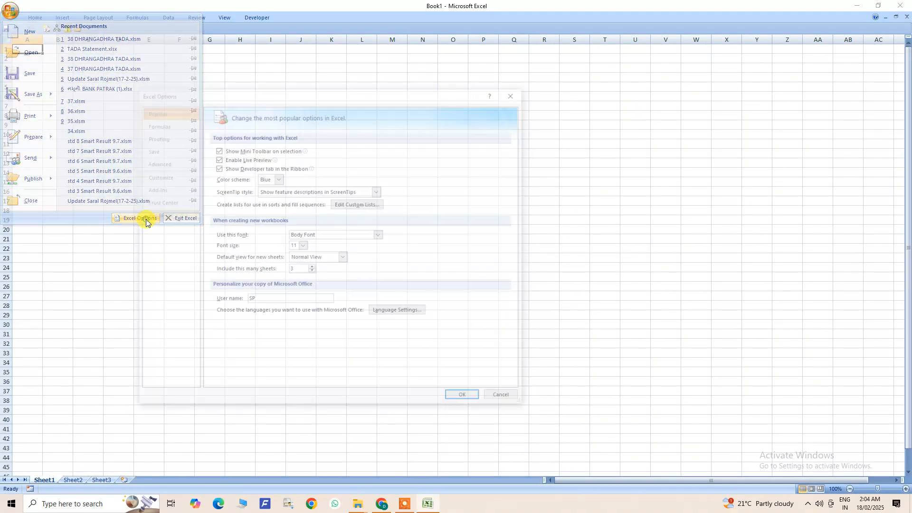
{"action": "left_click", "coordinate": [164, 204]}
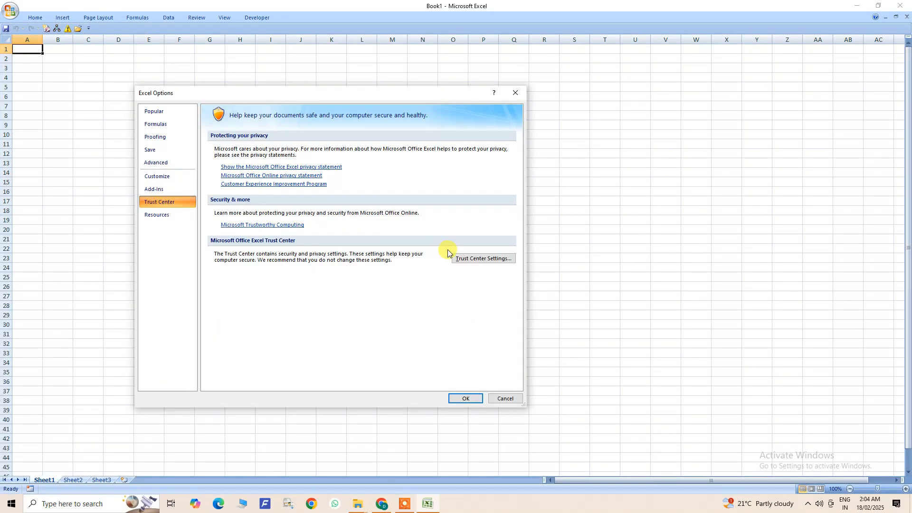
{"action": "left_click", "coordinate": [473, 262]}
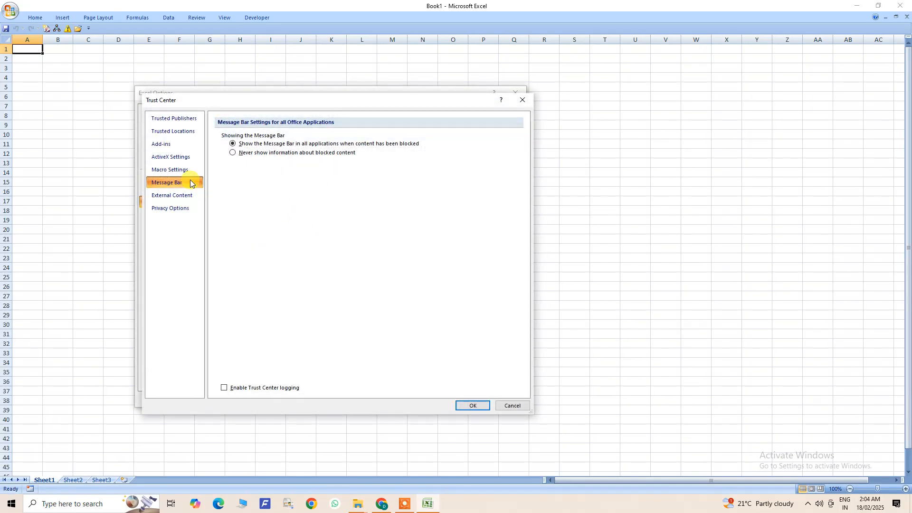
{"action": "left_click", "coordinate": [171, 169]}
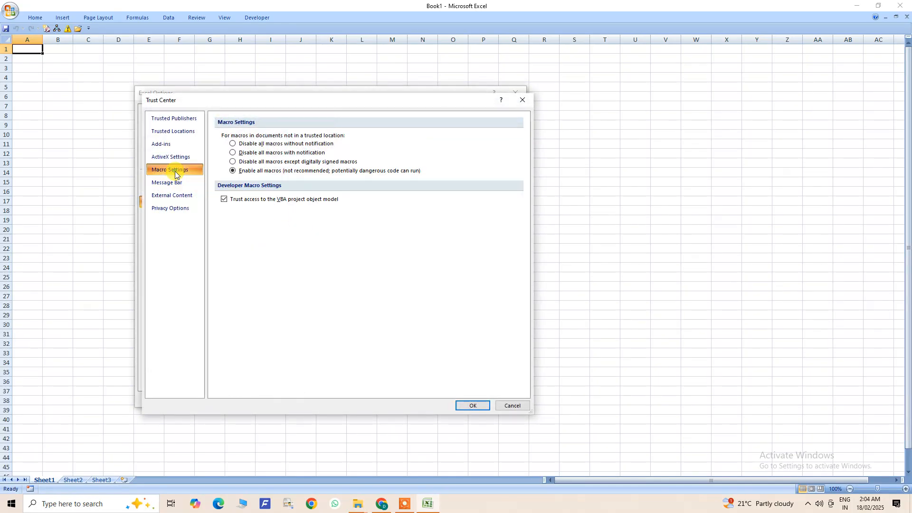
{"action": "left_click", "coordinate": [472, 406]}
{"action": "left_click", "coordinate": [468, 399]}
{"action": "left_click", "coordinate": [900, 6]}
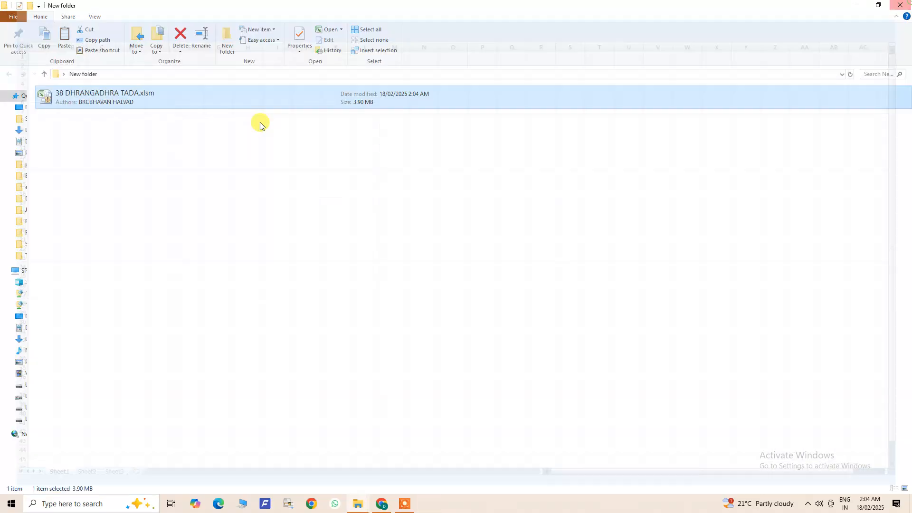
Check the general properties of 38 DHRANGADHRA TADA.xlsm and accept them.
{"action": "right_click", "coordinate": [74, 99]}
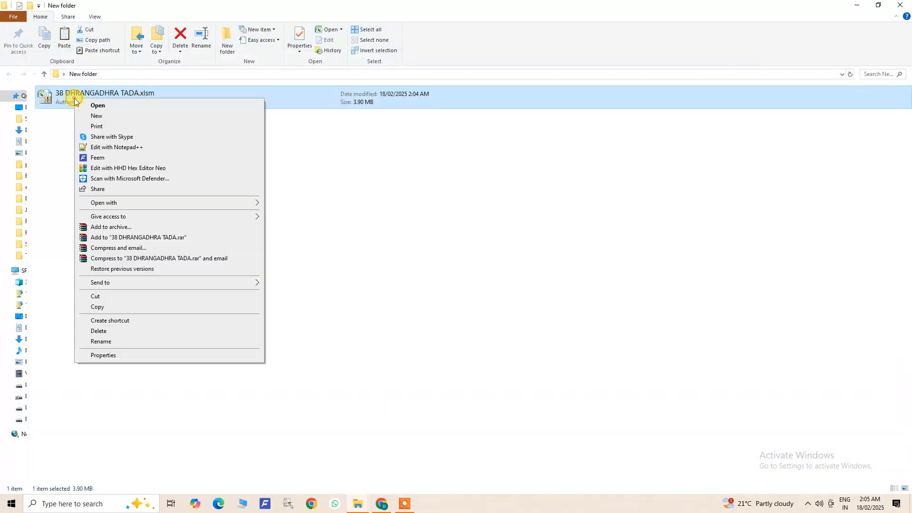
{"action": "left_click", "coordinate": [123, 355]}
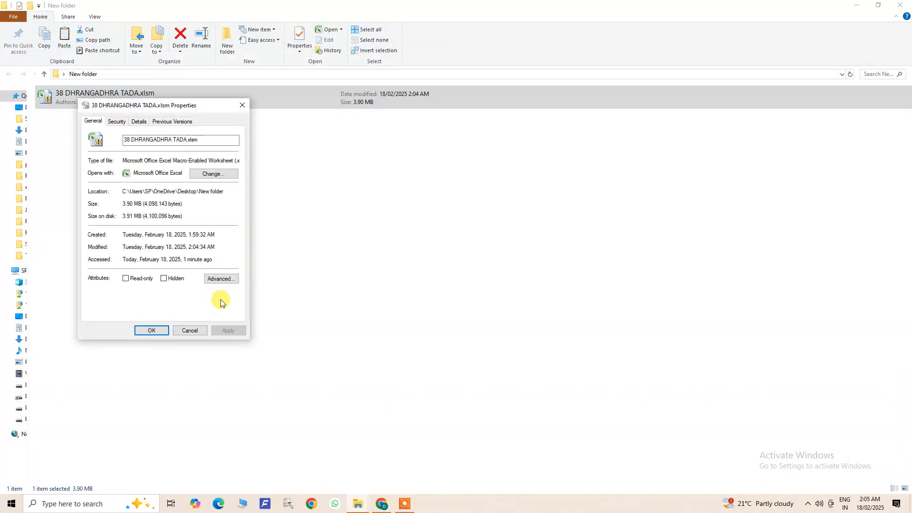
{"action": "left_click", "coordinate": [156, 331]}
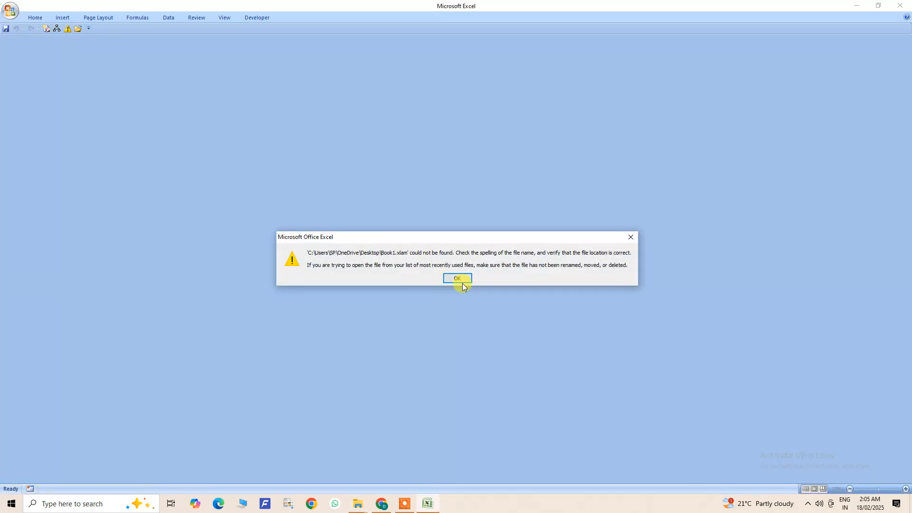
Reopen 38 DHRANGADHRA TADA.xlsm, dismissing the missing add-in message, and select the first heading's value cell.
{"action": "left_click", "coordinate": [461, 280]}
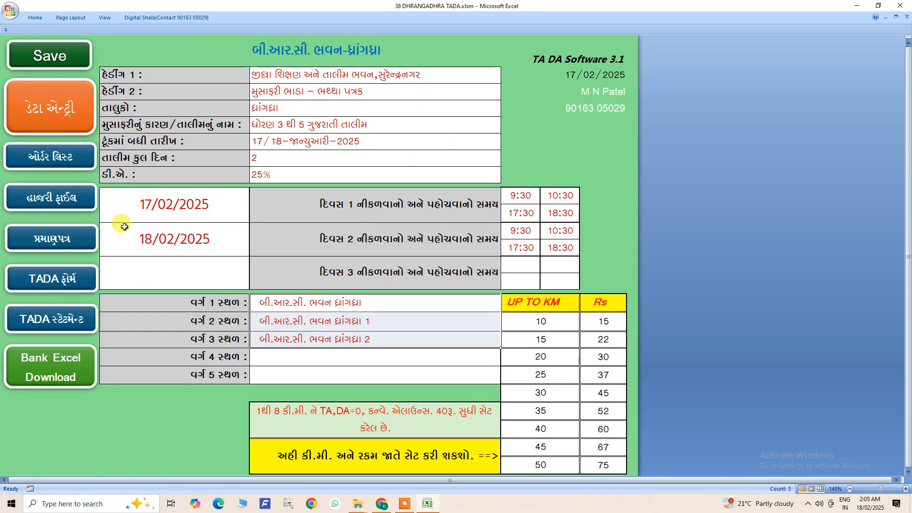
{"action": "left_click", "coordinate": [272, 76]}
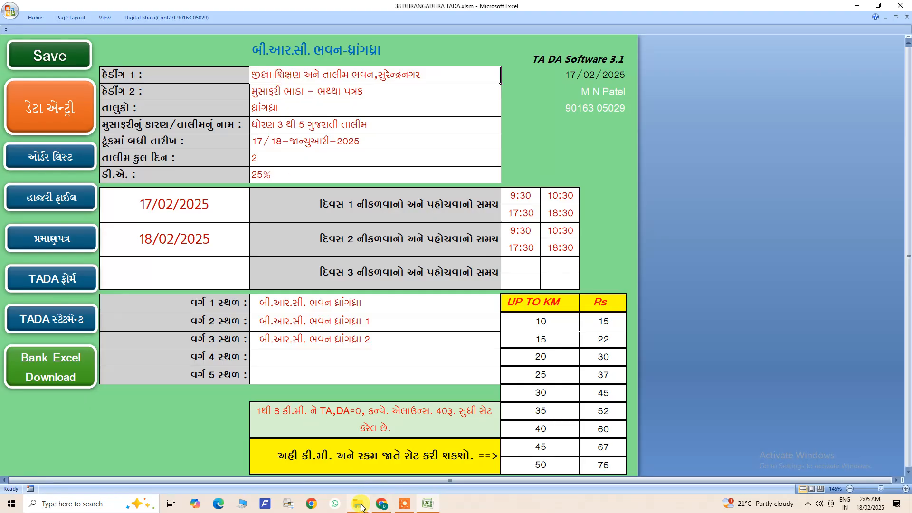
Switch to File Explorer, copy 38 DHRANGADHRA TADA.xlsm without pasting it, and return to the workbook in Excel.
{"action": "mouse_move", "coordinate": [360, 506]}
{"action": "left_click", "coordinate": [377, 467]}
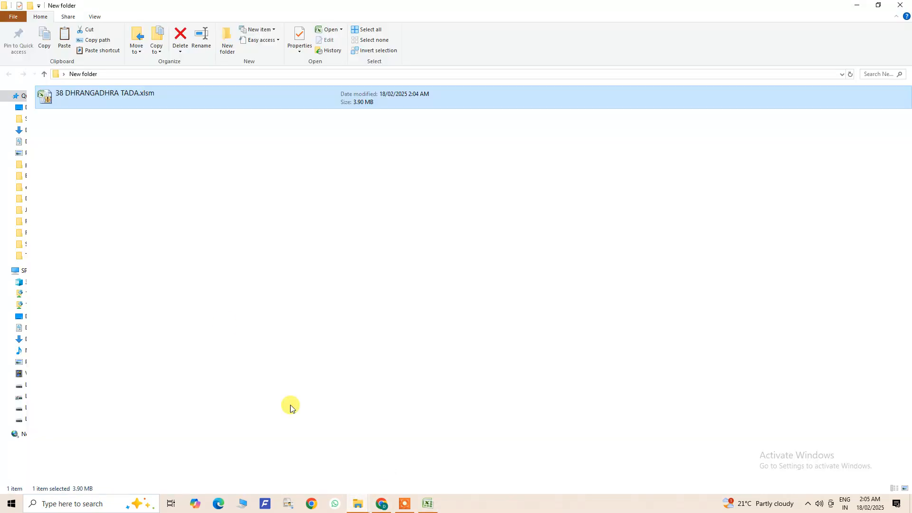
{"action": "right_click", "coordinate": [120, 99]}
{"action": "left_click", "coordinate": [157, 305]}
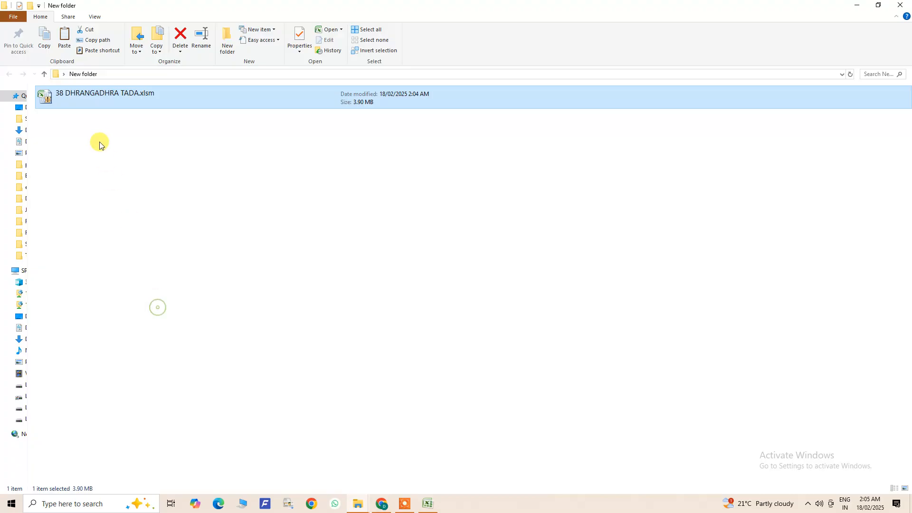
{"action": "right_click", "coordinate": [98, 135]}
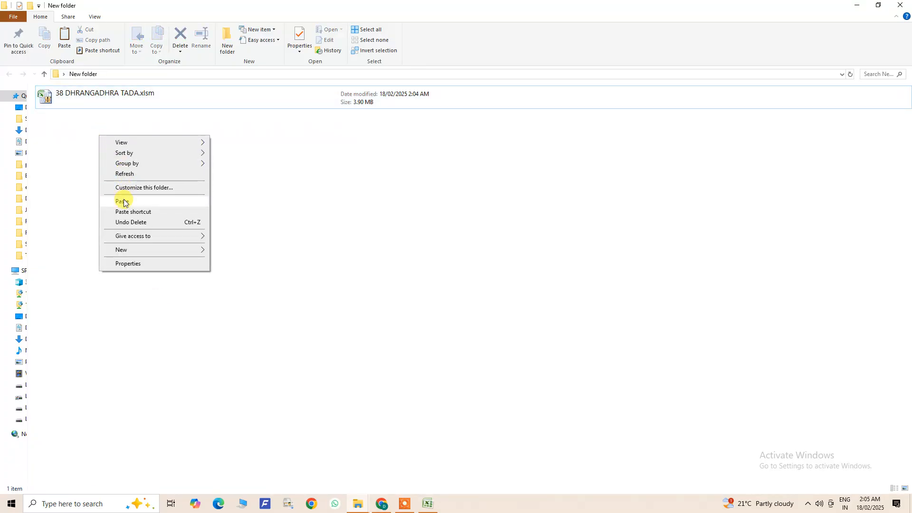
{"action": "left_click", "coordinate": [101, 93]}
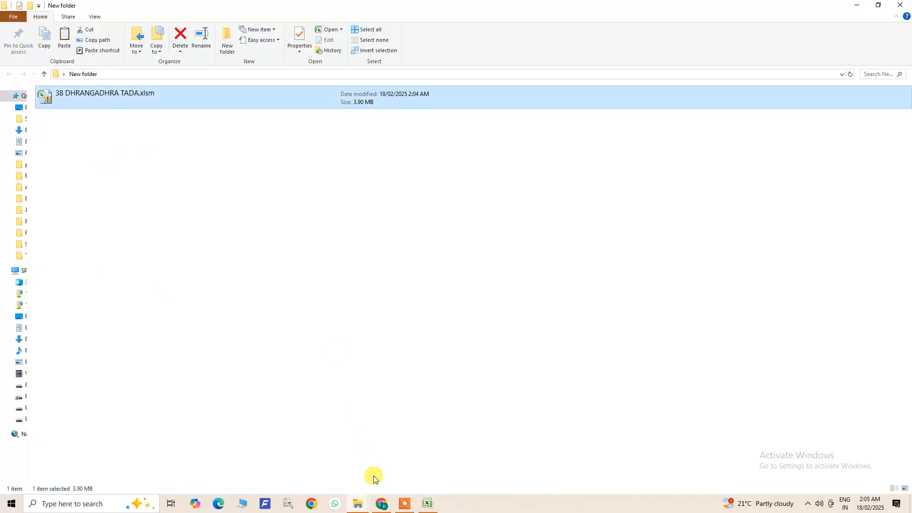
{"action": "left_click", "coordinate": [427, 504]}
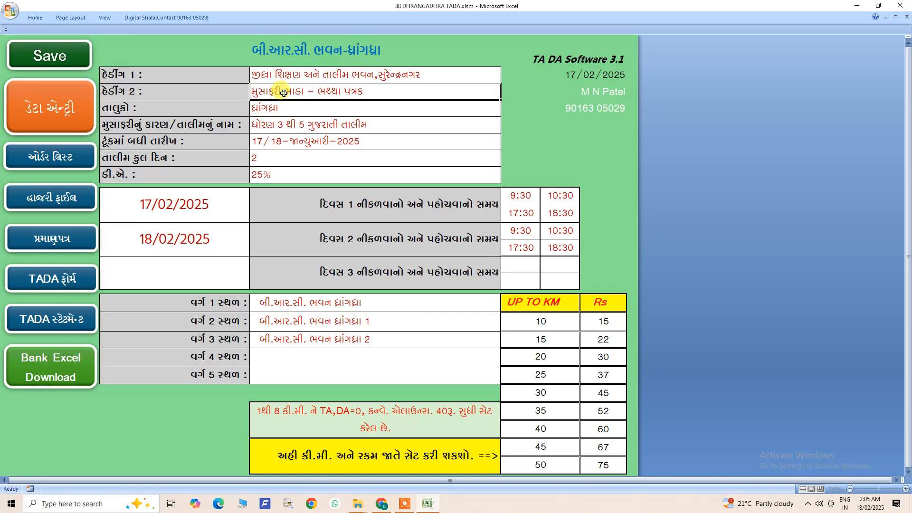
Go through the heading and training detail fields, the training day dates, and the day 1 departure and arrival times.
{"action": "double_click", "coordinate": [287, 109]}
{"action": "left_click", "coordinate": [285, 124]}
{"action": "left_click_drag", "start_coordinate": [285, 74], "coordinate": [289, 170]}
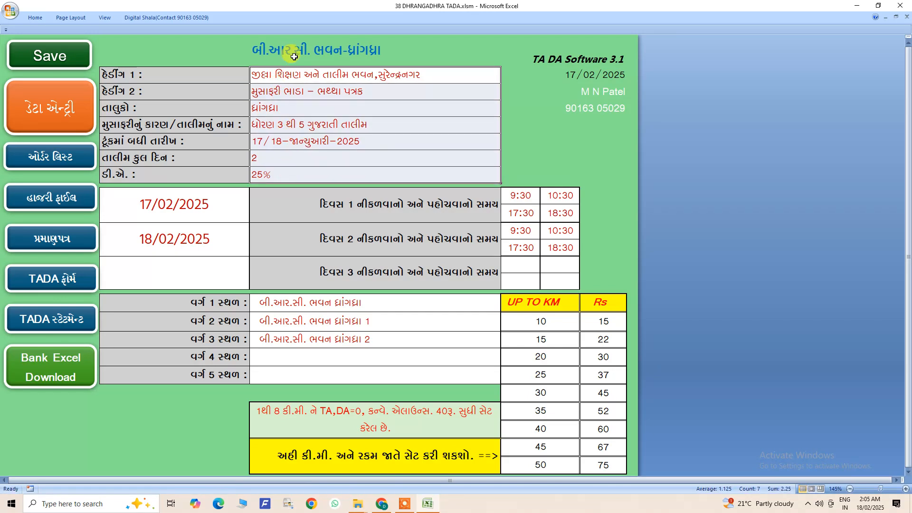
{"action": "left_click_drag", "start_coordinate": [292, 74], "coordinate": [294, 171]}
{"action": "mouse_move", "coordinate": [198, 204]}
{"action": "left_mouse_down"}
{"action": "mouse_move", "coordinate": [189, 279]}
{"action": "mouse_move", "coordinate": [189, 205]}
{"action": "left_mouse_up"}
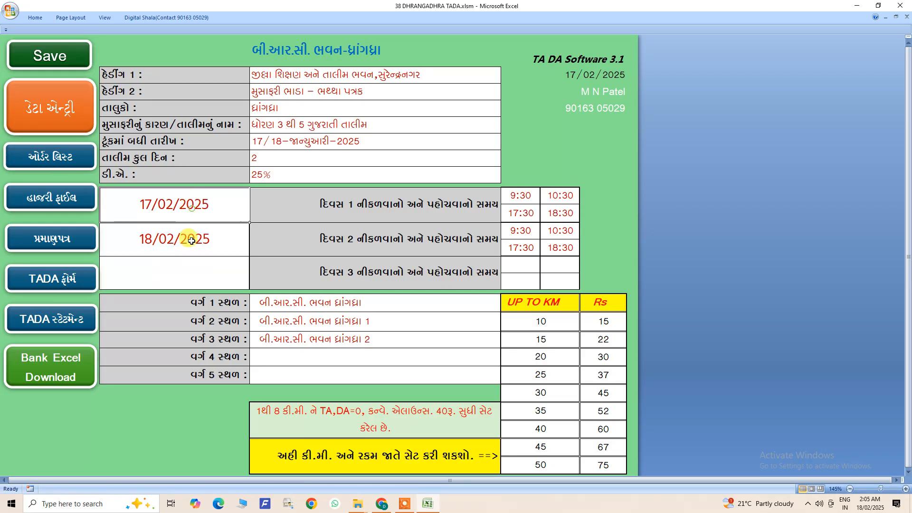
{"action": "left_click", "coordinate": [196, 271]}
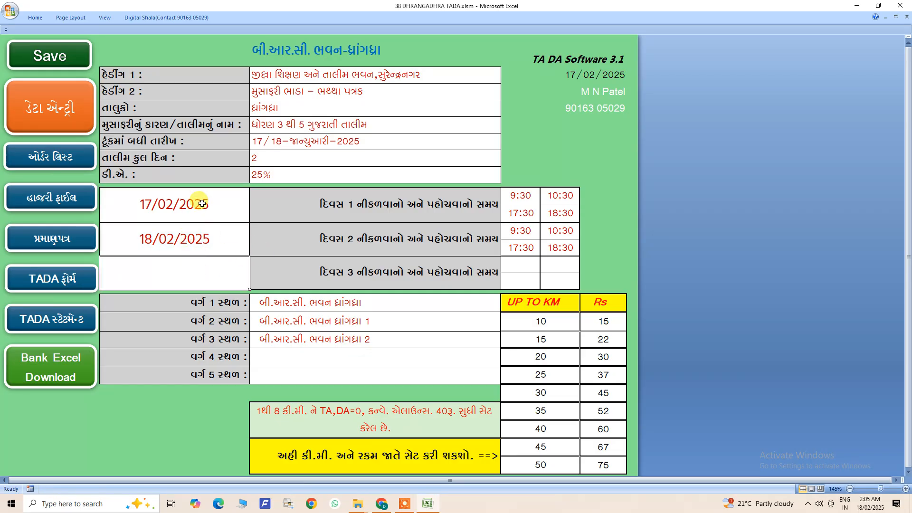
{"action": "left_click_drag", "start_coordinate": [202, 204], "coordinate": [200, 232]}
{"action": "left_click", "coordinate": [514, 195]}
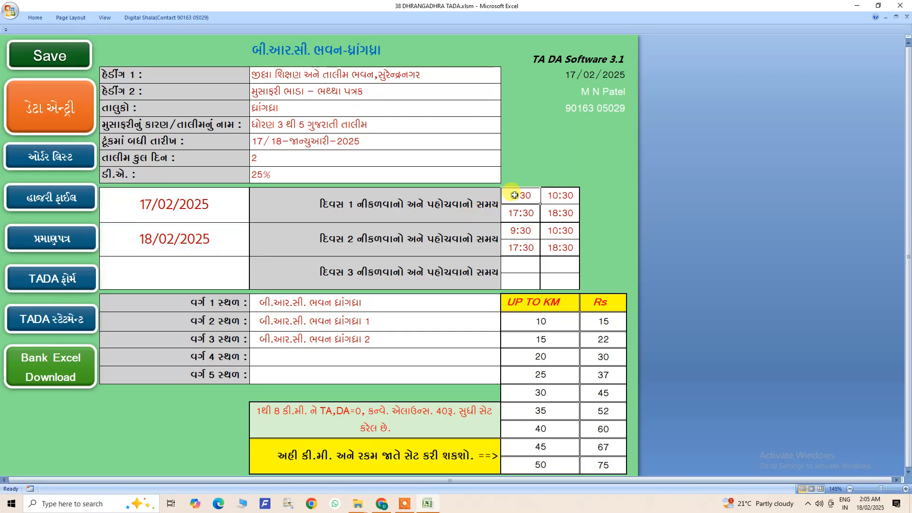
{"action": "left_click", "coordinate": [563, 195]}
{"action": "left_click", "coordinate": [527, 213]}
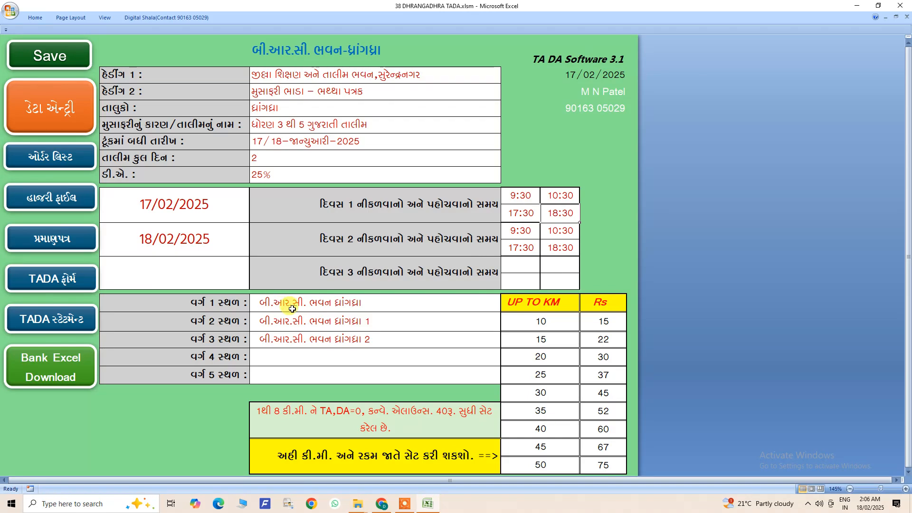
Remove the trailing 1 and 2 from the class 2 and class 3 venues so both read બી.આર.સી. ભવન ધ્રાંગધ્રા.
{"action": "left_click", "coordinate": [268, 306]}
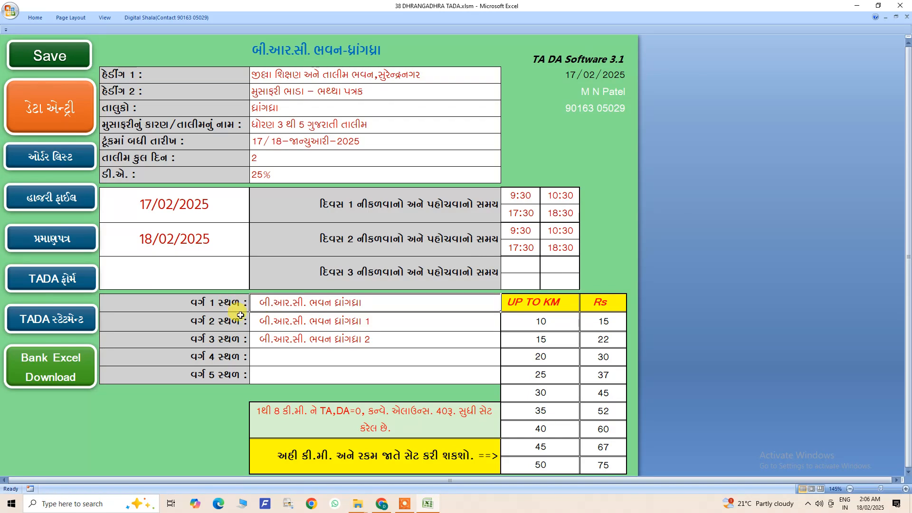
{"action": "left_click_drag", "start_coordinate": [308, 305], "coordinate": [311, 341]}
{"action": "left_click", "coordinate": [316, 304]}
{"action": "left_click", "coordinate": [321, 320]}
{"action": "left_click", "coordinate": [328, 342]}
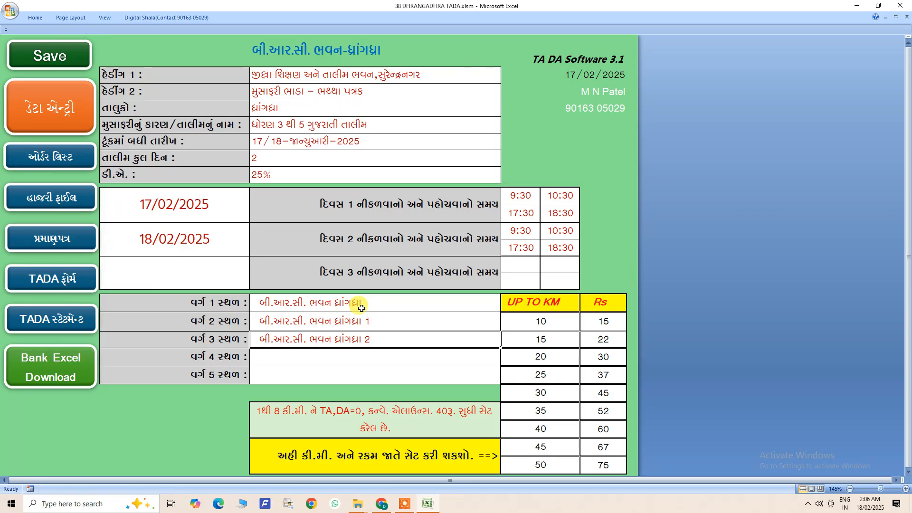
{"action": "mouse_move", "coordinate": [367, 304]}
{"action": "left_mouse_down"}
{"action": "mouse_move", "coordinate": [367, 338]}
{"action": "mouse_move", "coordinate": [362, 321]}
{"action": "mouse_move", "coordinate": [362, 330]}
{"action": "left_mouse_up"}
{"action": "double_click", "coordinate": [377, 320]}
{"action": "key", "text": "BackSpace"}
{"action": "double_click", "coordinate": [377, 338]}
{"action": "key", "text": "BackSpace"}
{"action": "left_click", "coordinate": [366, 361]}
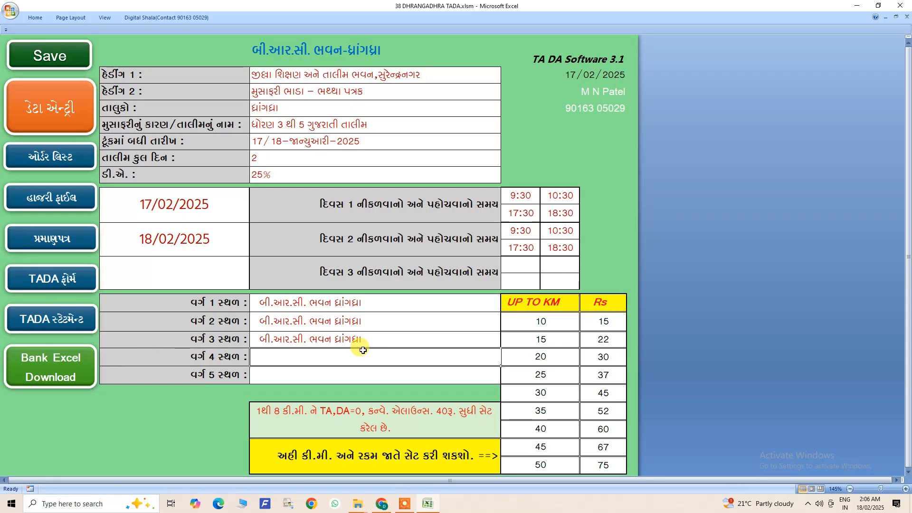
Examine the travel rate table's UP TO KM distances and Rs amounts, leaving the values as they are.
{"action": "scroll", "coordinate": [363, 350], "scroll_direction": "down", "scroll_amount": 1}
{"action": "left_click_drag", "start_coordinate": [537, 254], "coordinate": [602, 396]}
{"action": "left_click", "coordinate": [597, 380]}
{"action": "left_click", "coordinate": [551, 254]}
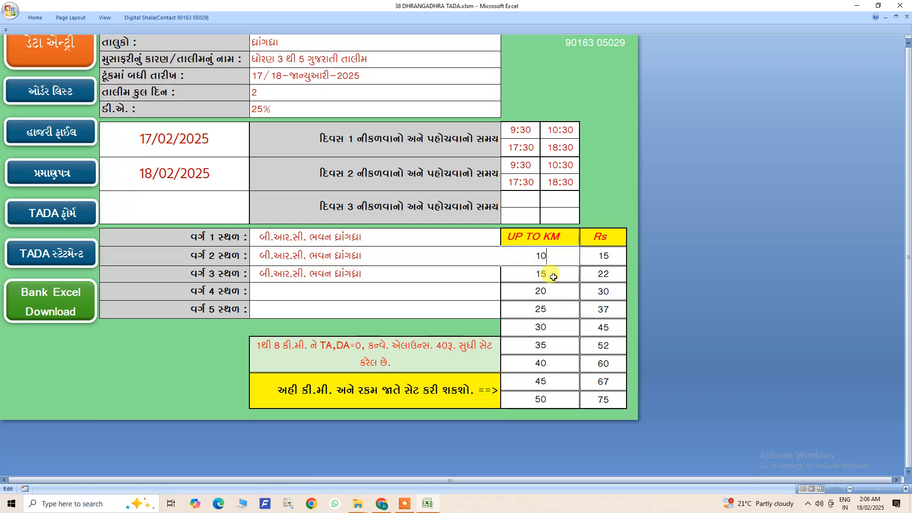
{"action": "double_click", "coordinate": [601, 255]}
{"action": "double_click", "coordinate": [546, 273]}
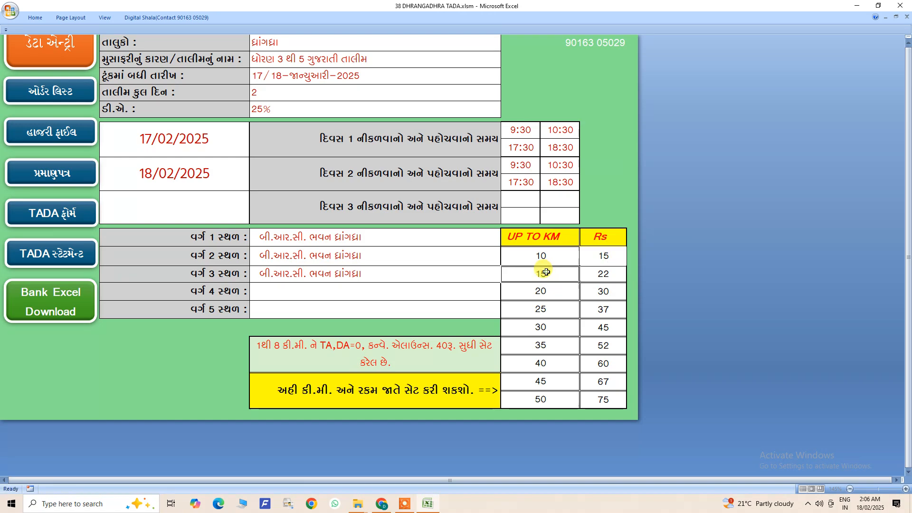
{"action": "left_click", "coordinate": [603, 274]}
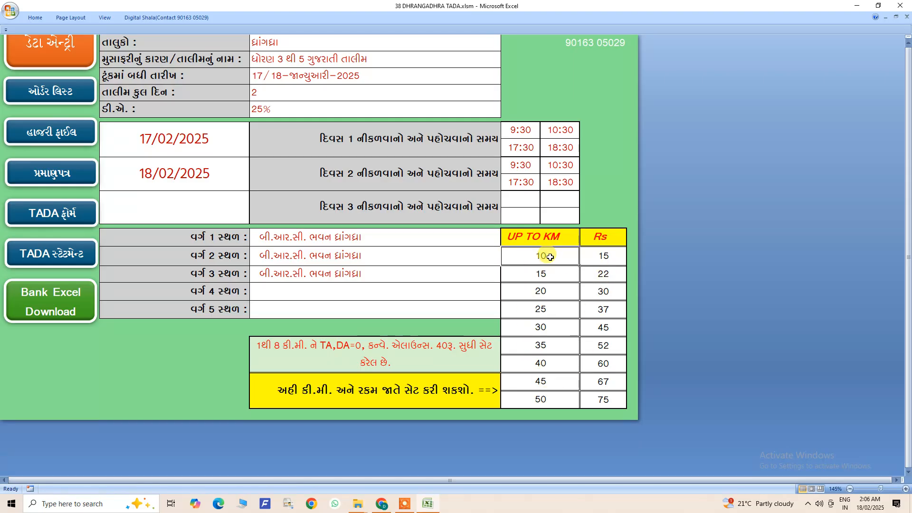
{"action": "key", "text": "Return"}
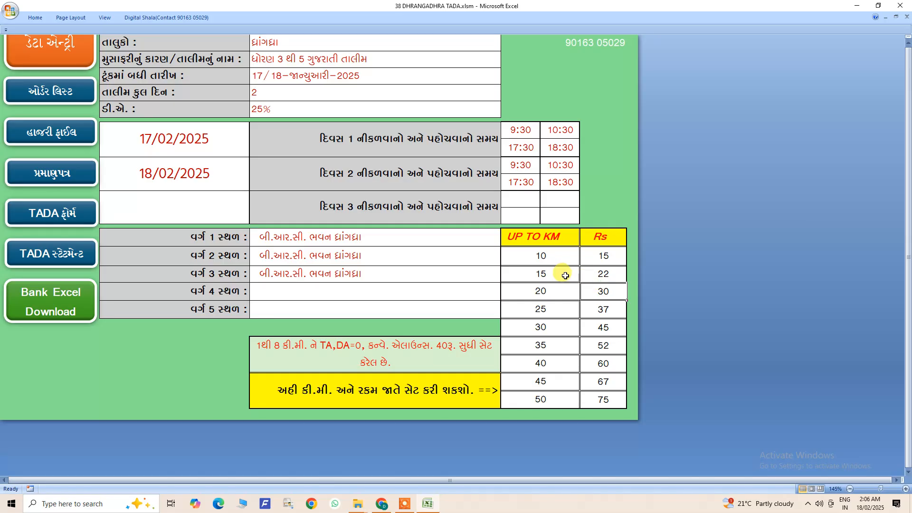
{"action": "left_click_drag", "start_coordinate": [602, 256], "coordinate": [611, 398]}
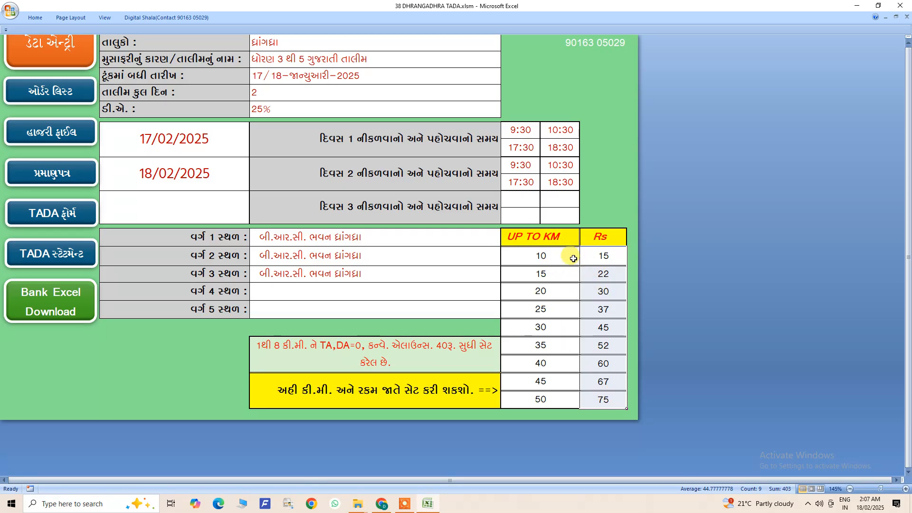
{"action": "left_click", "coordinate": [572, 277]}
{"action": "left_click", "coordinate": [587, 334]}
{"action": "scroll", "coordinate": [561, 357], "scroll_direction": "up", "scroll_amount": 1}
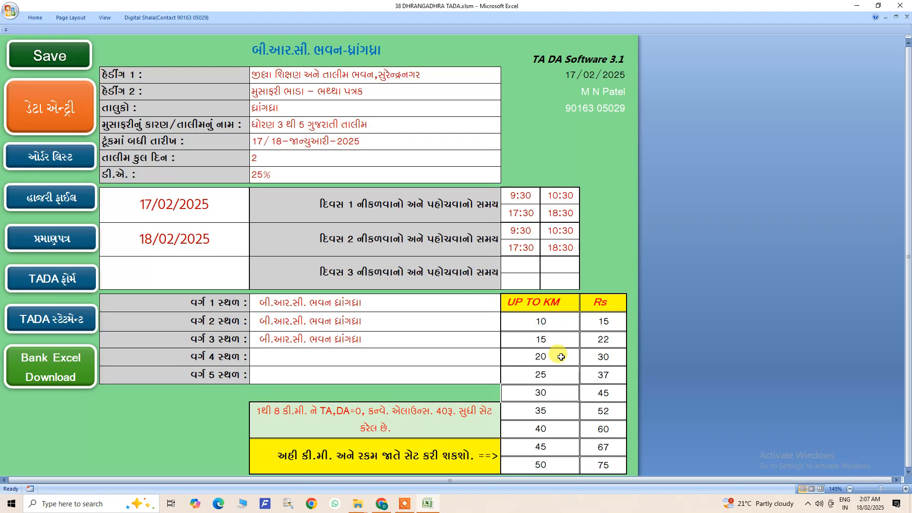
{"action": "scroll", "coordinate": [561, 353], "scroll_direction": "down", "scroll_amount": 1}
{"action": "scroll", "coordinate": [585, 313], "scroll_direction": "up", "scroll_amount": 1}
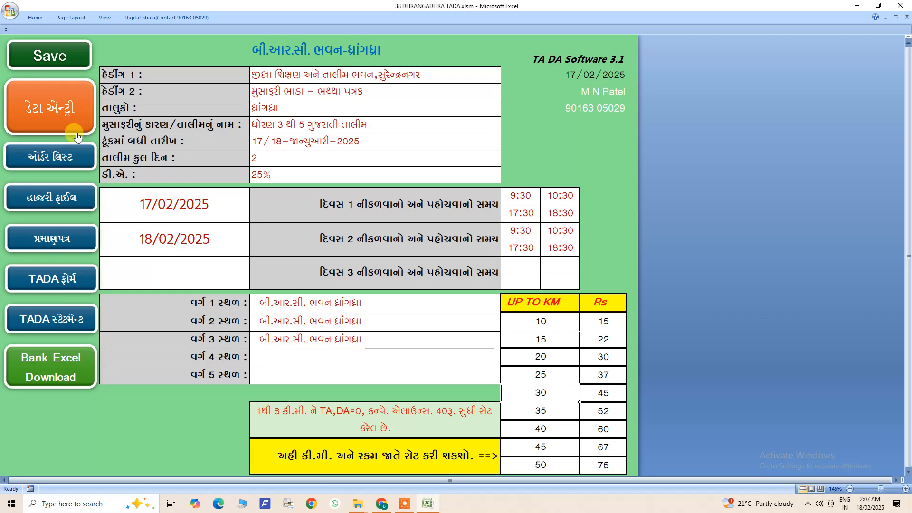
Open the data entry sheet and examine the cluster, DISE code, school name, teacher name and designation columns.
{"action": "left_click", "coordinate": [61, 106]}
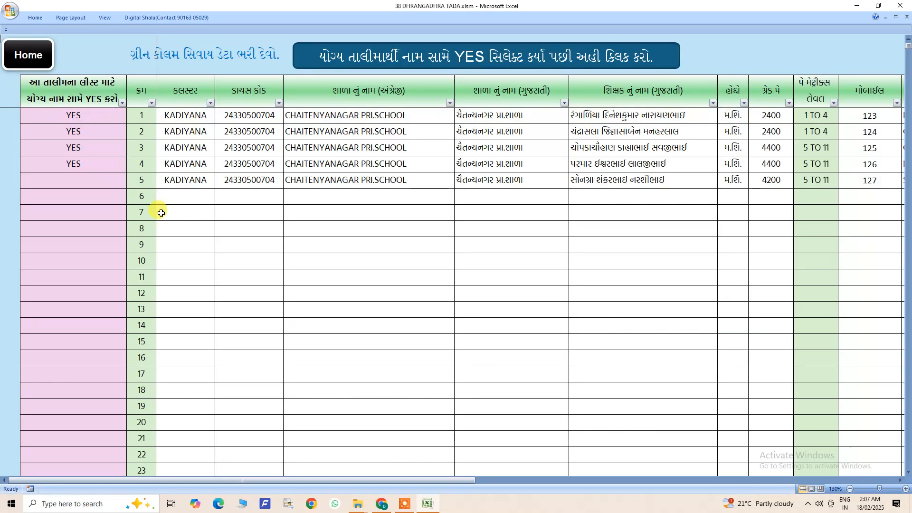
{"action": "left_click_drag", "start_coordinate": [179, 116], "coordinate": [591, 179]}
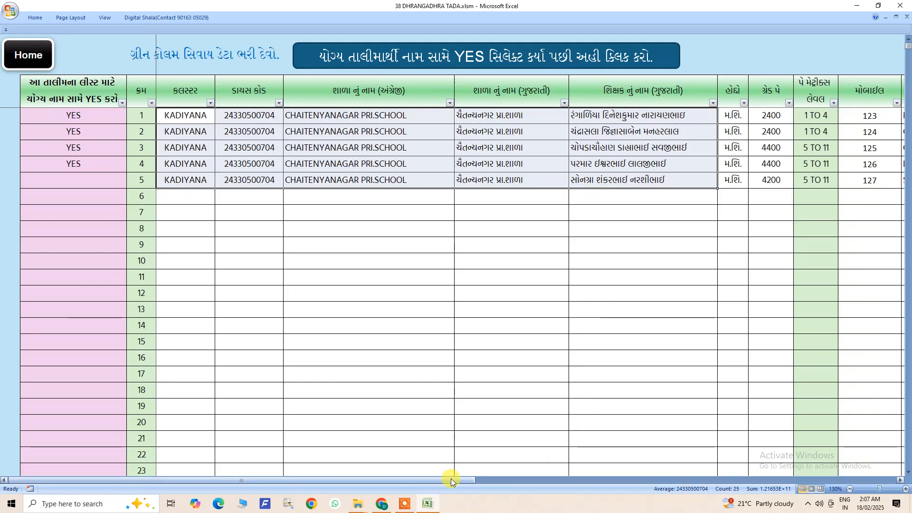
{"action": "left_click_drag", "start_coordinate": [452, 478], "coordinate": [418, 480]}
{"action": "left_click", "coordinate": [210, 117]}
{"action": "left_click", "coordinate": [242, 116]}
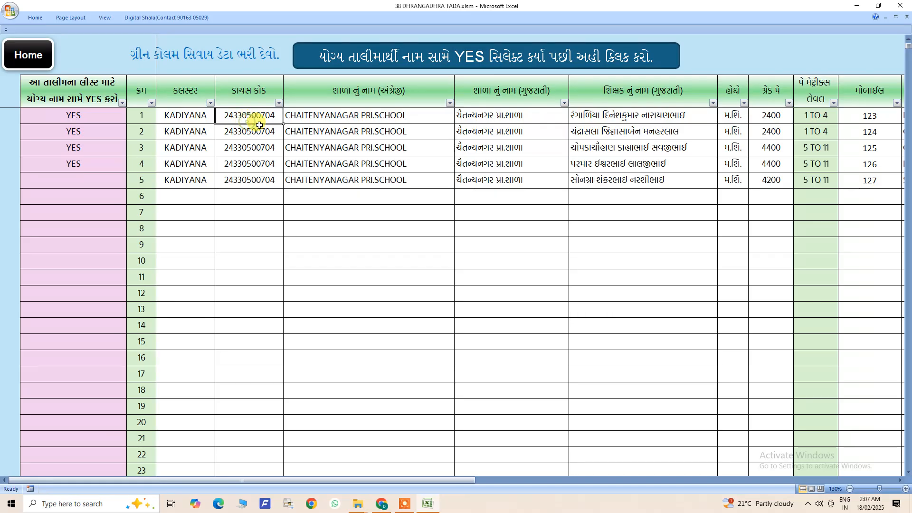
{"action": "left_click", "coordinate": [380, 123]}
{"action": "left_click", "coordinate": [531, 117]}
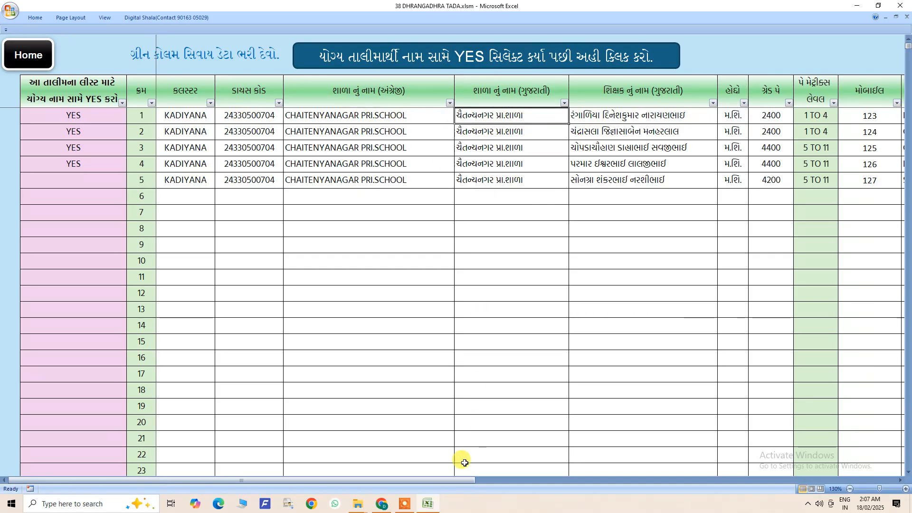
{"action": "left_click_drag", "start_coordinate": [242, 115], "coordinate": [248, 357]}
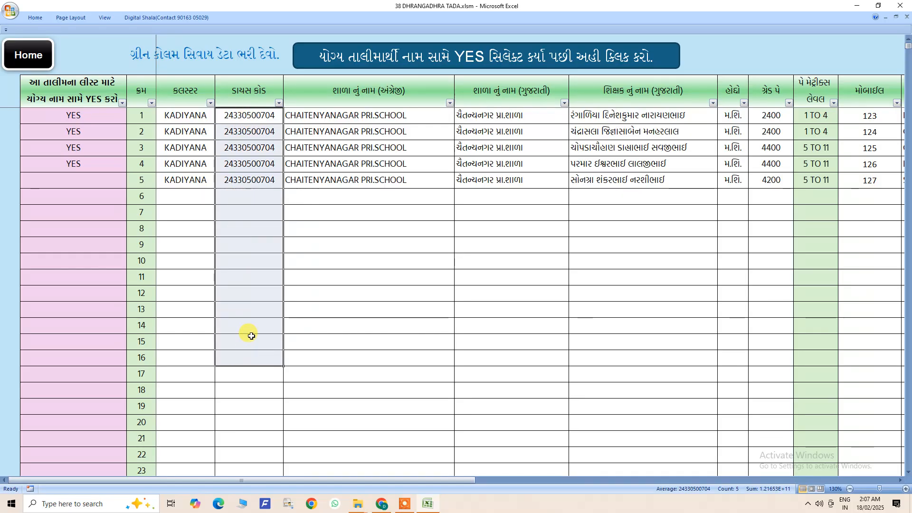
{"action": "left_click_drag", "start_coordinate": [391, 484], "coordinate": [458, 482]}
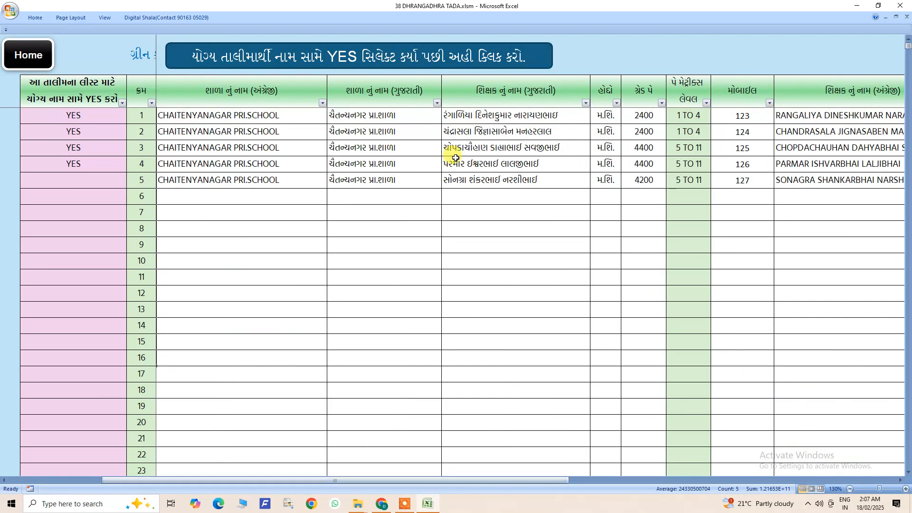
{"action": "left_click", "coordinate": [421, 115]}
{"action": "left_click", "coordinate": [540, 131]}
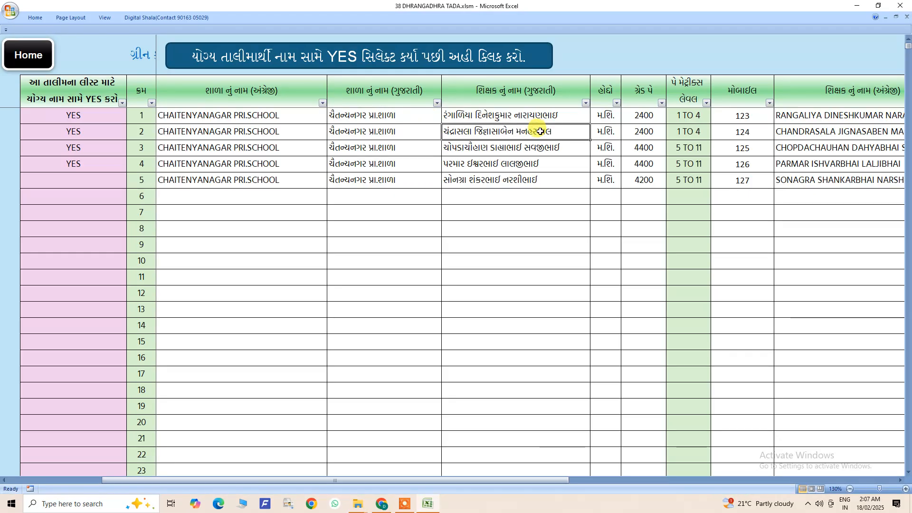
{"action": "left_click", "coordinate": [606, 116]}
Set the grade pay of the first and second teachers to 4200.
{"action": "left_click", "coordinate": [639, 119]}
{"action": "left_click_drag", "start_coordinate": [554, 479], "coordinate": [615, 485]}
{"action": "left_click", "coordinate": [499, 119]}
{"action": "left_click", "coordinate": [482, 137]}
{"action": "left_click", "coordinate": [479, 134]}
{"action": "left_click", "coordinate": [499, 135]}
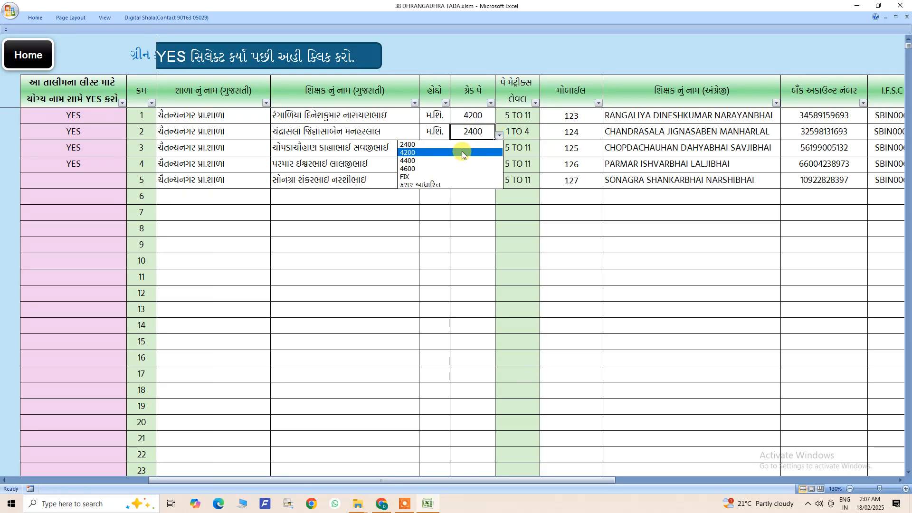
{"action": "left_click", "coordinate": [462, 152]}
Set the second teacher's grade pay to FIX and the fourth teacher's grade pay to કરાર આધારિત.
{"action": "left_click", "coordinate": [499, 136]}
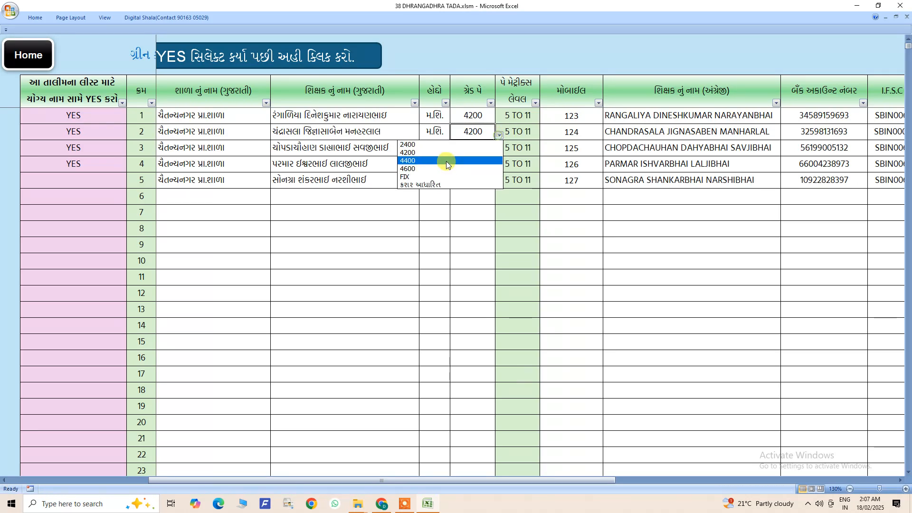
{"action": "left_click", "coordinate": [468, 180]}
{"action": "left_click", "coordinate": [483, 165]}
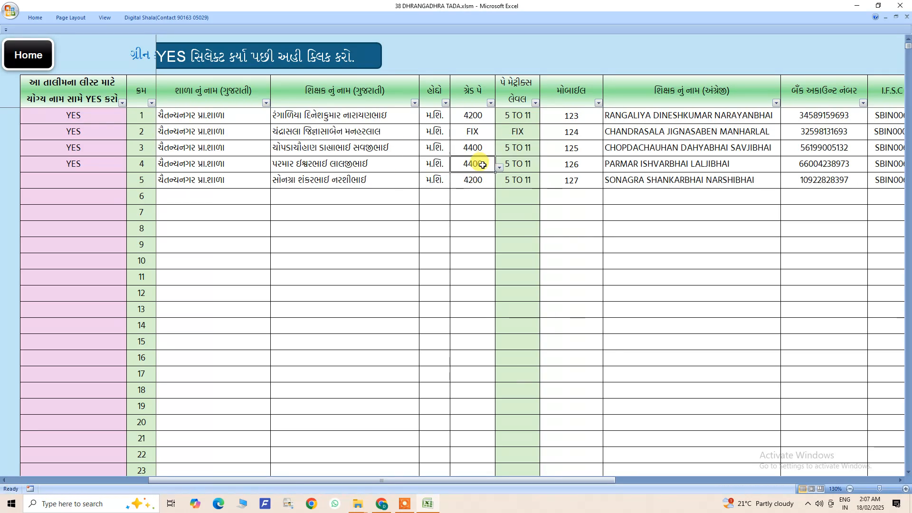
{"action": "left_click", "coordinate": [498, 170]}
{"action": "left_click", "coordinate": [459, 208]}
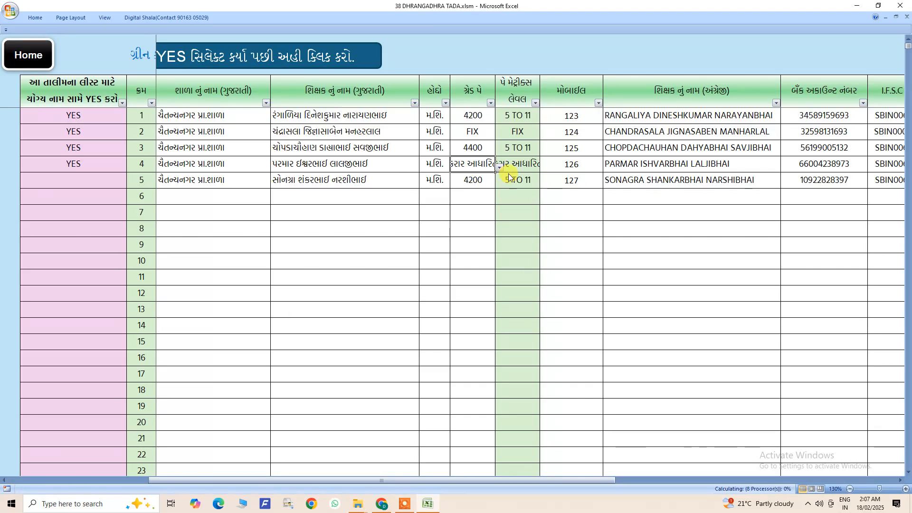
{"action": "left_click", "coordinate": [483, 182]}
Examine the pay matrix level and mobile columns and the start of the English teacher name column.
{"action": "left_click_drag", "start_coordinate": [525, 115], "coordinate": [521, 417]}
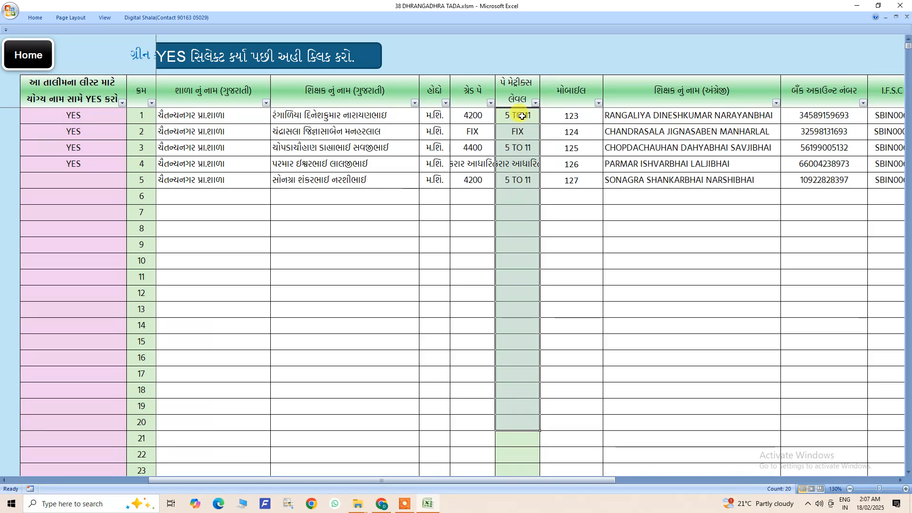
{"action": "left_click_drag", "start_coordinate": [570, 115], "coordinate": [576, 177]}
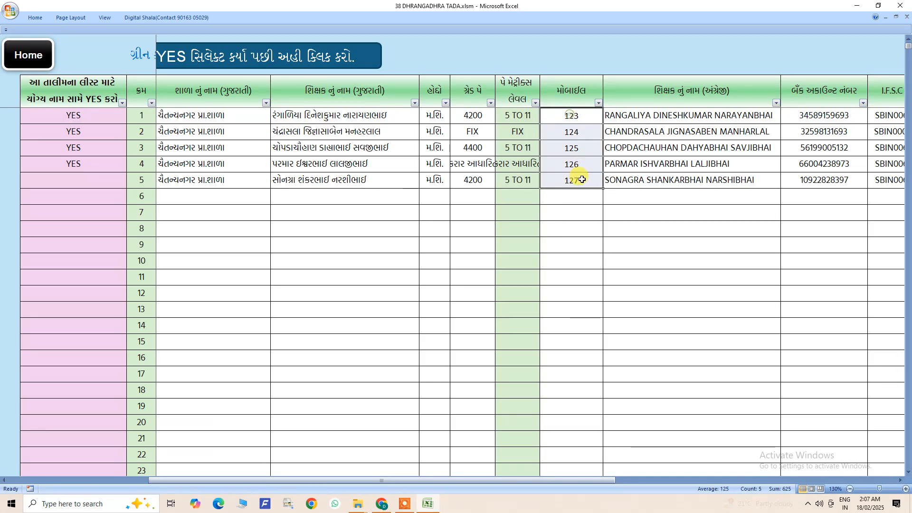
{"action": "left_click", "coordinate": [622, 143]}
Copy the five Gujarati teacher names and open the cell options on the first English name, closing them without pasting.
{"action": "left_click_drag", "start_coordinate": [304, 116], "coordinate": [320, 177]}
{"action": "right_click", "coordinate": [320, 177]}
{"action": "left_click", "coordinate": [342, 200]}
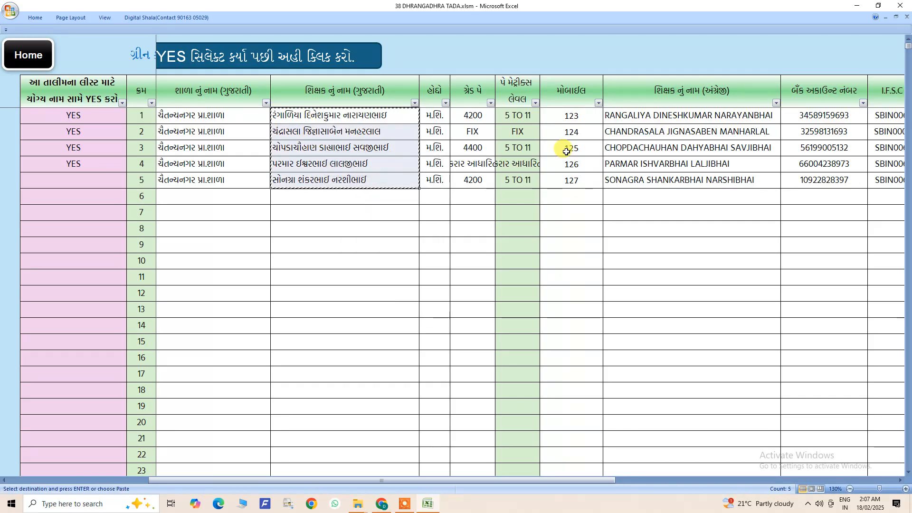
{"action": "right_click", "coordinate": [625, 119]}
{"action": "left_click", "coordinate": [611, 188]}
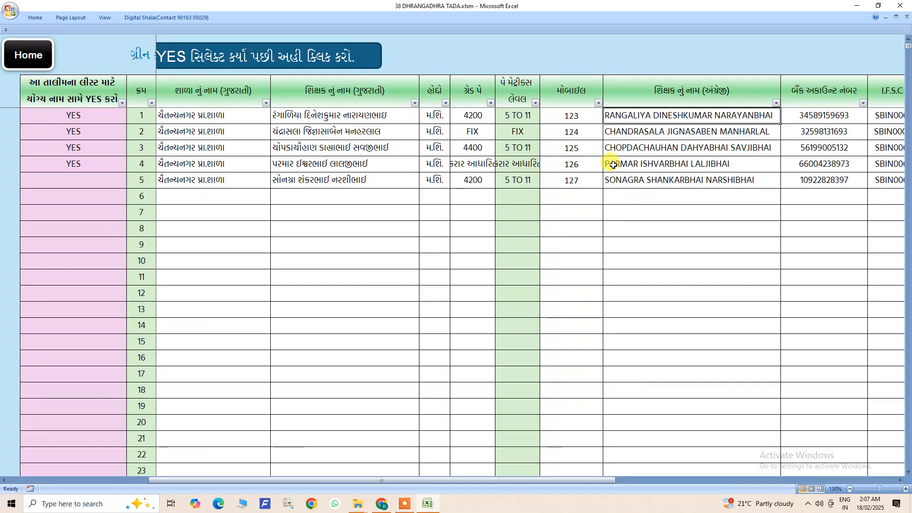
Examine the English teacher names and the bank account, IFSC code, bank name and bank address columns.
{"action": "left_click_drag", "start_coordinate": [620, 117], "coordinate": [646, 177]}
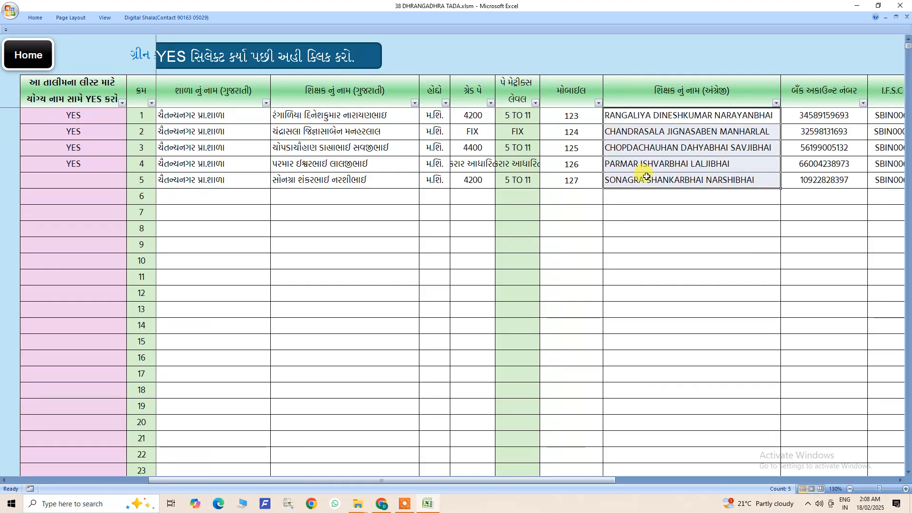
{"action": "right_click", "coordinate": [646, 176]}
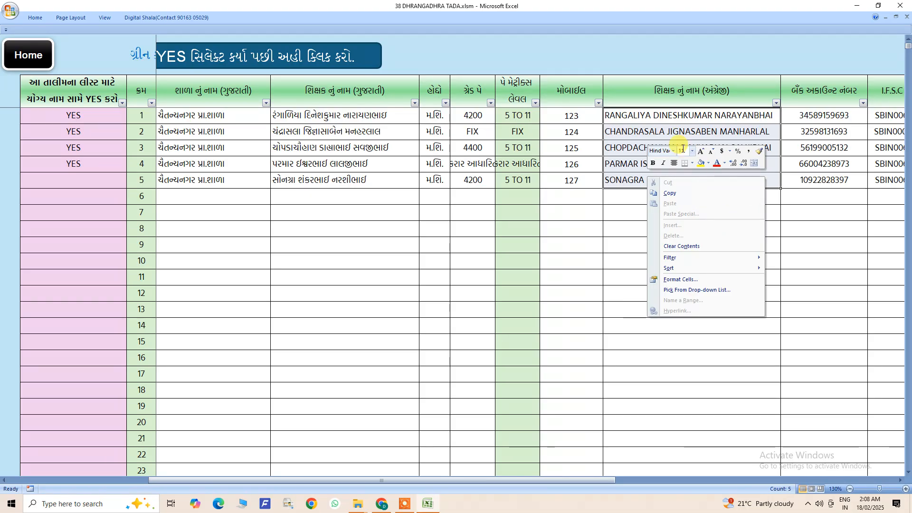
{"action": "left_click", "coordinate": [672, 130]}
{"action": "left_click", "coordinate": [662, 116]}
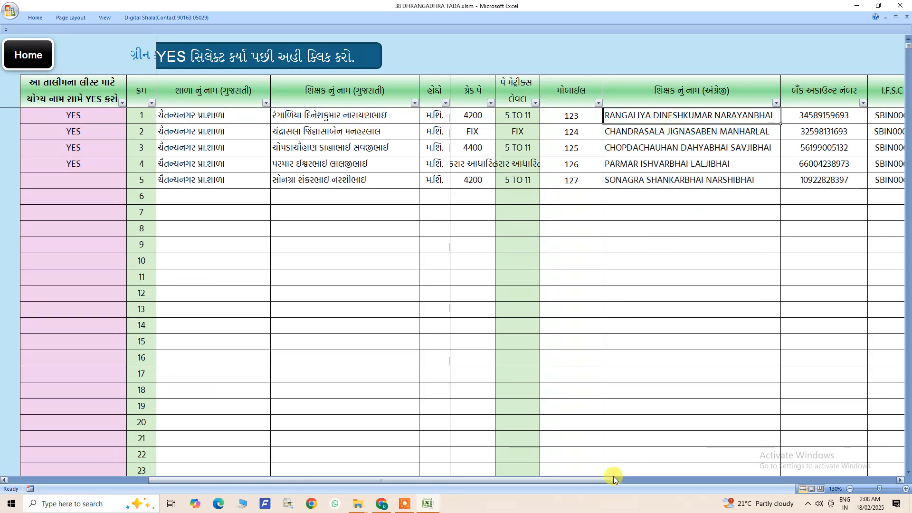
{"action": "left_click_drag", "start_coordinate": [596, 481], "coordinate": [760, 486]}
{"action": "left_click_drag", "start_coordinate": [516, 117], "coordinate": [733, 177]}
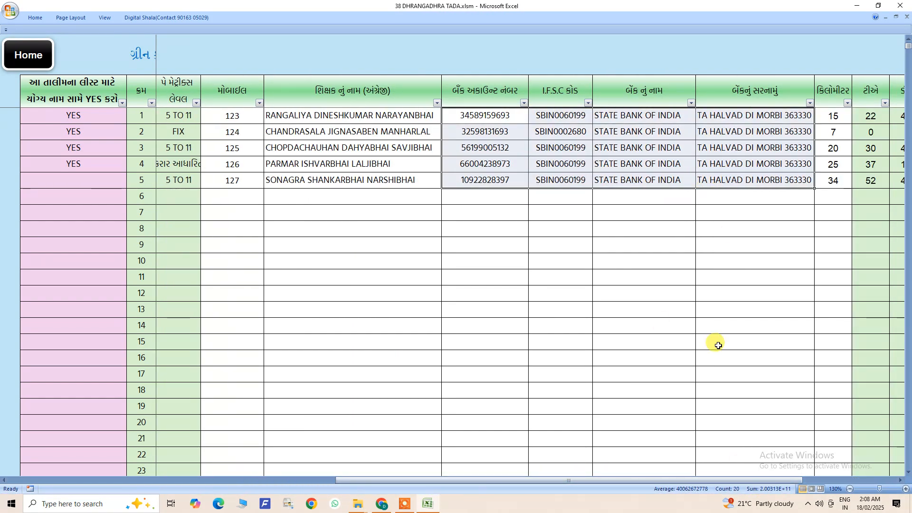
Review the five teachers' kilometre entries alongside the first teacher's calculated DA amount.
{"action": "left_click_drag", "start_coordinate": [692, 480], "coordinate": [781, 481]}
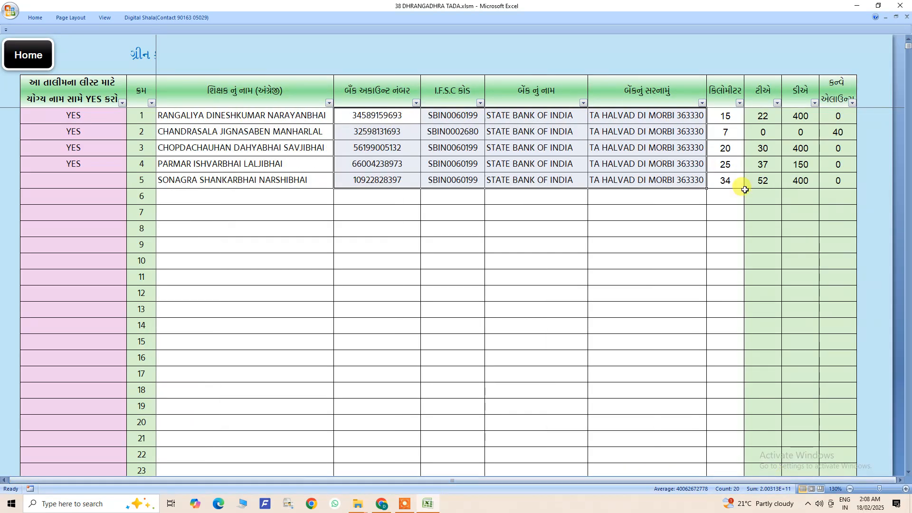
{"action": "left_click_drag", "start_coordinate": [722, 115], "coordinate": [720, 183]}
{"action": "left_click_drag", "start_coordinate": [717, 116], "coordinate": [717, 181]}
{"action": "left_click", "coordinate": [713, 113]}
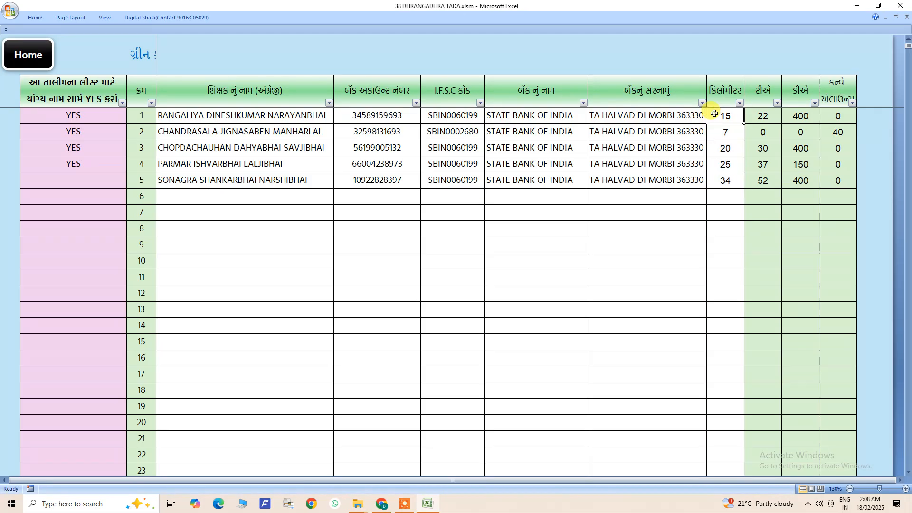
{"action": "left_click_drag", "start_coordinate": [718, 117], "coordinate": [712, 183]}
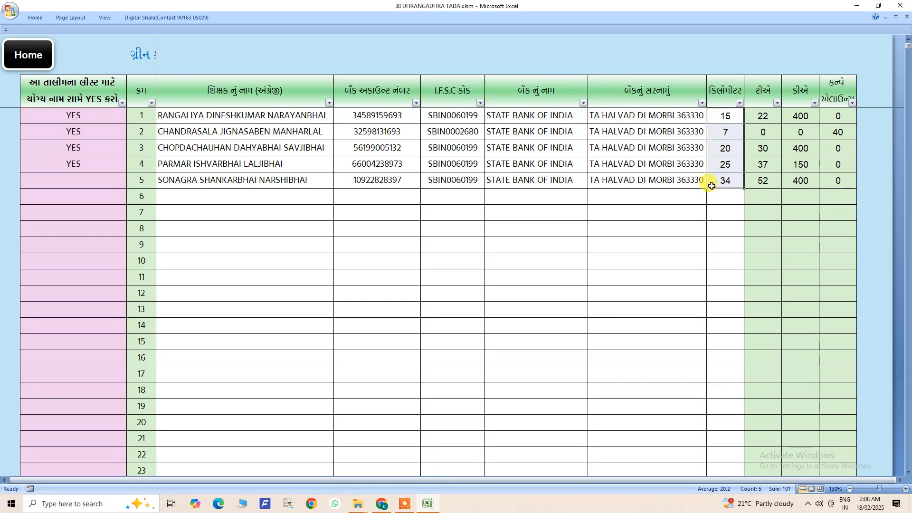
{"action": "left_click", "coordinate": [724, 121]}
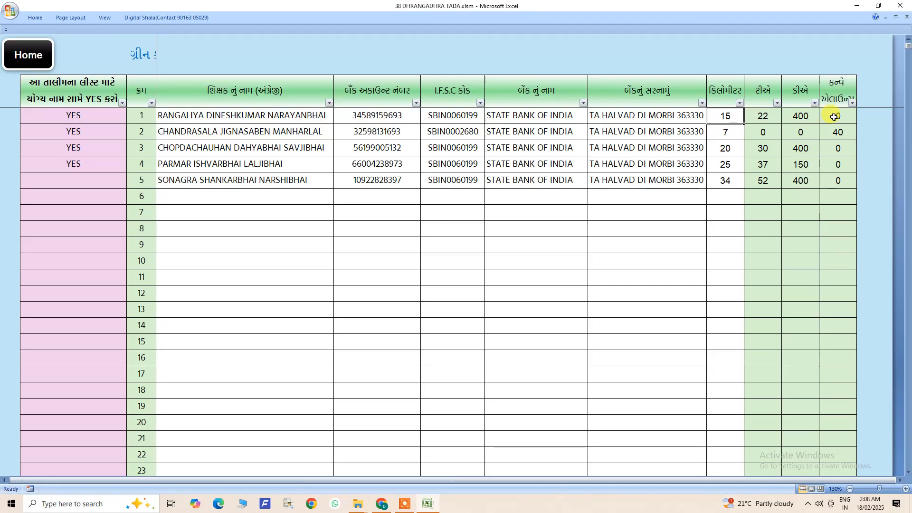
{"action": "left_click", "coordinate": [803, 117]}
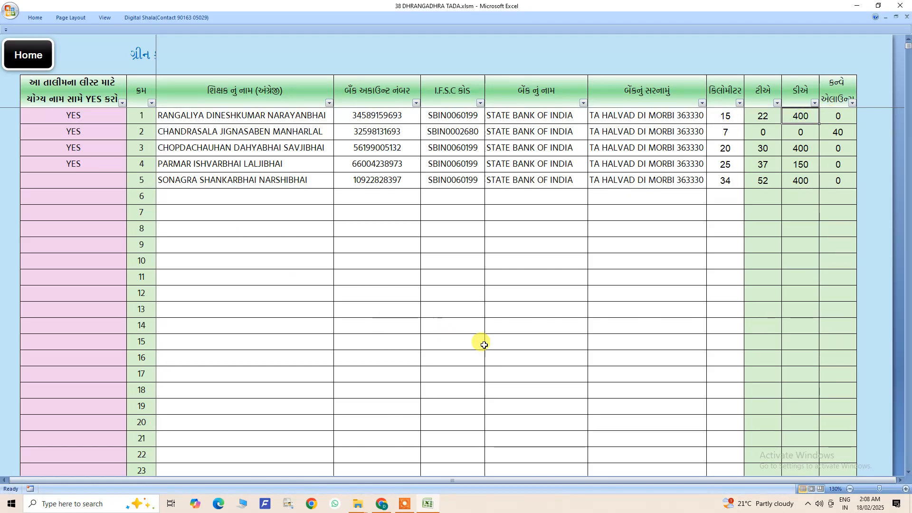
Set the fourth teacher's kilometres to 8.
{"action": "left_click", "coordinate": [734, 133]}
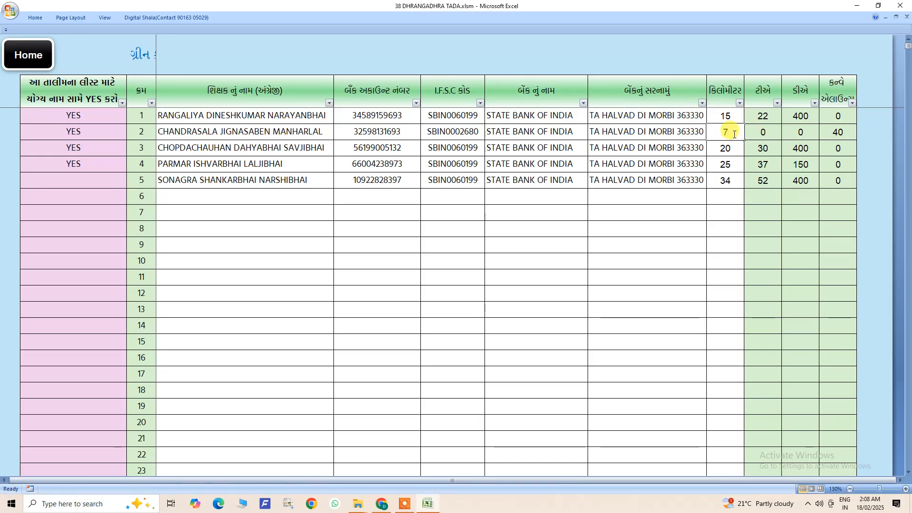
{"action": "left_click", "coordinate": [736, 166]}
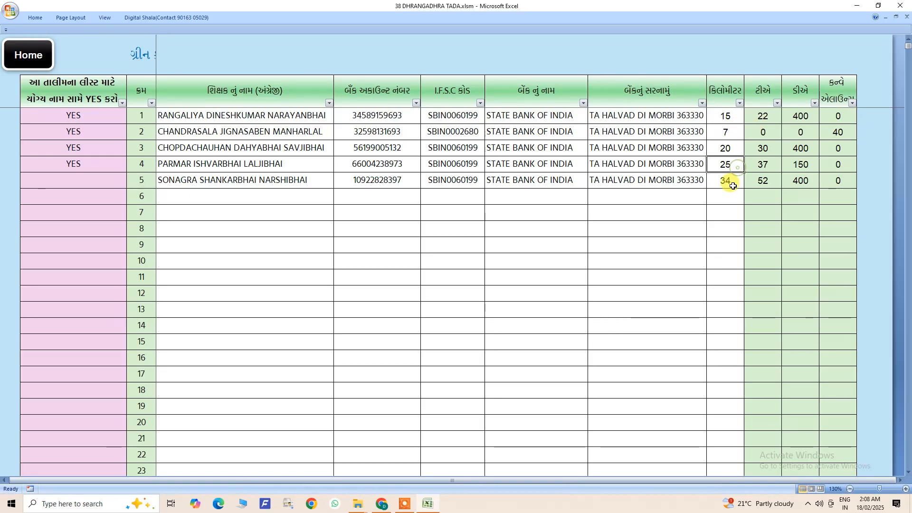
{"action": "type", "text": "8"}
{"action": "left_click", "coordinate": [729, 200]}
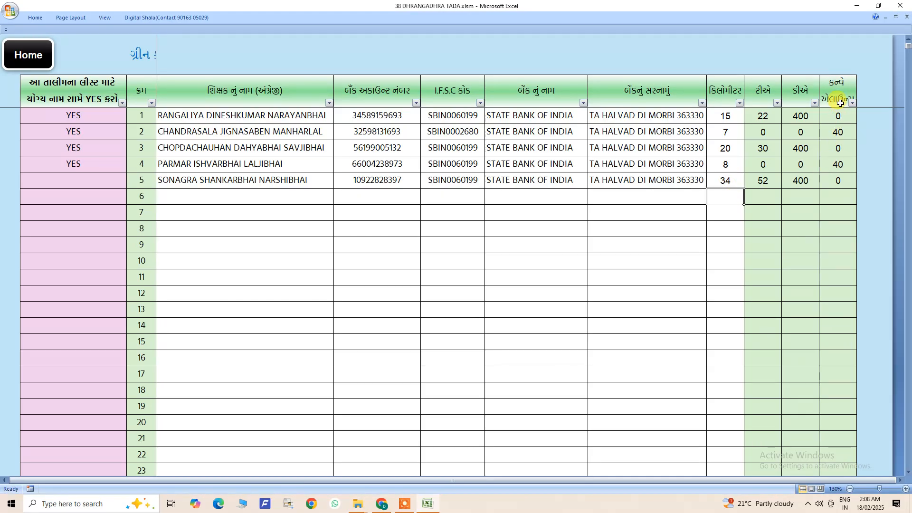
{"action": "left_click", "coordinate": [729, 165]}
{"action": "left_click", "coordinate": [711, 255]}
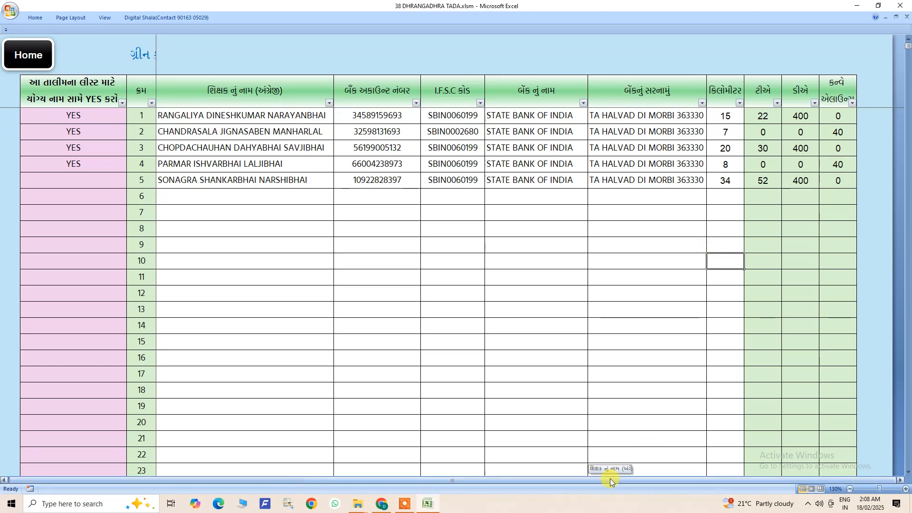
Clear the YES marks of the first four teachers in the training list column.
{"action": "left_click_drag", "start_coordinate": [610, 478], "coordinate": [465, 480]}
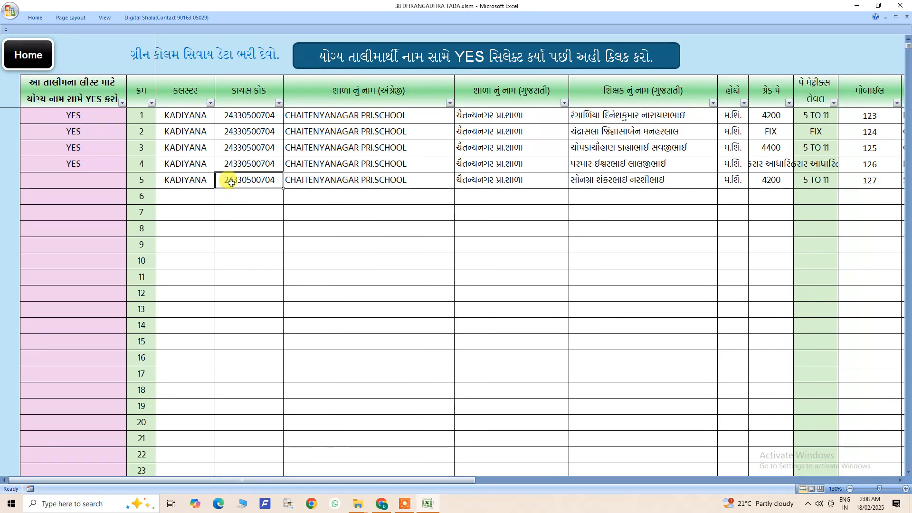
{"action": "left_click_drag", "start_coordinate": [197, 114], "coordinate": [783, 282]}
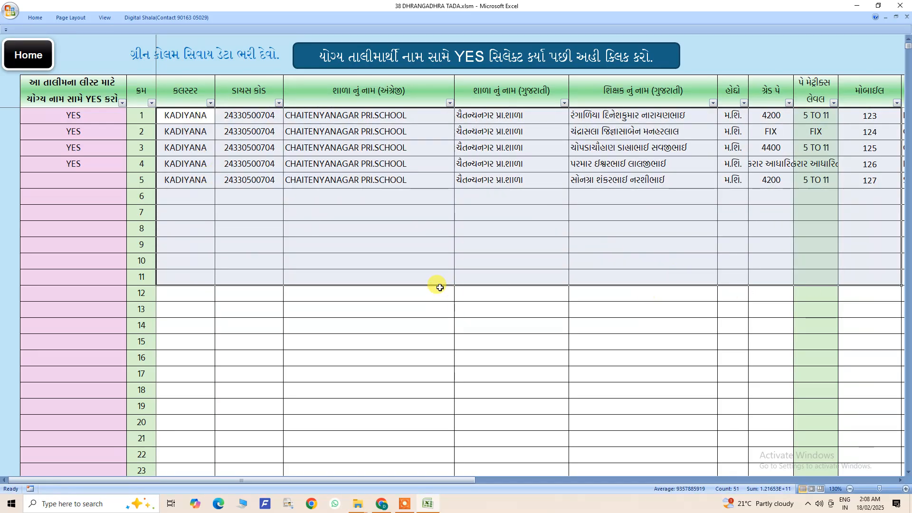
{"action": "left_click", "coordinate": [203, 234]}
{"action": "left_click", "coordinate": [96, 129]}
{"action": "left_click", "coordinate": [98, 148]}
{"action": "left_click", "coordinate": [96, 131]}
{"action": "left_click_drag", "start_coordinate": [94, 118], "coordinate": [93, 170]}
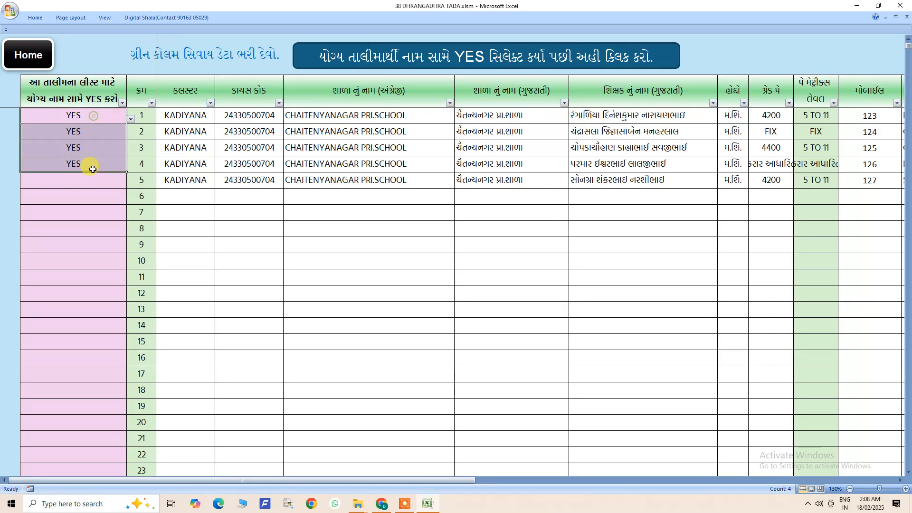
{"action": "key", "text": "Delete"}
Mark the second and fourth teachers as YES for the training list.
{"action": "left_click", "coordinate": [110, 132]}
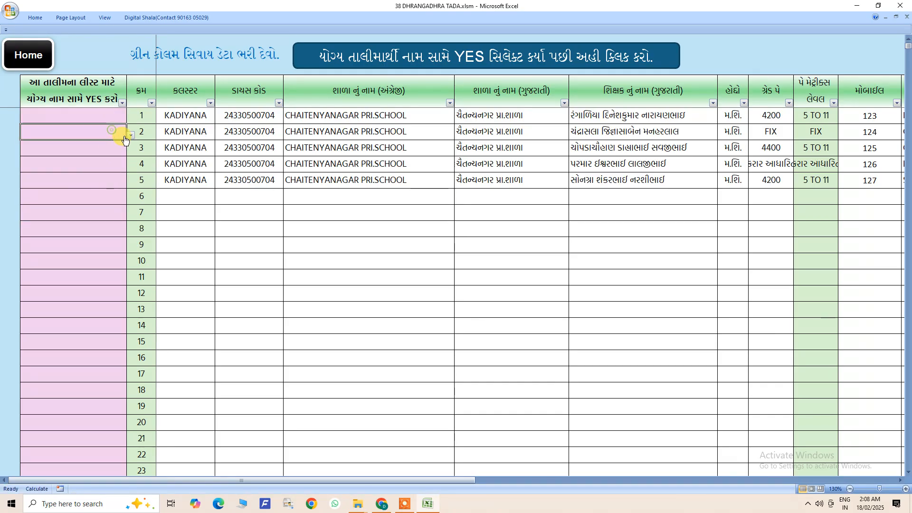
{"action": "left_click", "coordinate": [131, 135]}
{"action": "left_click", "coordinate": [90, 144]}
{"action": "left_click", "coordinate": [102, 162]}
{"action": "left_click", "coordinate": [130, 167]}
{"action": "left_click", "coordinate": [72, 176]}
{"action": "left_click", "coordinate": [201, 233]}
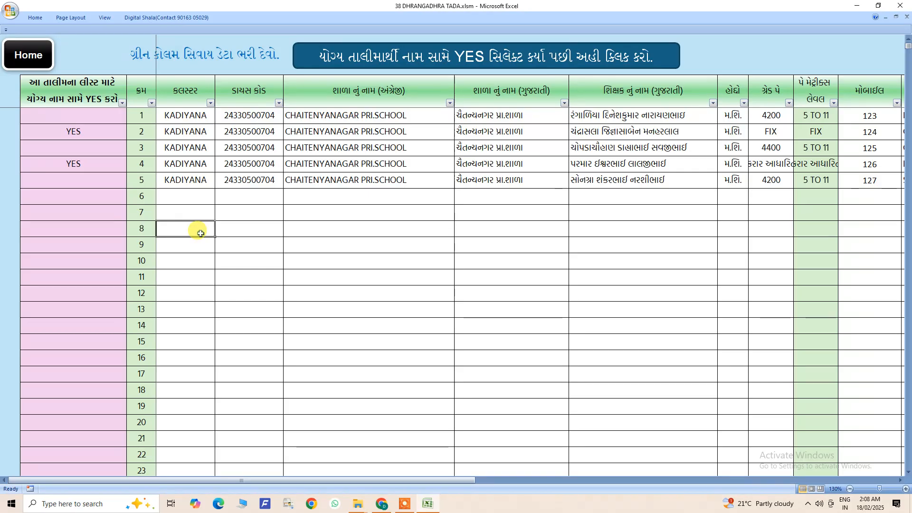
{"action": "left_click_drag", "start_coordinate": [197, 195], "coordinate": [458, 343]}
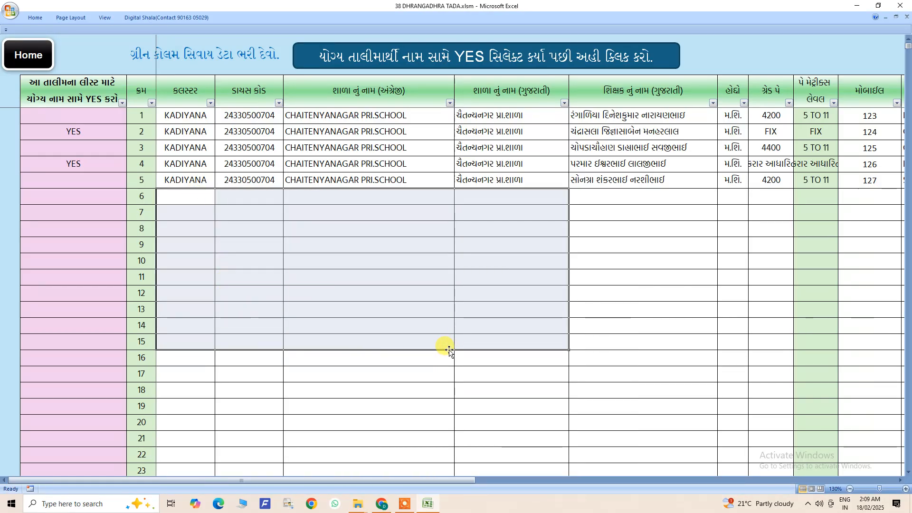
{"action": "left_click_drag", "start_coordinate": [188, 116], "coordinate": [550, 432]}
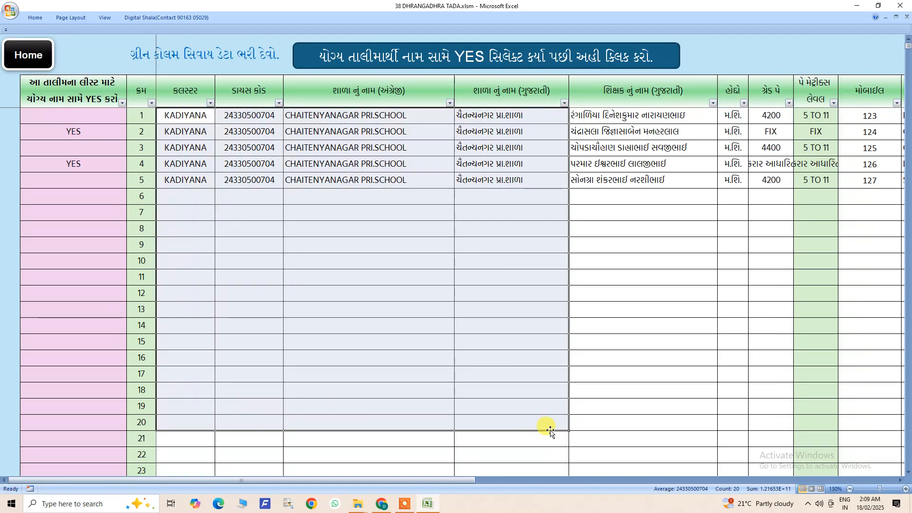
{"action": "left_click", "coordinate": [366, 297]}
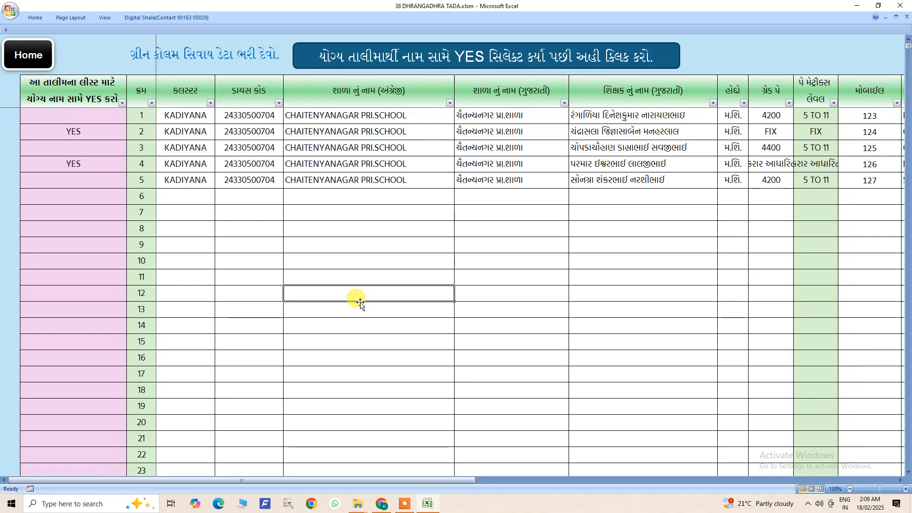
{"action": "left_click_drag", "start_coordinate": [192, 115], "coordinate": [751, 297]}
{"action": "left_click", "coordinate": [399, 284]}
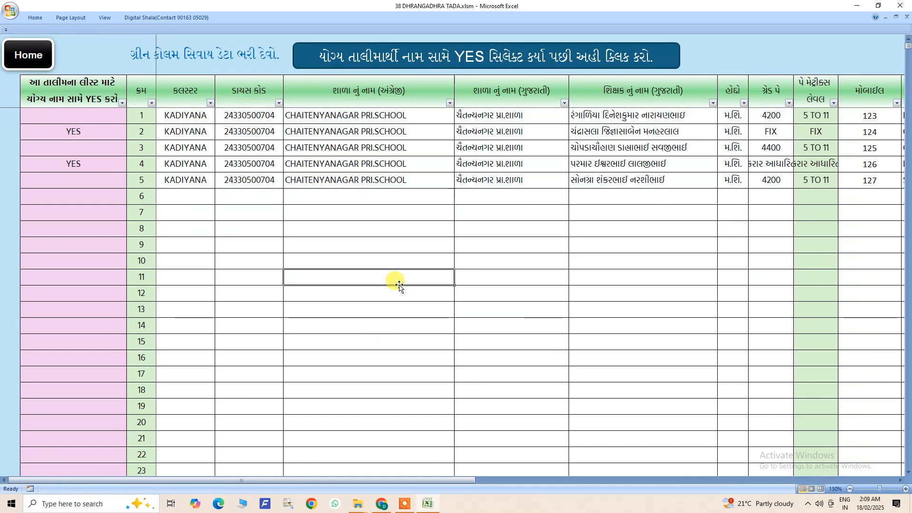
Mark the fifth teacher as YES and transfer the YES-marked teachers to the training details sheet.
{"action": "left_click", "coordinate": [105, 132]}
{"action": "left_click", "coordinate": [108, 166]}
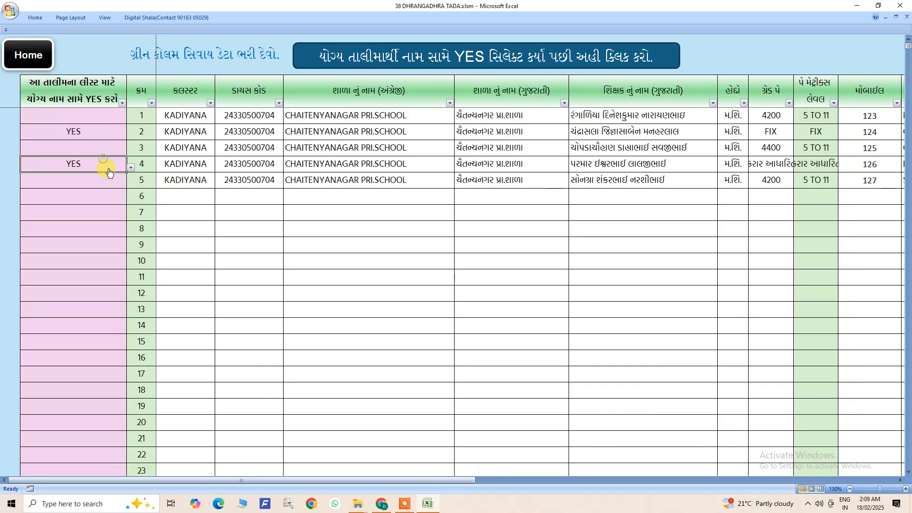
{"action": "left_click", "coordinate": [106, 140]}
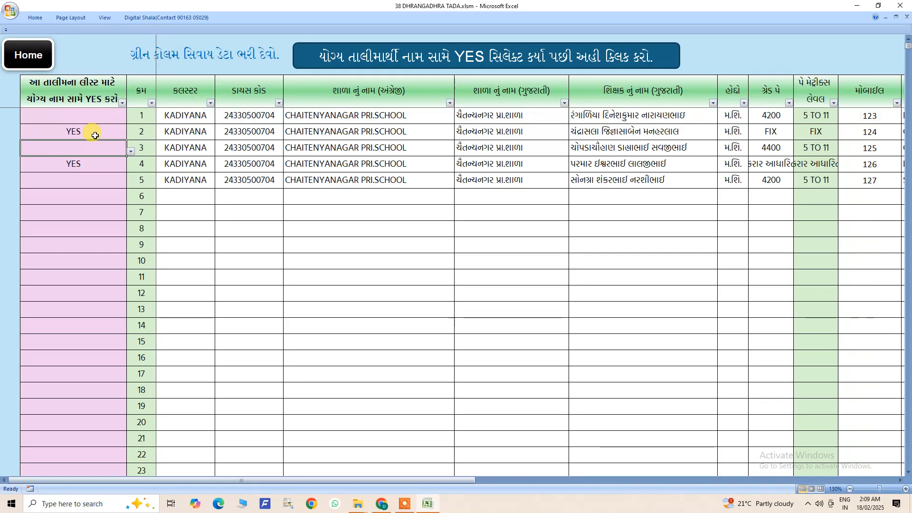
{"action": "left_click", "coordinate": [96, 180]}
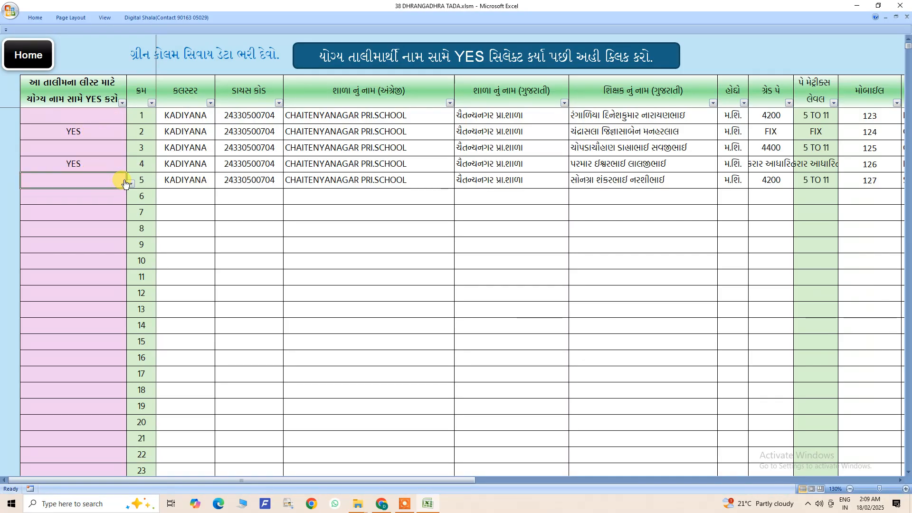
{"action": "left_click", "coordinate": [127, 183]}
{"action": "left_click", "coordinate": [81, 196]}
{"action": "left_click", "coordinate": [141, 206]}
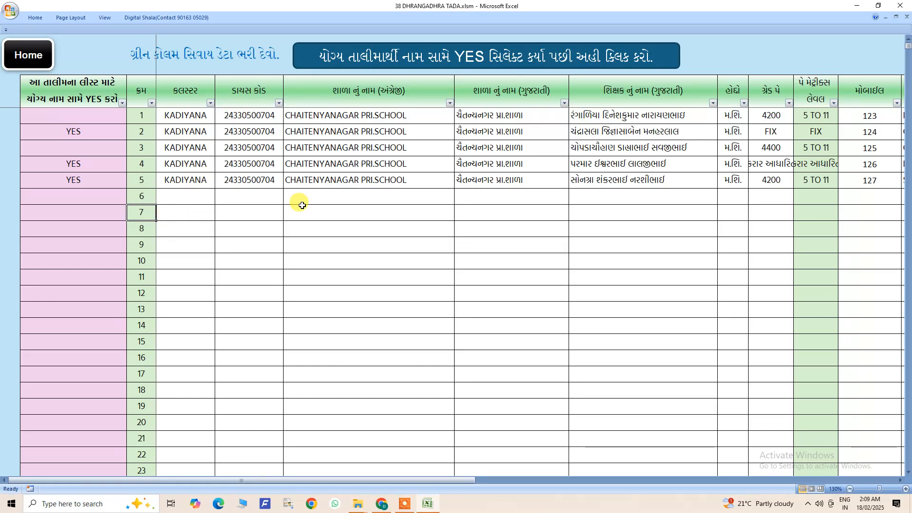
{"action": "left_click", "coordinate": [385, 58]}
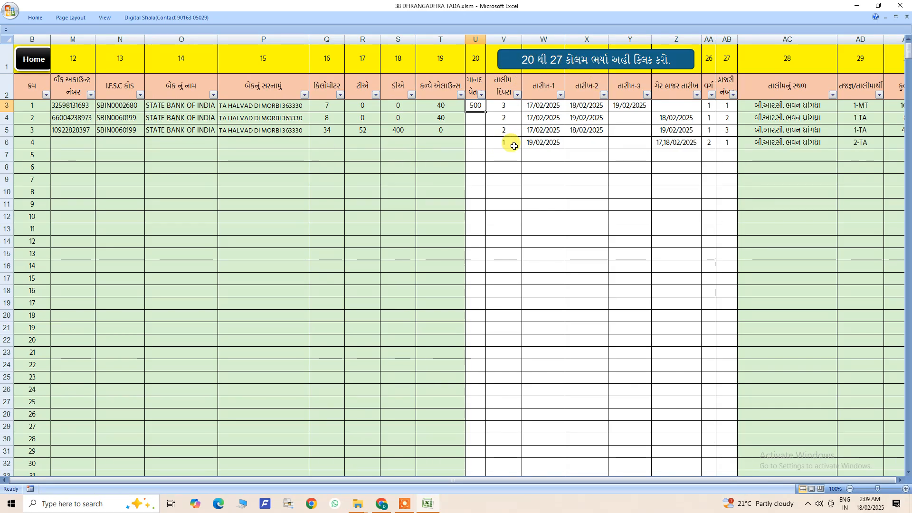
Examine the training entry columns 20 to 27, particularly the honorarium cells of the first three trainees.
{"action": "mouse_move", "coordinate": [475, 107]}
{"action": "left_mouse_down"}
{"action": "mouse_move", "coordinate": [480, 152]}
{"action": "mouse_move", "coordinate": [721, 143]}
{"action": "left_mouse_up"}
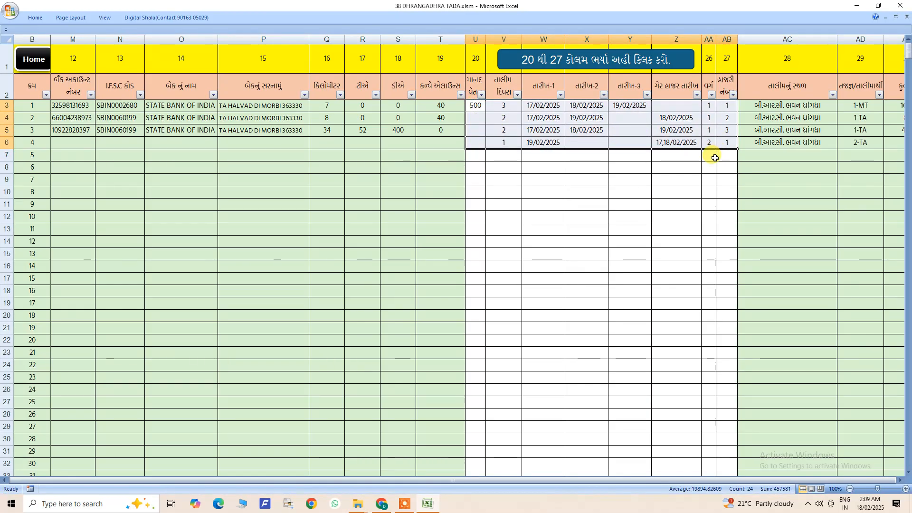
{"action": "left_click", "coordinate": [667, 186]}
{"action": "left_click", "coordinate": [476, 106]}
{"action": "key", "text": "Return"}
{"action": "left_click", "coordinate": [481, 105]}
{"action": "left_click", "coordinate": [477, 118]}
{"action": "left_click", "coordinate": [480, 128]}
{"action": "left_click", "coordinate": [482, 106]}
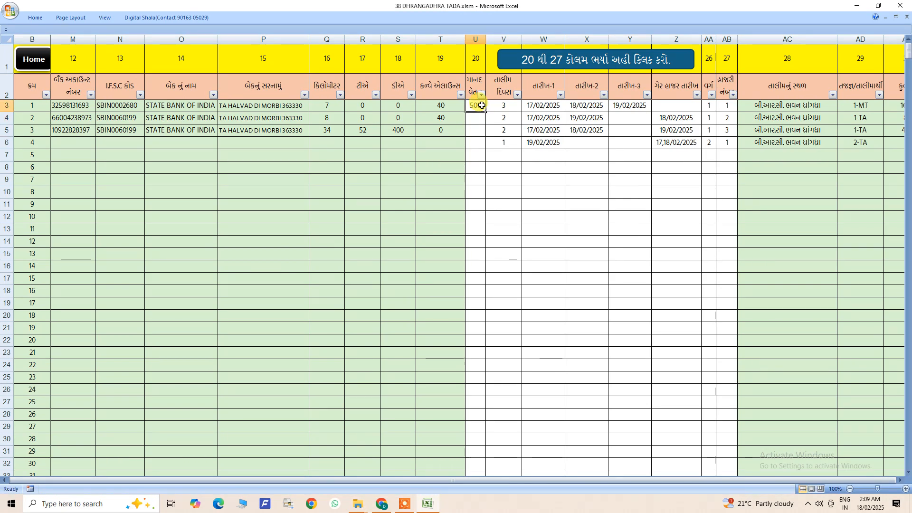
Set the first trainee's number of training days to 2.
{"action": "left_click", "coordinate": [506, 109]}
{"action": "type", "text": "2"}
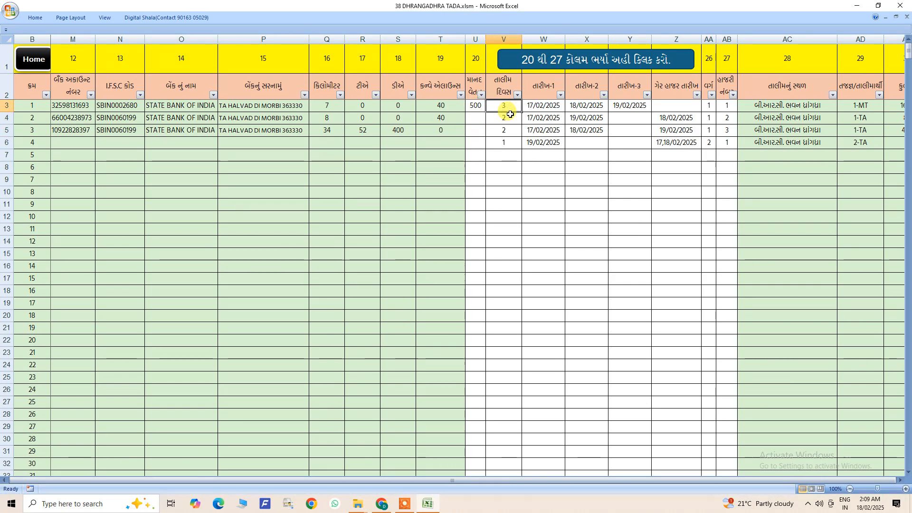
{"action": "key", "text": "Return"}
{"action": "key", "text": "Return"}
Clear the leftover entries in row 6 from the training days column through the attendance number column.
{"action": "left_click_drag", "start_coordinate": [507, 144], "coordinate": [722, 141]}
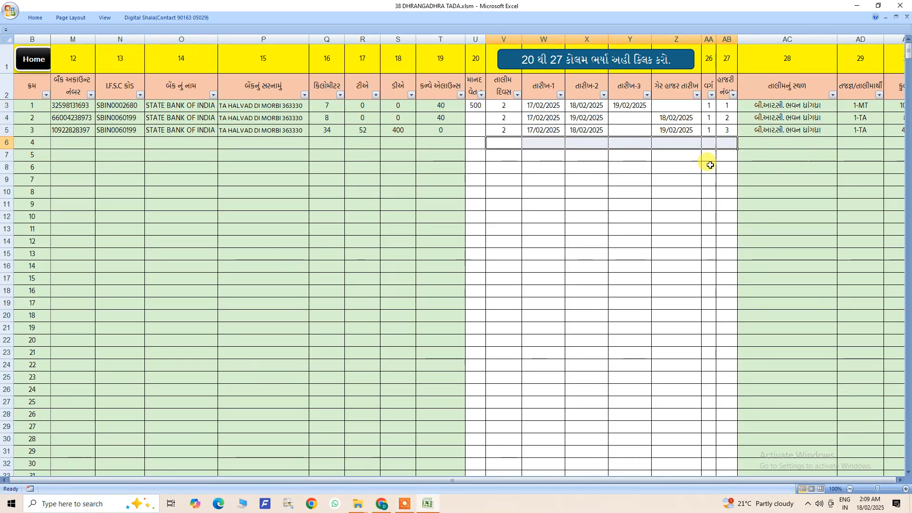
{"action": "key", "text": "Delete"}
{"action": "left_click", "coordinate": [679, 177]}
Copy the first trainee's તારીખ-2 date, 18/02/2025, down to the other two trainees without incrementing it.
{"action": "left_click_drag", "start_coordinate": [537, 108], "coordinate": [541, 133]}
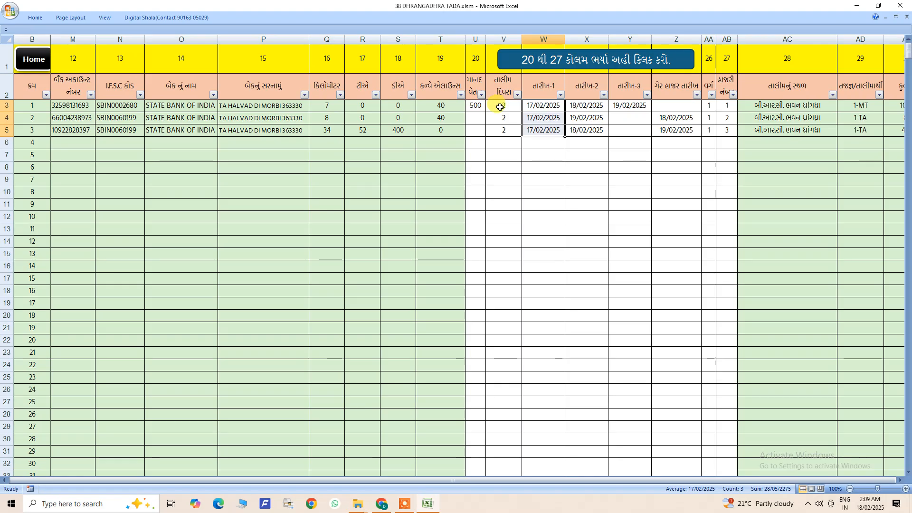
{"action": "left_click", "coordinate": [590, 108]}
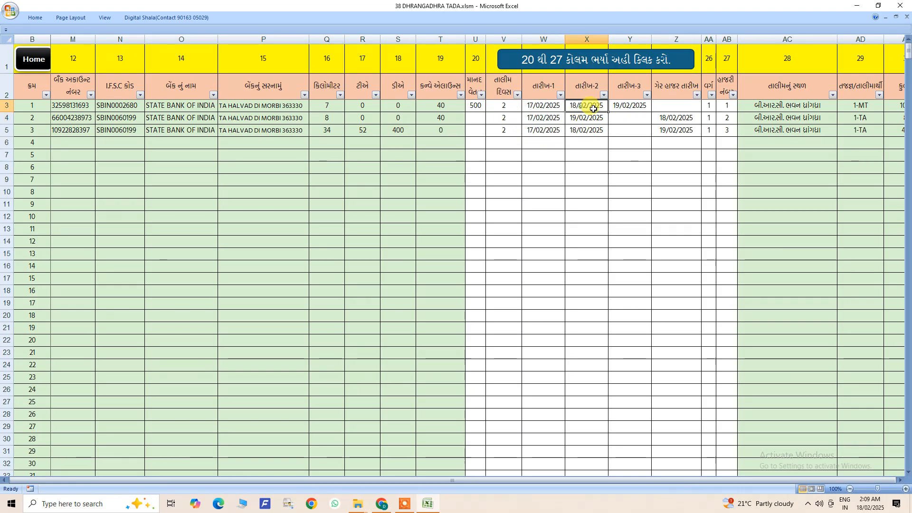
{"action": "left_click_drag", "start_coordinate": [608, 112], "coordinate": [607, 133]}
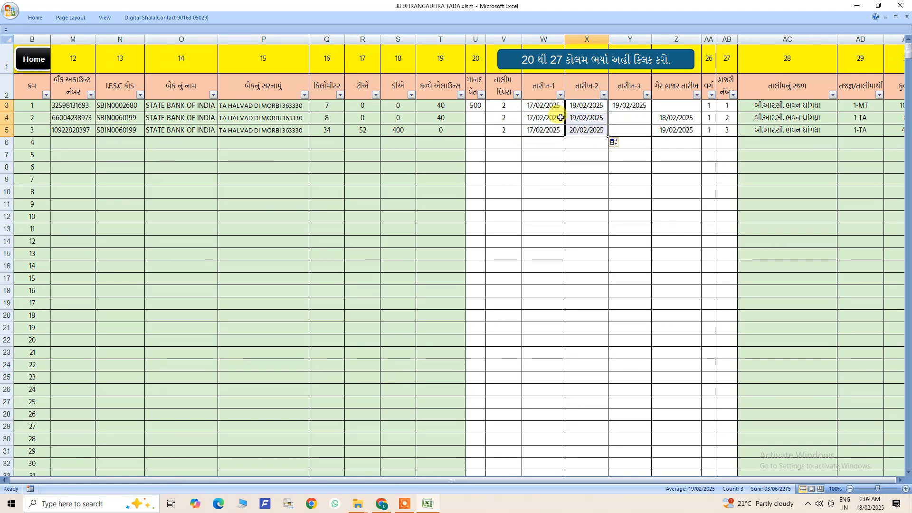
{"action": "left_click", "coordinate": [615, 143]}
{"action": "left_click", "coordinate": [637, 154]}
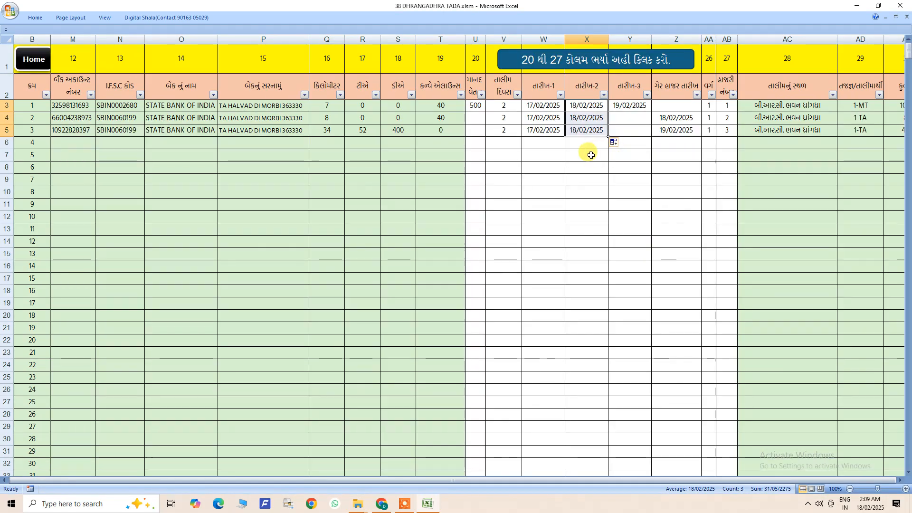
Clear the તારીખ-3 and absence date entries of the first three trainees.
{"action": "left_click", "coordinate": [587, 143]}
{"action": "left_click_drag", "start_coordinate": [622, 107], "coordinate": [688, 134]}
{"action": "key", "text": "Delete"}
{"action": "left_click", "coordinate": [663, 165]}
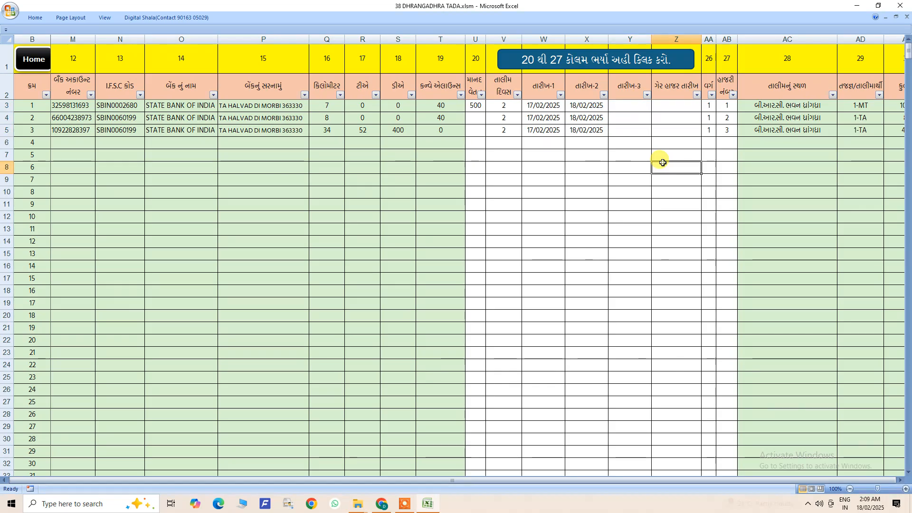
Clear the second trainee's two training dates and paste 18/02/2025 from the first trainee's તારીખ-2 into the second trainee's તારીખ-1.
{"action": "left_click", "coordinate": [549, 122]}
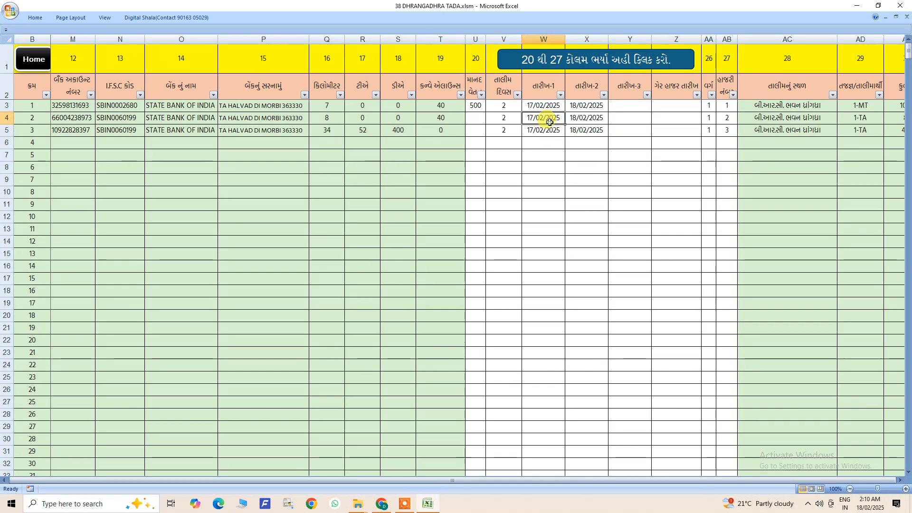
{"action": "left_click", "coordinate": [581, 120]}
{"action": "key", "text": "Delete"}
{"action": "left_click", "coordinate": [575, 105]}
{"action": "key", "text": "ctrl+c"}
{"action": "left_click", "coordinate": [555, 118]}
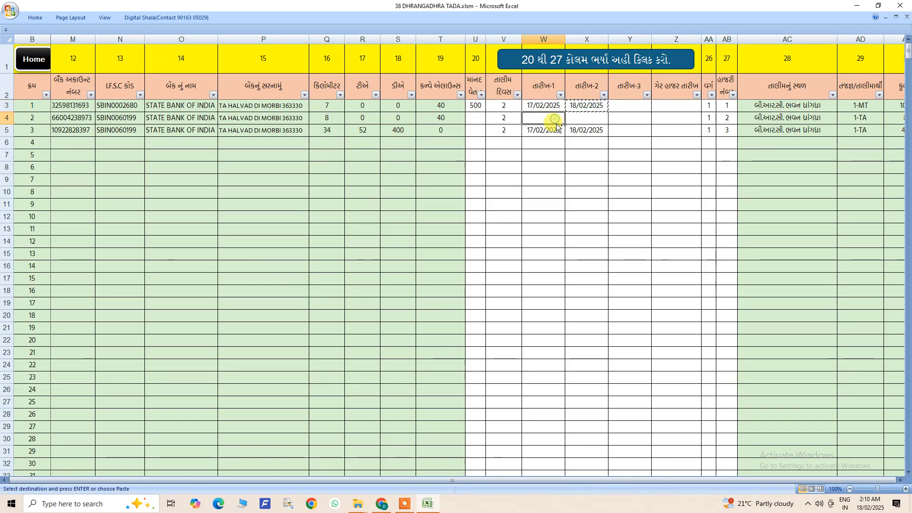
{"action": "key", "text": "ctrl+v"}
{"action": "left_click", "coordinate": [582, 117]}
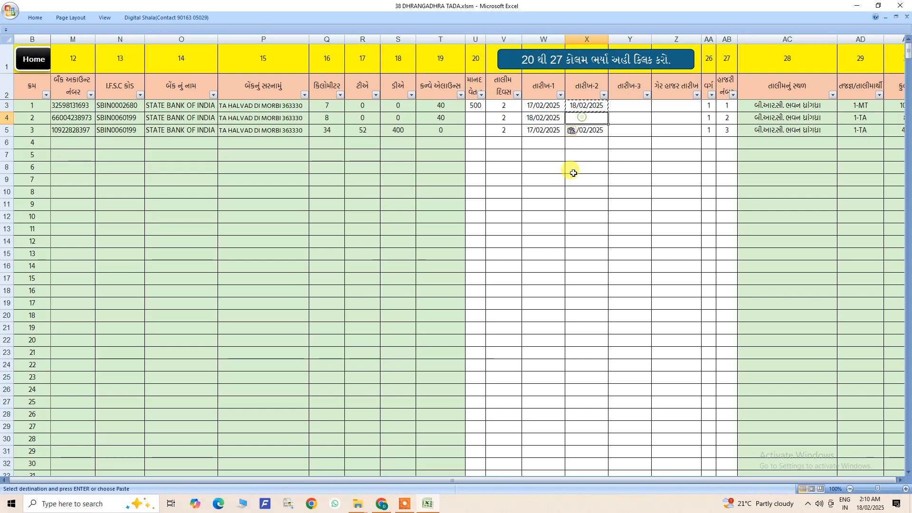
{"action": "left_click", "coordinate": [545, 119]}
{"action": "key", "text": "Escape"}
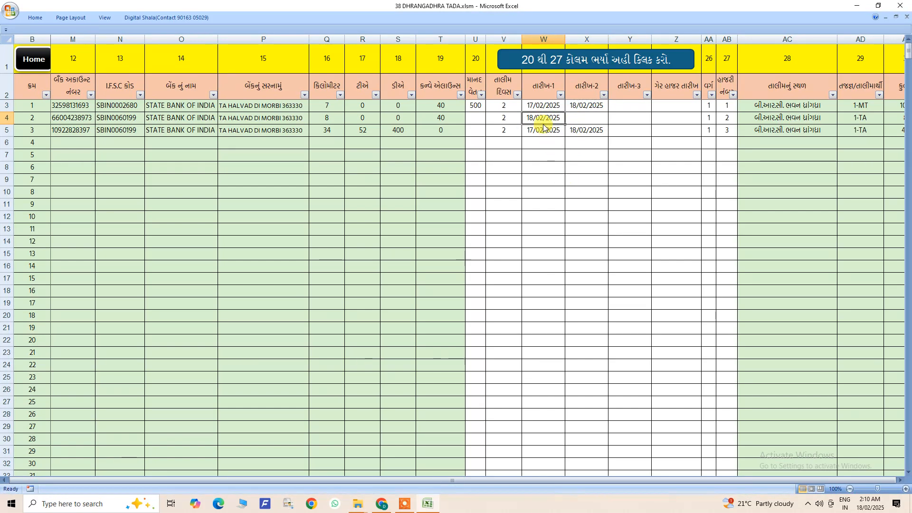
{"action": "left_click", "coordinate": [577, 117]}
{"action": "left_click", "coordinate": [542, 120]}
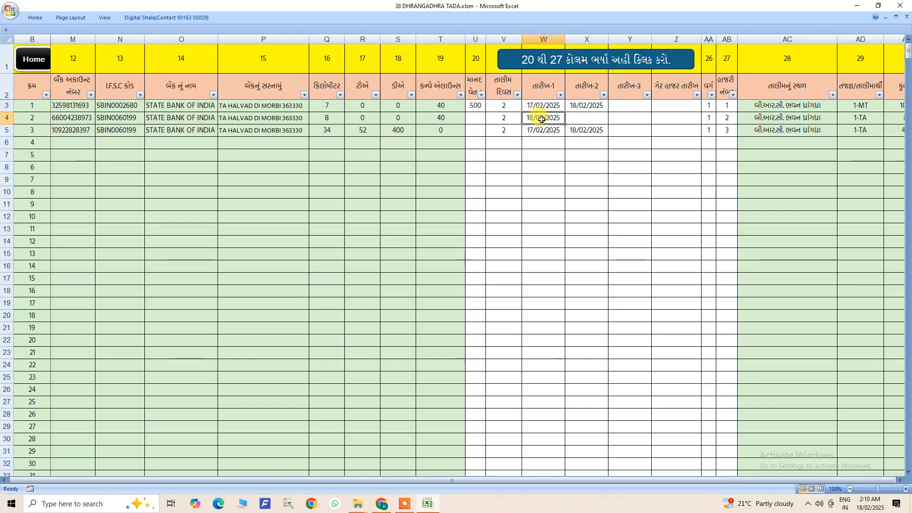
Copy the first trainee's તારીખ-1 date, 17/02/2025, into the second trainee's absence date cell.
{"action": "left_click", "coordinate": [660, 119]}
{"action": "key", "text": "Down"}
{"action": "key", "text": "Down"}
{"action": "left_click", "coordinate": [665, 119]}
{"action": "left_click", "coordinate": [552, 106]}
{"action": "key", "text": "ctrl+c"}
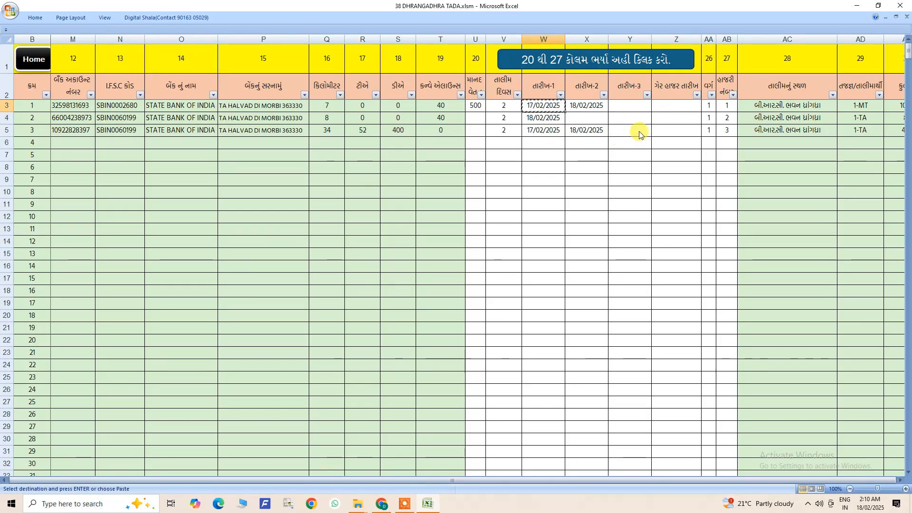
{"action": "left_click", "coordinate": [672, 116]}
{"action": "key", "text": "ctrl+v"}
{"action": "left_click", "coordinate": [658, 157]}
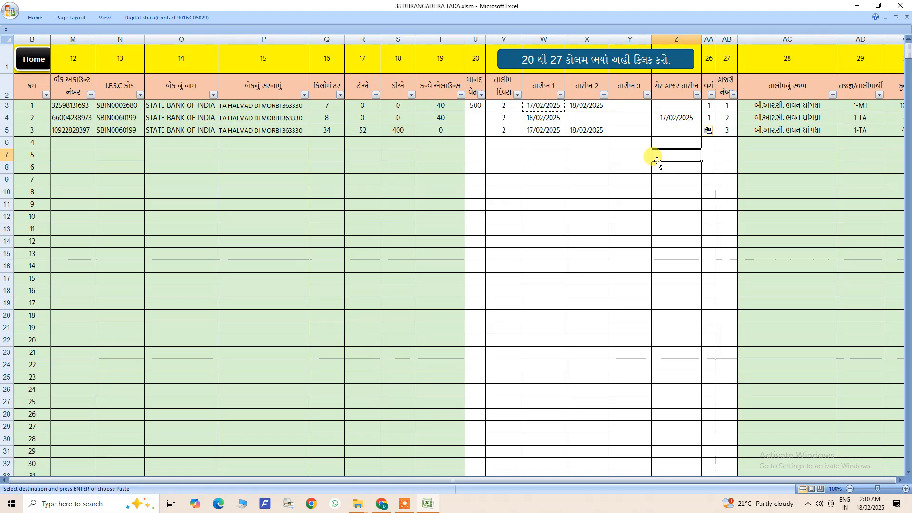
Clear the second trainee's તારીખ-1, extend the absence date to 17,18/02/2025, and set the training days to 0.
{"action": "left_click", "coordinate": [554, 120]}
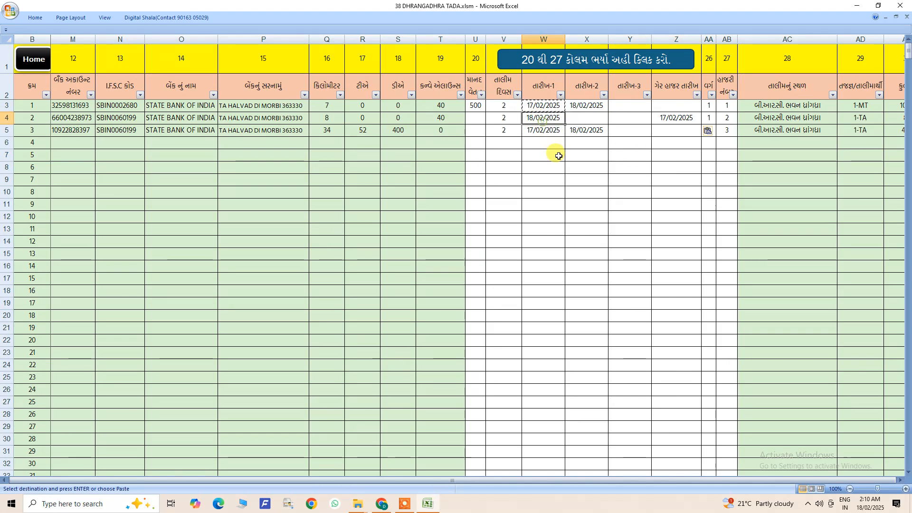
{"action": "key", "text": "Delete"}
{"action": "left_click", "coordinate": [668, 117]}
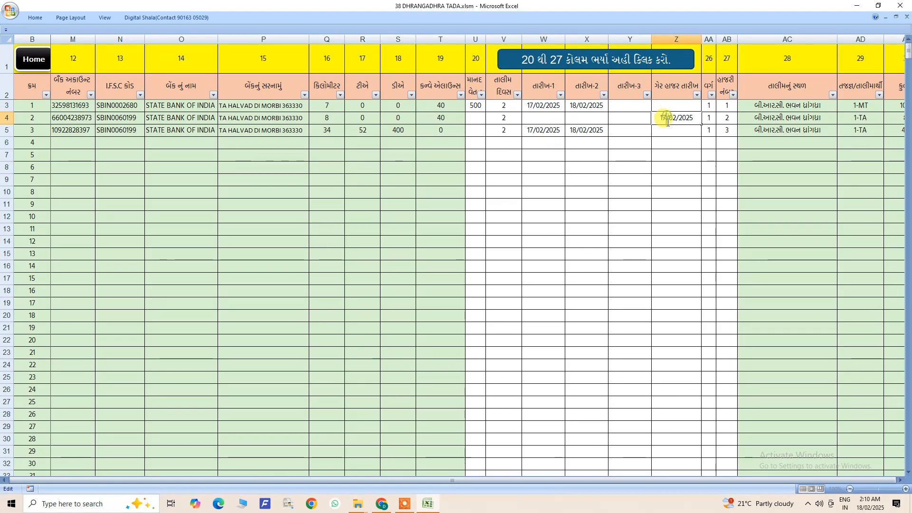
{"action": "type", "text": ",18"}
{"action": "left_click", "coordinate": [667, 145]}
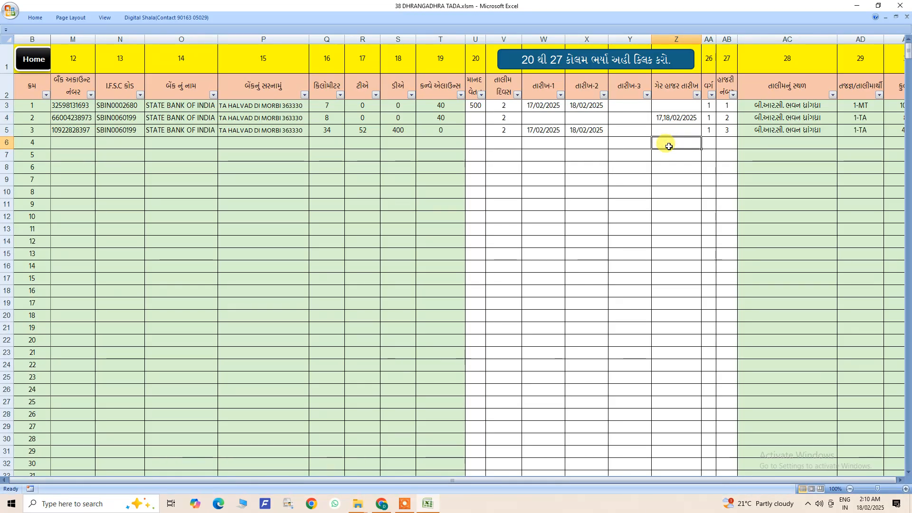
{"action": "left_click", "coordinate": [507, 118]}
{"action": "type", "text": "0"}
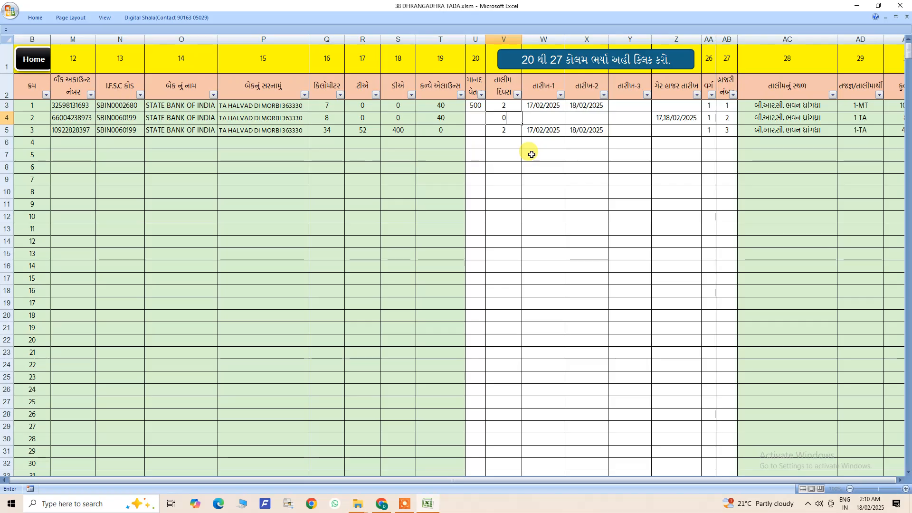
{"action": "left_click", "coordinate": [530, 167]}
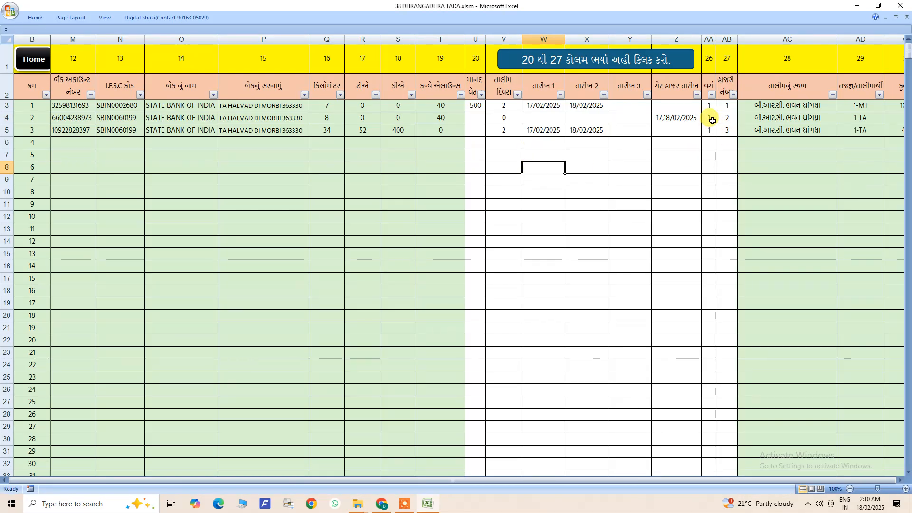
Set the second trainee's training days to 1 and reduce the absence date to 18/02/2025.
{"action": "left_click", "coordinate": [507, 118]}
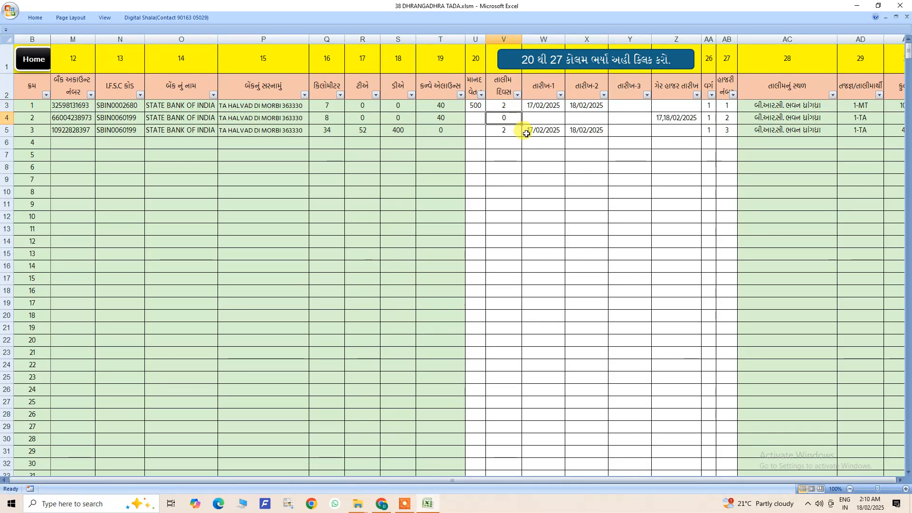
{"action": "type", "text": "1"}
{"action": "left_click", "coordinate": [530, 155]}
{"action": "double_click", "coordinate": [668, 119]}
{"action": "left_click_drag", "start_coordinate": [662, 119], "coordinate": [645, 119]}
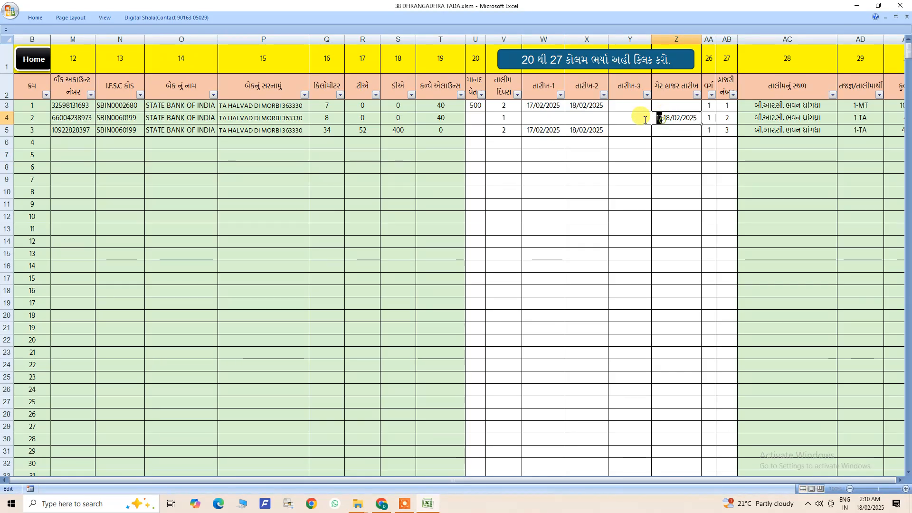
{"action": "key", "text": "BackSpace"}
Copy the first trainee's તારીખ-1 date, 17/02/2025, into the second trainee's તારીખ-1.
{"action": "left_click", "coordinate": [545, 107]}
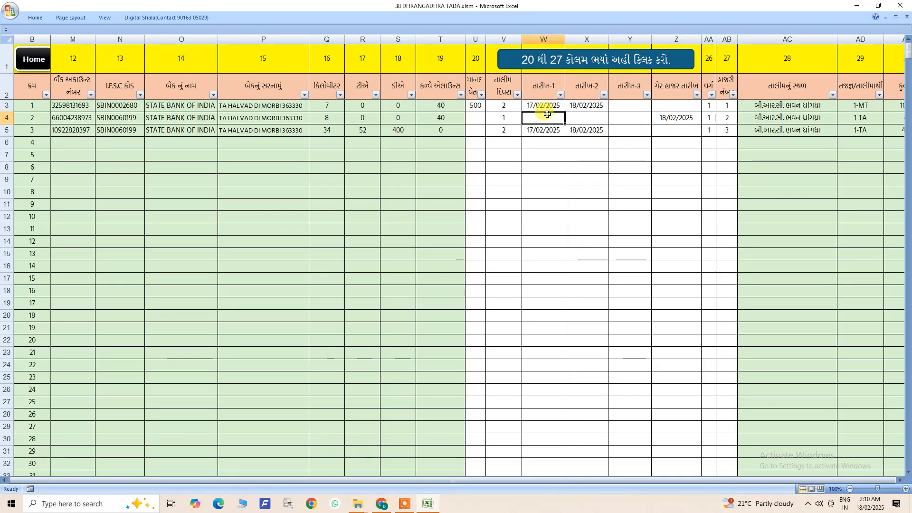
{"action": "key", "text": "ctrl+c"}
{"action": "left_click", "coordinate": [545, 120]}
{"action": "key", "text": "ctrl+v"}
{"action": "left_click", "coordinate": [659, 118]}
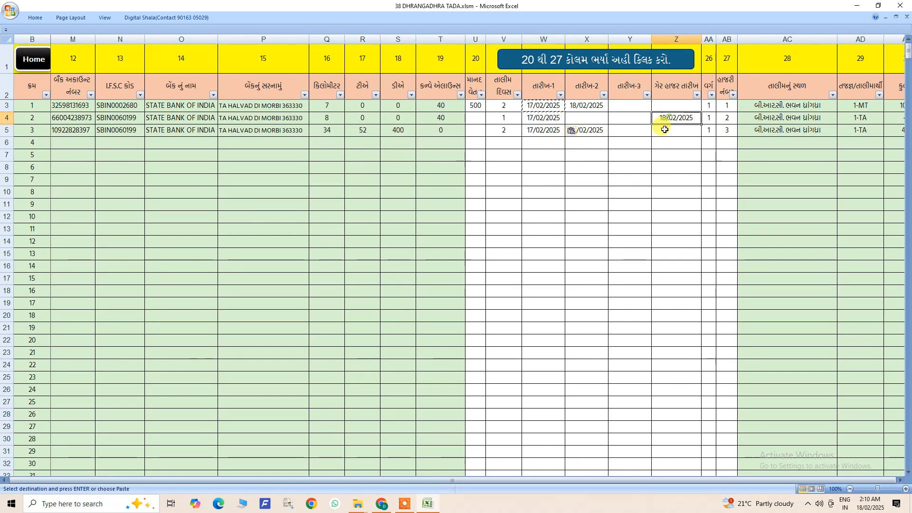
{"action": "key", "text": "Escape"}
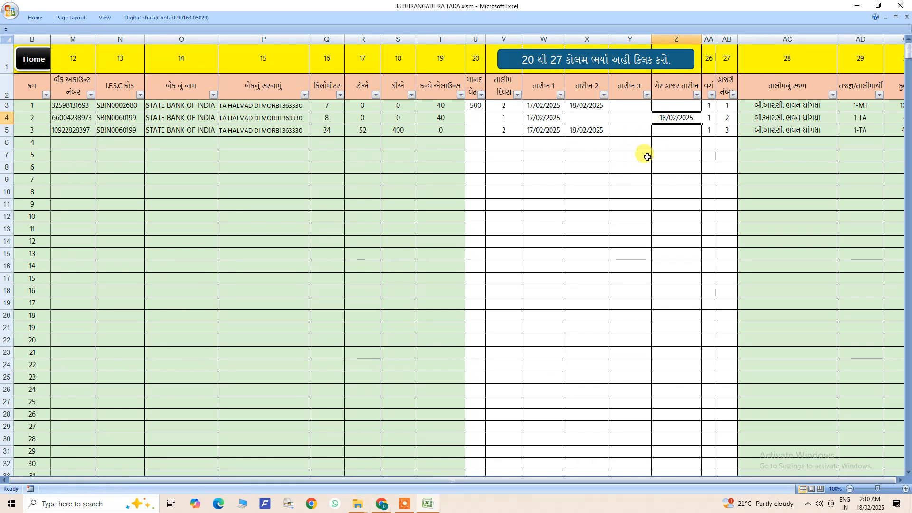
{"action": "left_click", "coordinate": [642, 155]}
Look over the class numbers in column 26 for the first three trainees.
{"action": "left_click", "coordinate": [712, 106]}
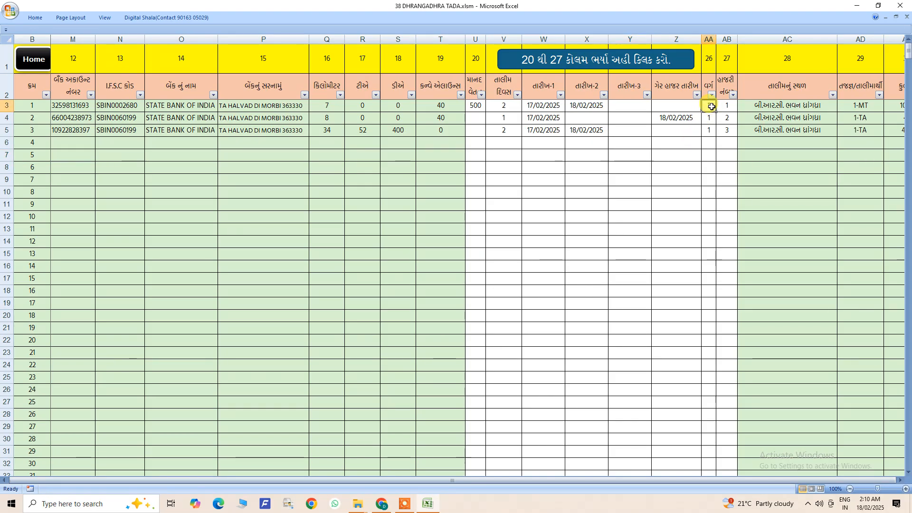
{"action": "left_click", "coordinate": [713, 139]}
{"action": "left_click", "coordinate": [714, 110]}
{"action": "left_click", "coordinate": [713, 130]}
{"action": "left_click", "coordinate": [715, 152]}
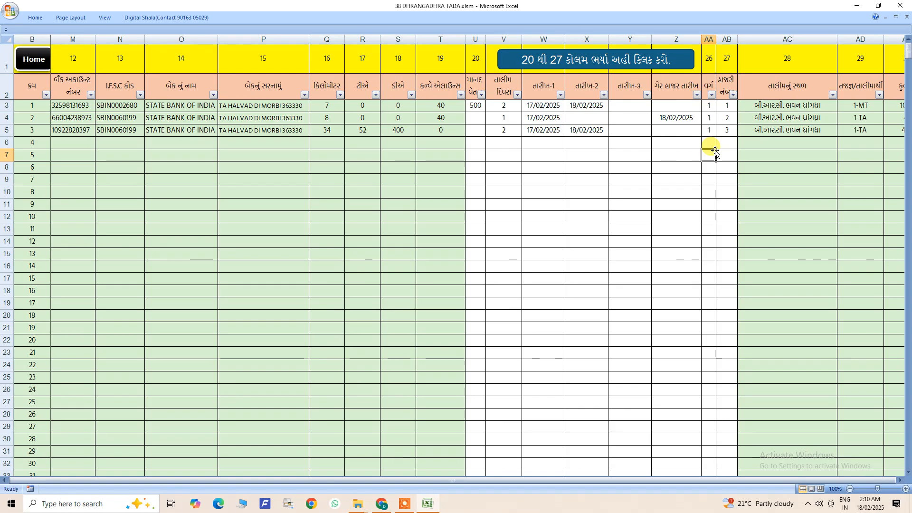
{"action": "left_click", "coordinate": [709, 108]}
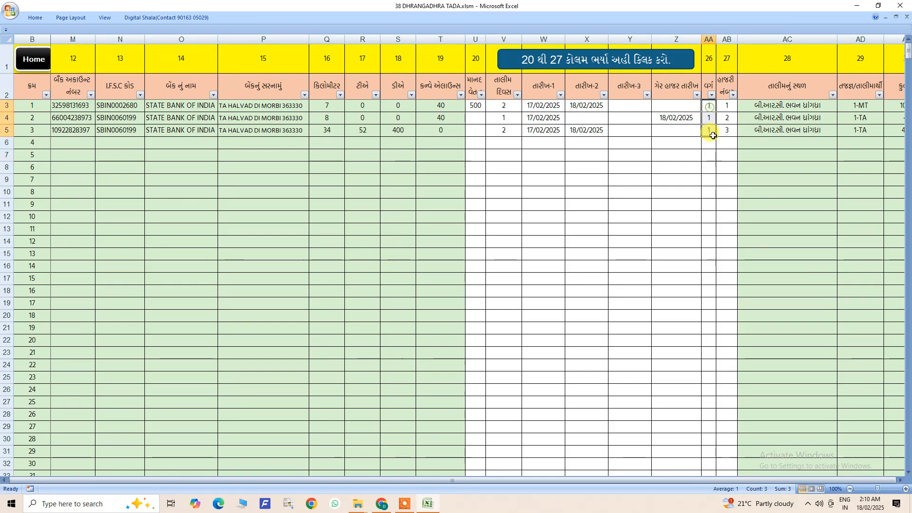
{"action": "left_click", "coordinate": [708, 107]}
Set the class number of the second and third trainees to 2, and return the second trainee's class to 1.
{"action": "left_click", "coordinate": [710, 118]}
{"action": "type", "text": "2"}
{"action": "left_click", "coordinate": [710, 130]}
{"action": "type", "text": "2"}
{"action": "left_click", "coordinate": [711, 167]}
{"action": "left_click", "coordinate": [726, 106]}
{"action": "left_click", "coordinate": [710, 118]}
{"action": "type", "text": "1"}
{"action": "left_click", "coordinate": [710, 143]}
Set the third trainee's attendance number to 1.
{"action": "left_click", "coordinate": [726, 107]}
{"action": "left_click", "coordinate": [720, 118]}
{"action": "left_click", "coordinate": [708, 131]}
{"action": "left_click", "coordinate": [721, 130]}
{"action": "type", "text": "1"}
{"action": "left_click", "coordinate": [708, 167]}
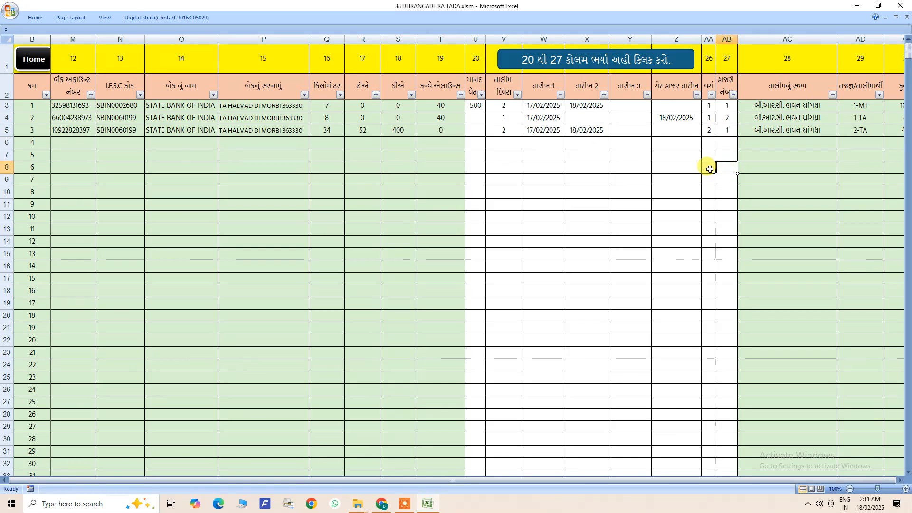
{"action": "left_click_drag", "start_coordinate": [707, 114], "coordinate": [714, 162]}
{"action": "left_click", "coordinate": [674, 178]}
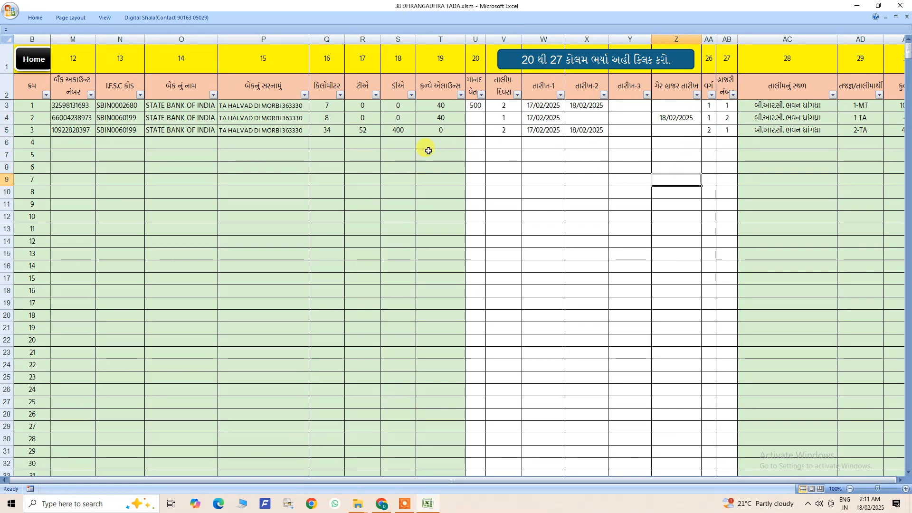
Fill class number 1 down through row 17 and number the attendance column from 1 to 15 alongside it.
{"action": "left_click", "coordinate": [707, 106]}
{"action": "left_click_drag", "start_coordinate": [716, 112], "coordinate": [710, 279]}
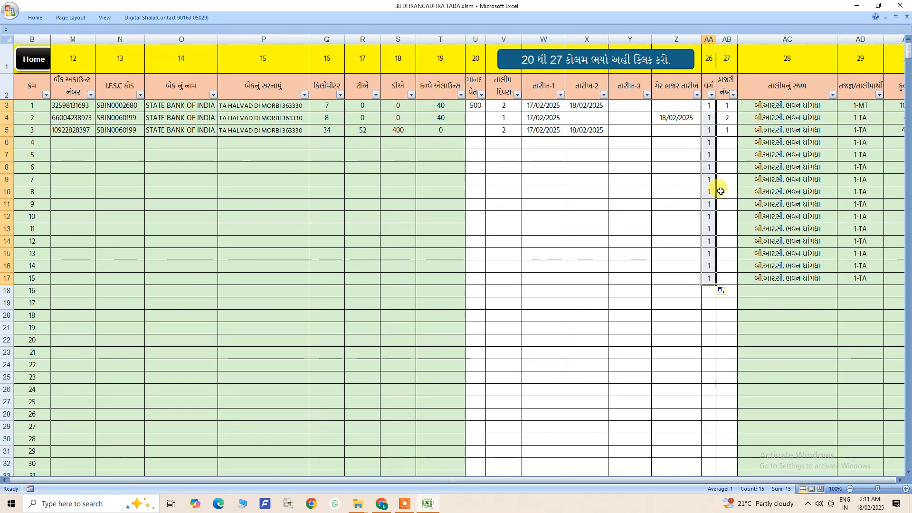
{"action": "left_click", "coordinate": [730, 107]}
{"action": "left_click_drag", "start_coordinate": [730, 107], "coordinate": [722, 282]}
{"action": "left_click", "coordinate": [724, 315]}
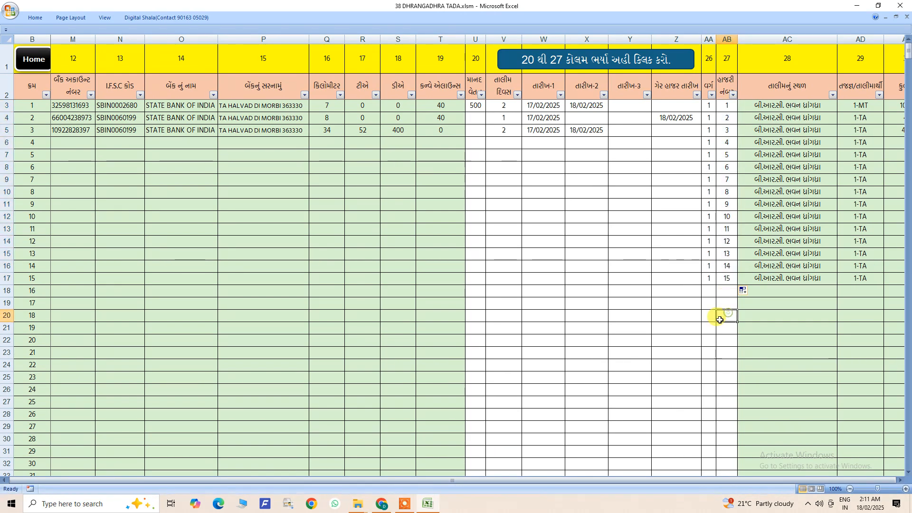
Enter class number 2 in row 18 and copy it down through row 26.
{"action": "left_click", "coordinate": [709, 291]}
{"action": "type", "text": "2"}
{"action": "key", "text": "Tab"}
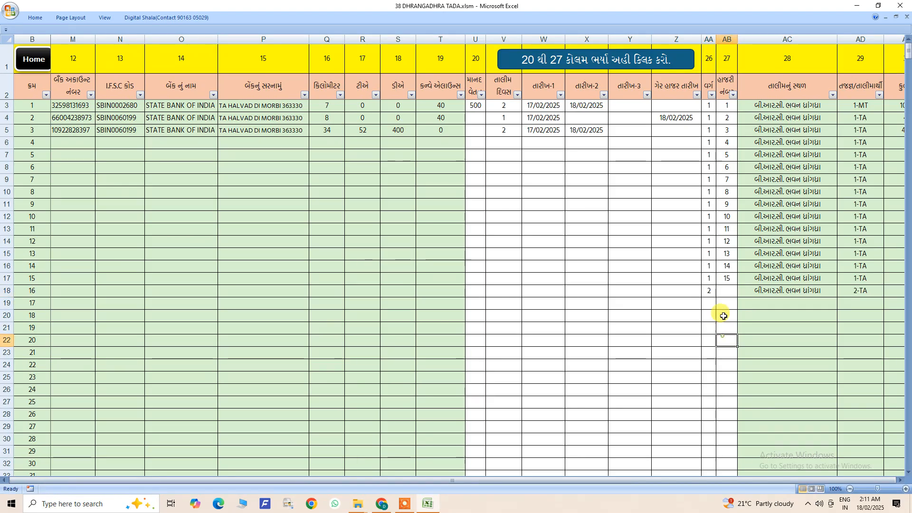
{"action": "type", "text": "2"}
{"action": "key", "text": "Return"}
{"action": "left_click", "coordinate": [712, 293]}
{"action": "left_click_drag", "start_coordinate": [716, 296], "coordinate": [717, 399]}
Start the second class's attendance numbers at 1 in row 18 and fill them as a series up to 9 in row 26.
{"action": "left_click", "coordinate": [728, 291]}
{"action": "type", "text": "1"}
{"action": "key", "text": "Return"}
{"action": "left_click_drag", "start_coordinate": [736, 299], "coordinate": [736, 304]}
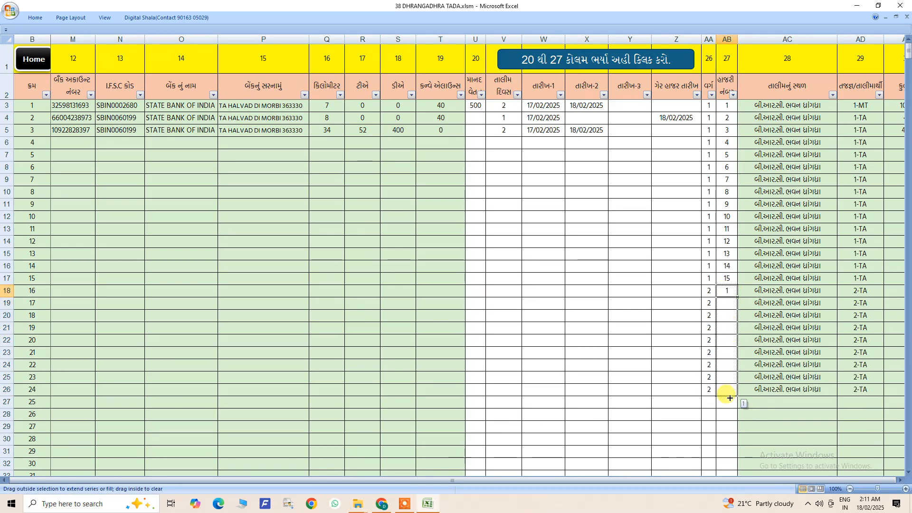
{"action": "left_click_drag", "start_coordinate": [730, 398], "coordinate": [729, 397]}
{"action": "left_click", "coordinate": [744, 404]}
{"action": "left_click", "coordinate": [755, 422]}
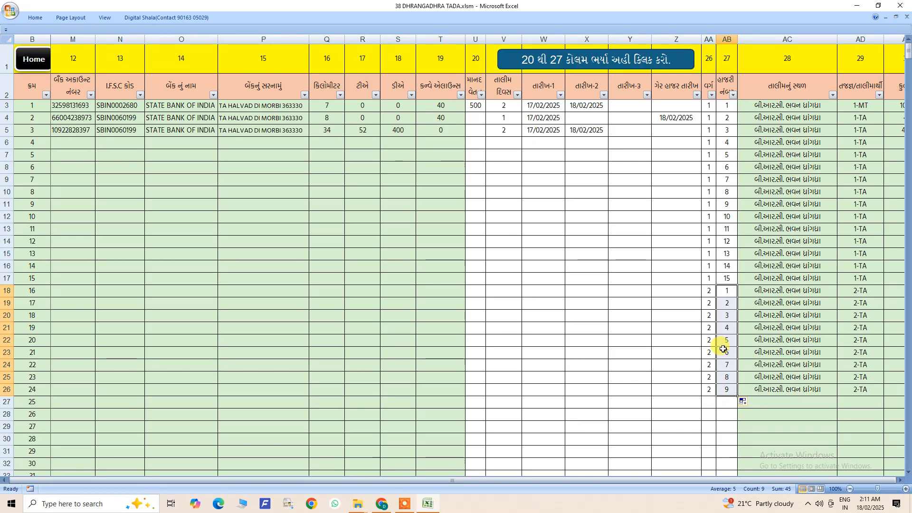
{"action": "left_click", "coordinate": [708, 291]}
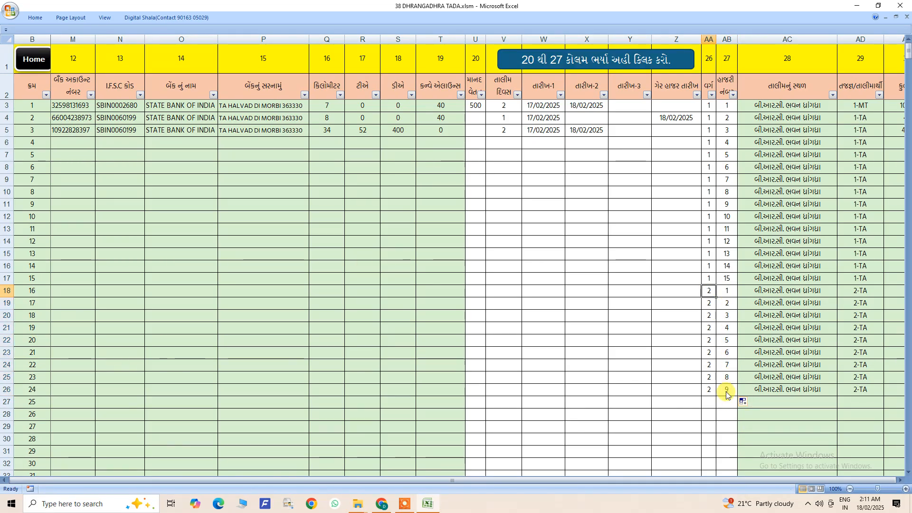
Copy the first trainee's training dates, 17/02/2025 and 18/02/2025, and the training days value 2 down through row 21.
{"action": "scroll", "coordinate": [739, 480], "scroll_direction": "right", "scroll_amount": 1}
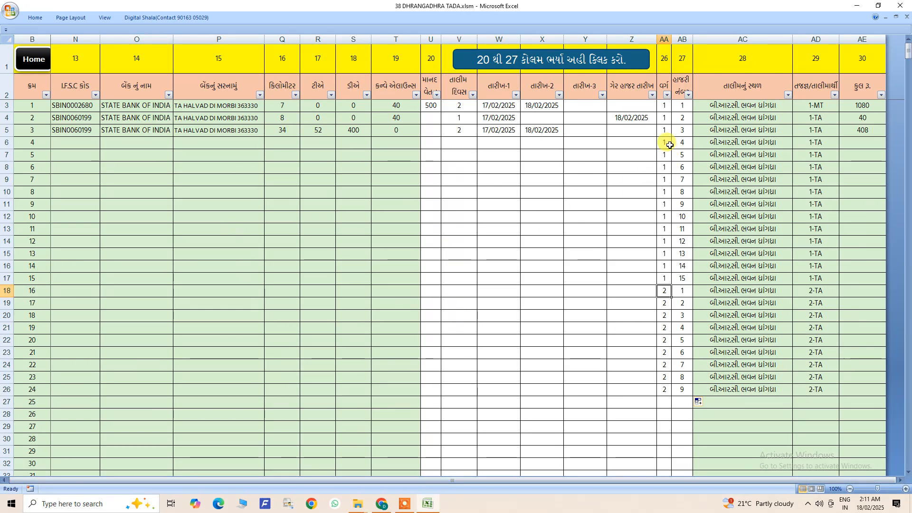
{"action": "left_click_drag", "start_coordinate": [431, 105], "coordinate": [676, 427]}
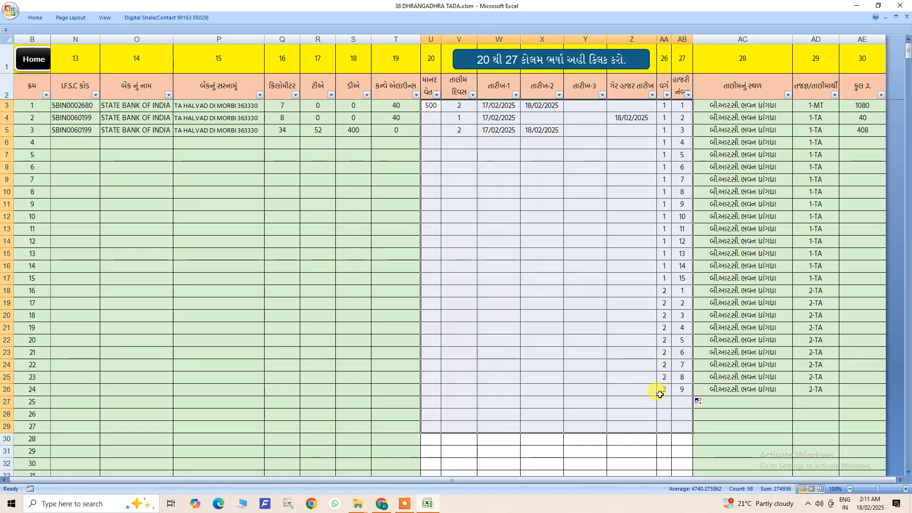
{"action": "left_click", "coordinate": [570, 170]}
{"action": "left_click_drag", "start_coordinate": [500, 105], "coordinate": [525, 106]}
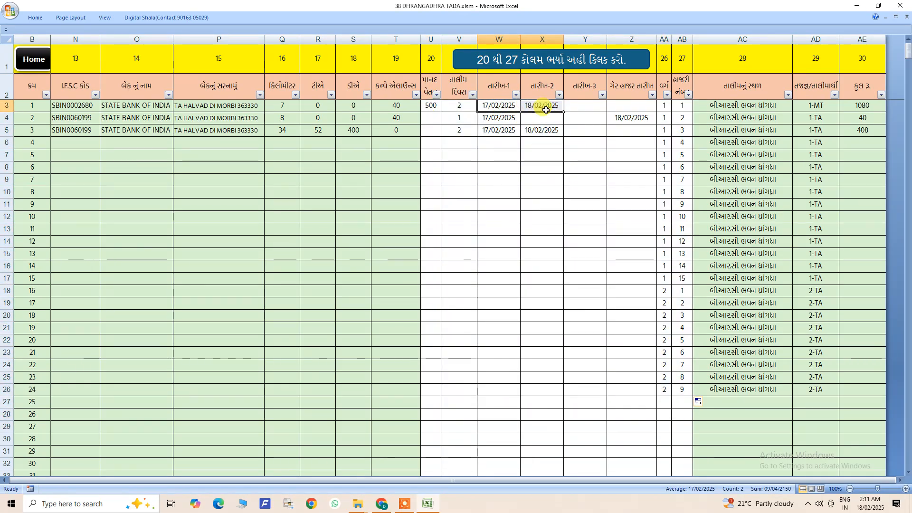
{"action": "left_click_drag", "start_coordinate": [564, 111], "coordinate": [565, 333]}
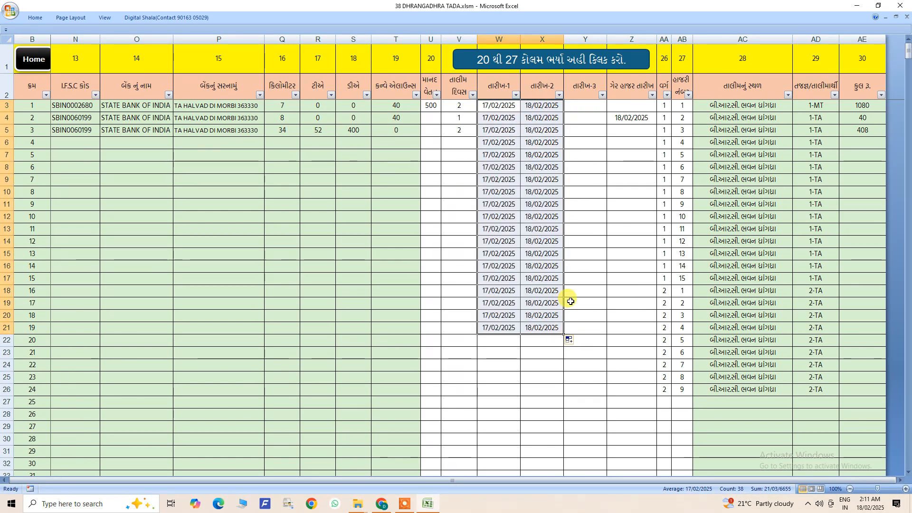
{"action": "left_click", "coordinate": [458, 108]}
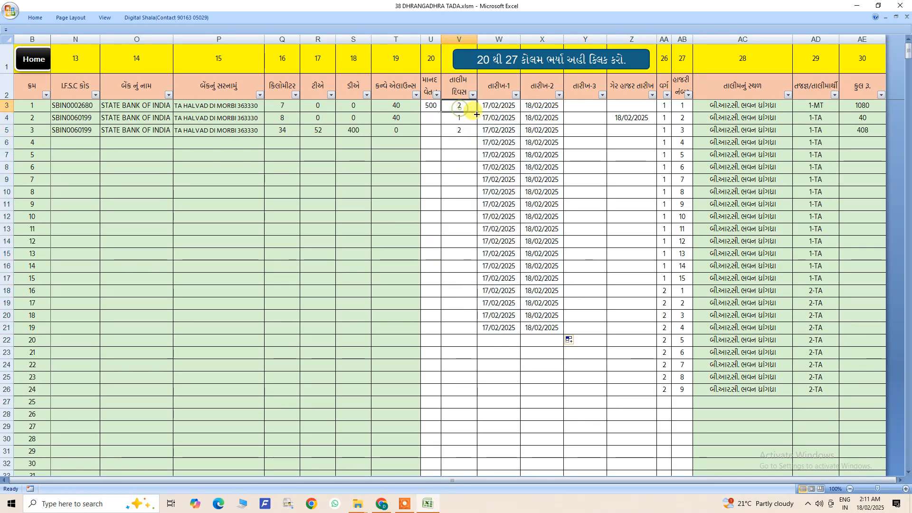
{"action": "left_click_drag", "start_coordinate": [477, 112], "coordinate": [469, 328]}
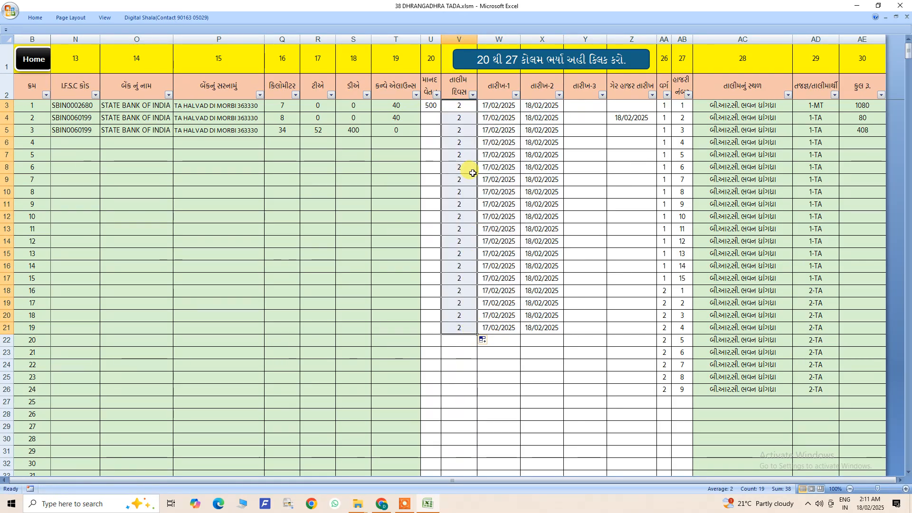
Set the training days in row 6 to 1 and clear that row's second training date.
{"action": "left_click", "coordinate": [464, 144]}
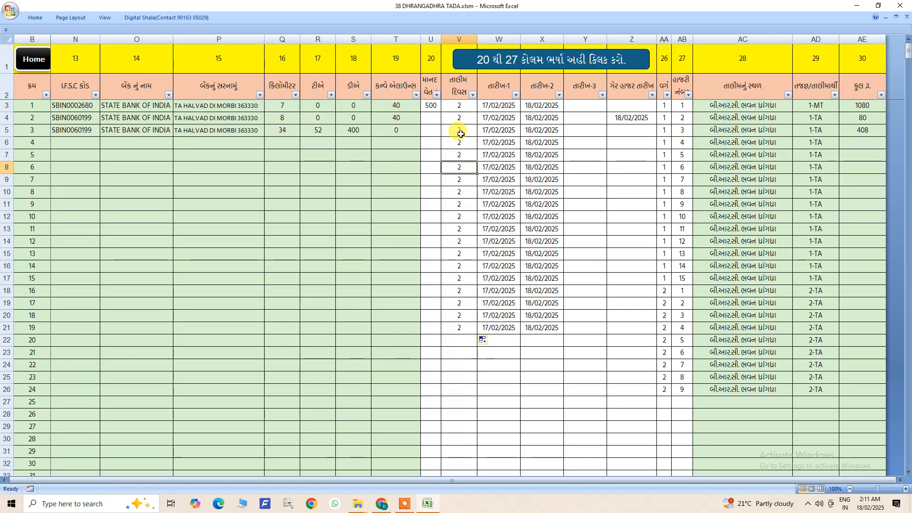
{"action": "type", "text": "1"}
{"action": "left_click", "coordinate": [470, 167]}
{"action": "left_click", "coordinate": [493, 142]}
{"action": "left_click", "coordinate": [534, 142]}
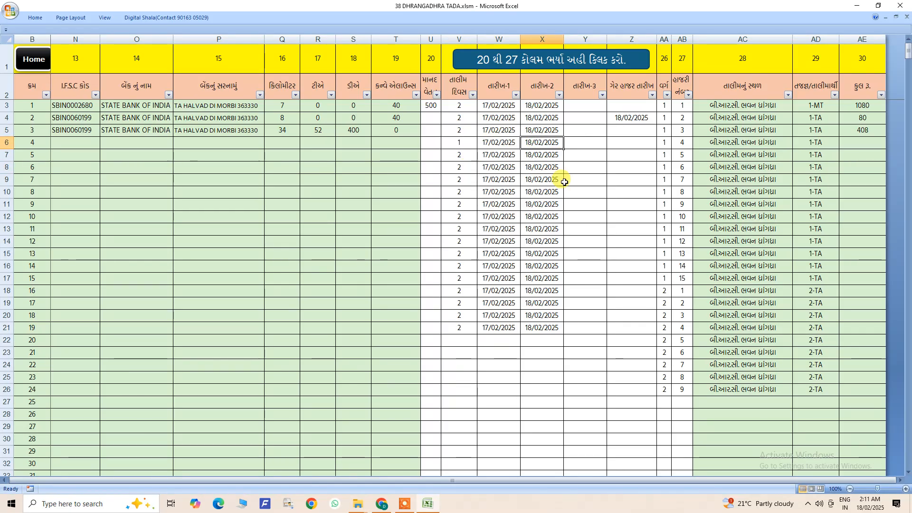
Copy the date 18/02/2025 from row 5 into the absence date column of row 6.
{"action": "left_click", "coordinate": [616, 142]}
{"action": "left_click", "coordinate": [622, 119]}
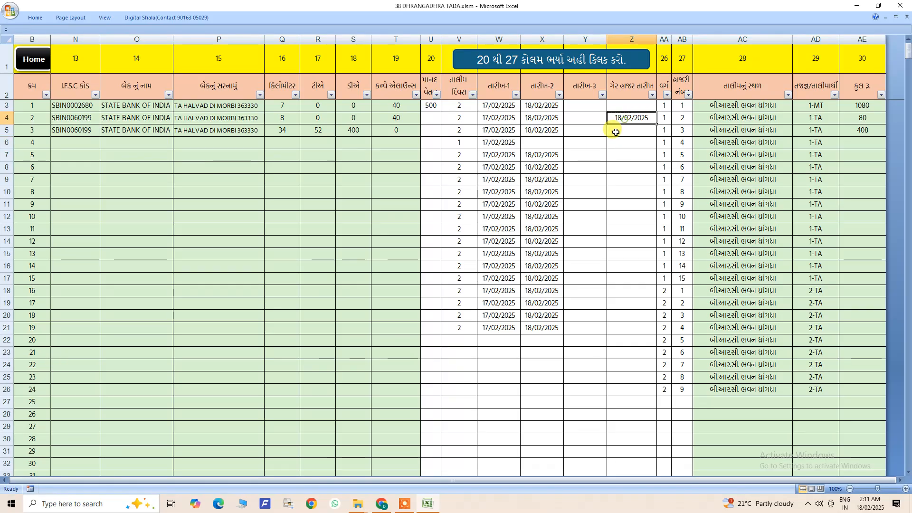
{"action": "left_click", "coordinate": [536, 129]}
{"action": "key", "text": "ctrl+c"}
{"action": "left_click", "coordinate": [620, 148]}
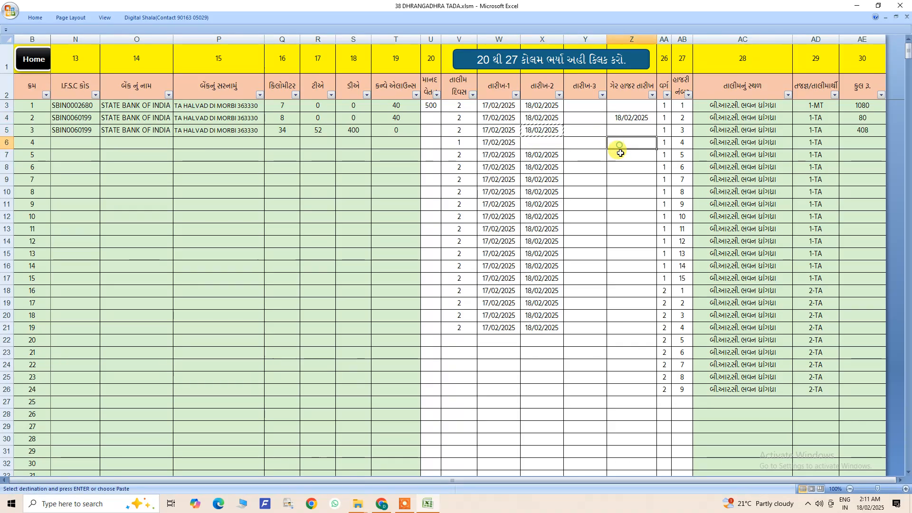
{"action": "key", "text": "ctrl+v"}
Clear the absence date of the second trainee in row 4.
{"action": "left_click", "coordinate": [616, 119]}
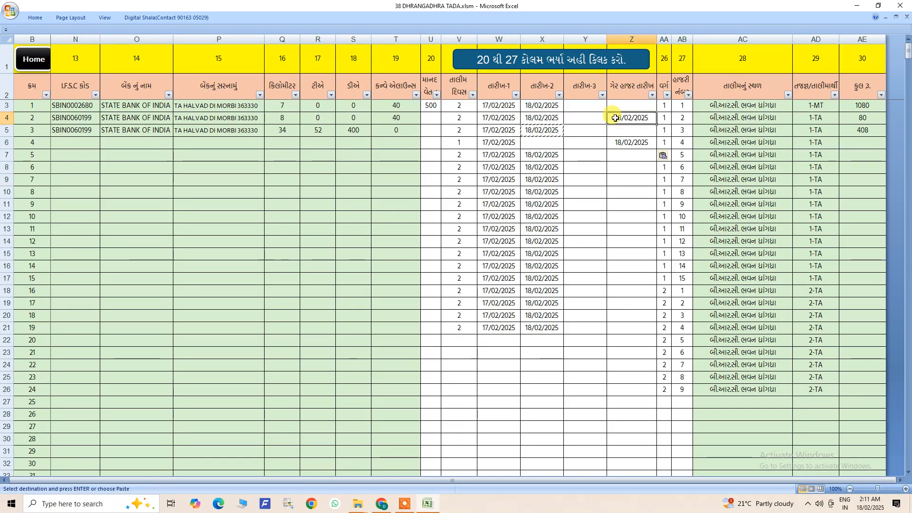
{"action": "key", "text": "Delete"}
{"action": "left_click", "coordinate": [610, 187]}
Clear rows 6 through 26 from the training days column through the attendance number column.
{"action": "left_click", "coordinate": [465, 110]}
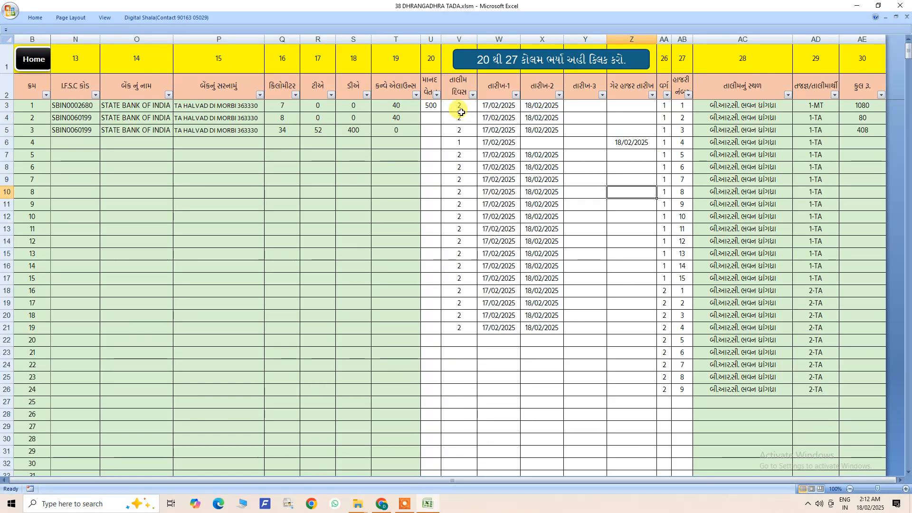
{"action": "left_click_drag", "start_coordinate": [465, 110], "coordinate": [544, 304]}
{"action": "left_click", "coordinate": [468, 142]}
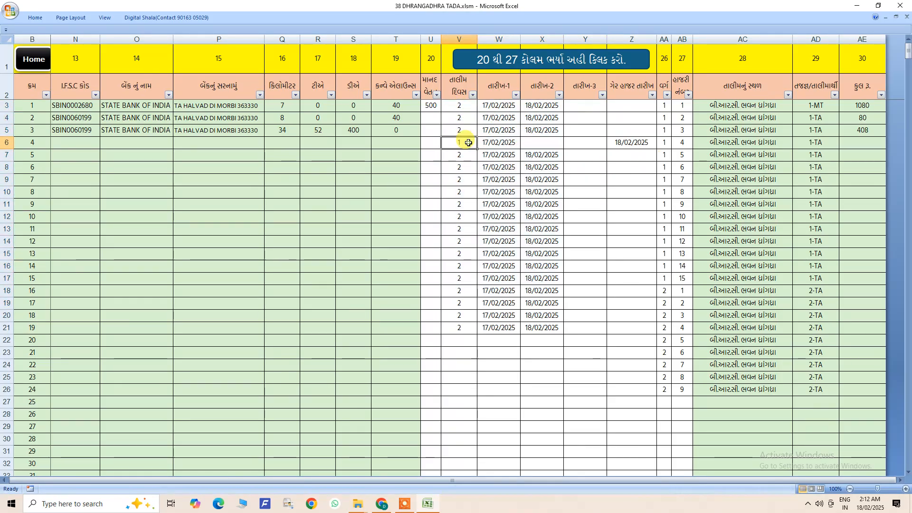
{"action": "left_click", "coordinate": [613, 145]}
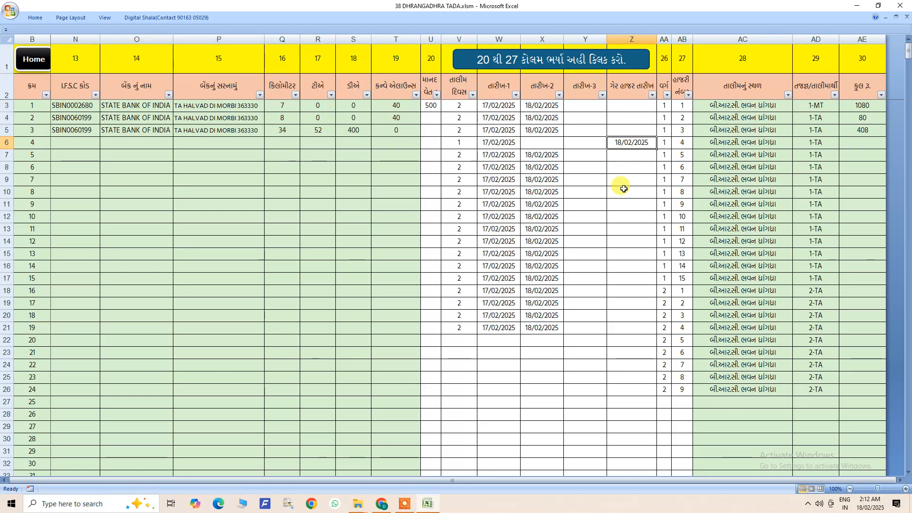
{"action": "left_click_drag", "start_coordinate": [468, 143], "coordinate": [680, 396]}
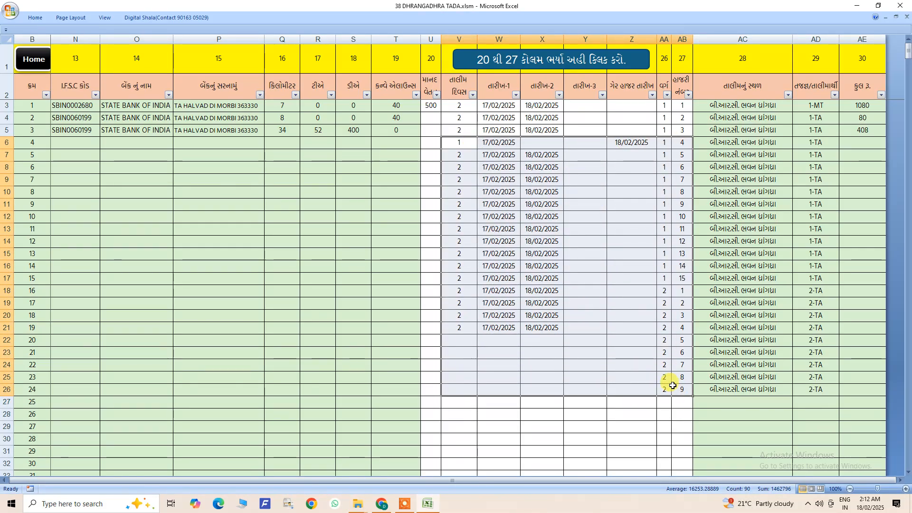
{"action": "key", "text": "Delete"}
{"action": "left_click", "coordinate": [598, 265]}
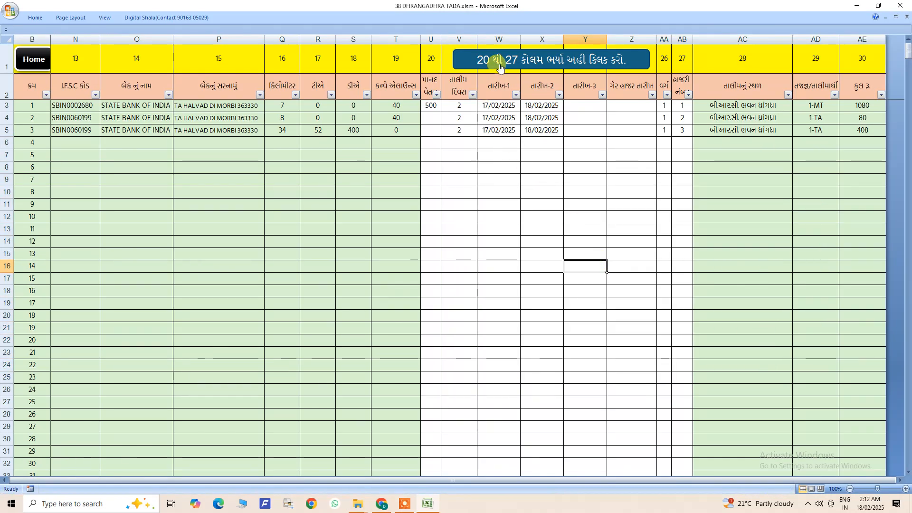
Submit the filled columns 20 to 27 to the filter and sort sheet and check the cluster column's filter options.
{"action": "left_click", "coordinate": [500, 64]}
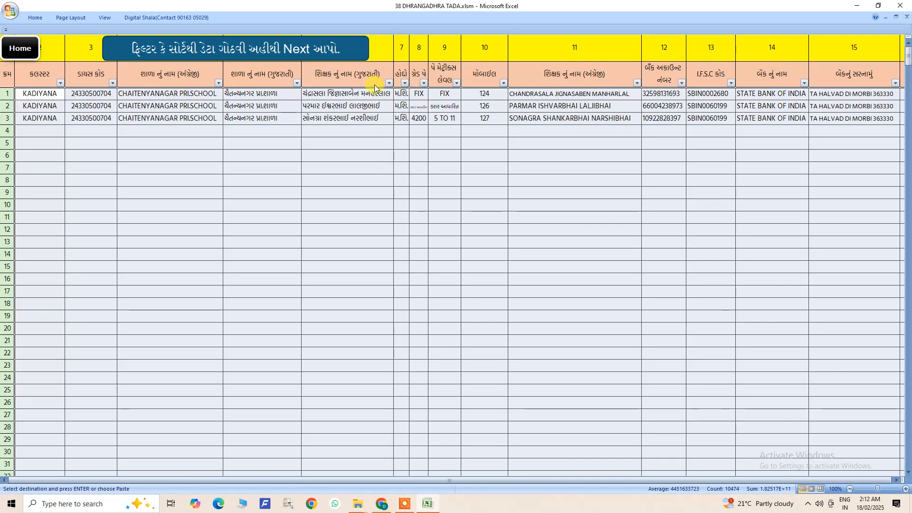
{"action": "left_click", "coordinate": [60, 84]}
{"action": "left_click", "coordinate": [143, 245]}
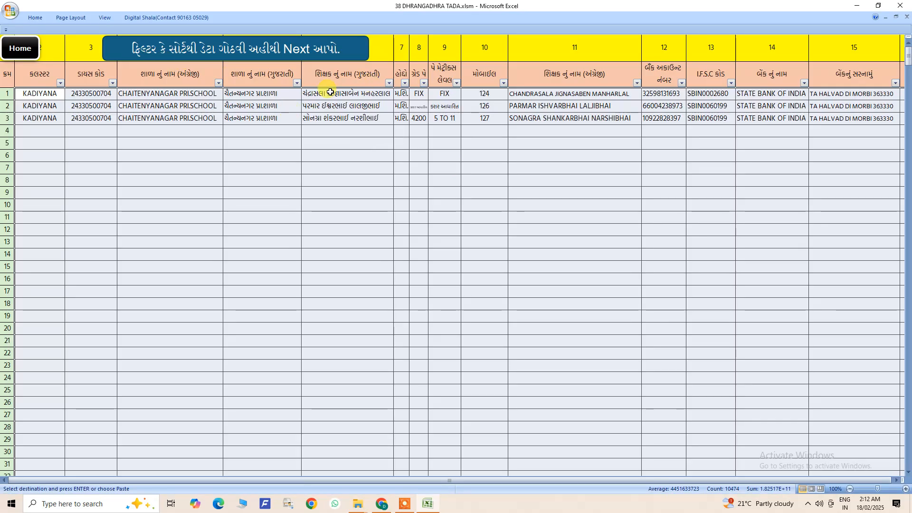
{"action": "left_click", "coordinate": [61, 84]}
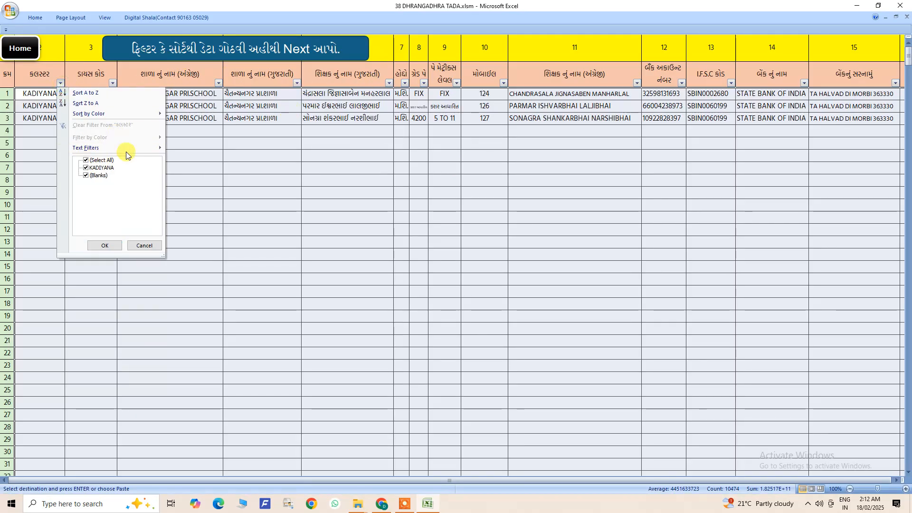
{"action": "left_click", "coordinate": [147, 245]}
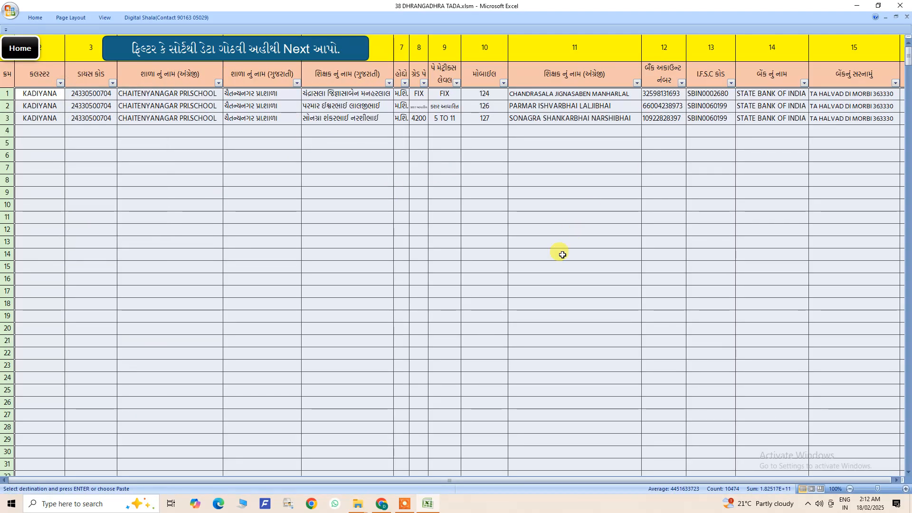
Review the three trainees' entries in columns 20 to 30 and the training days column's filter options.
{"action": "left_click_drag", "start_coordinate": [450, 481], "coordinate": [466, 470]}
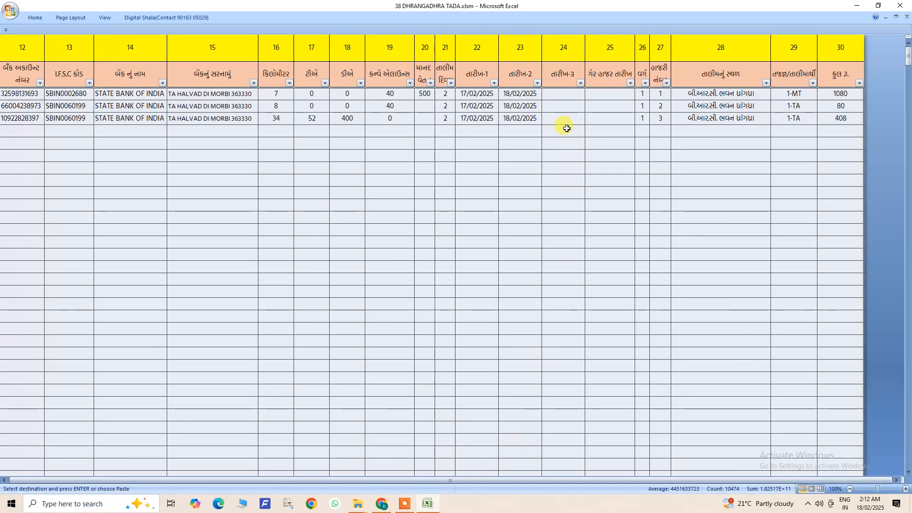
{"action": "left_click_drag", "start_coordinate": [451, 93], "coordinate": [657, 119]}
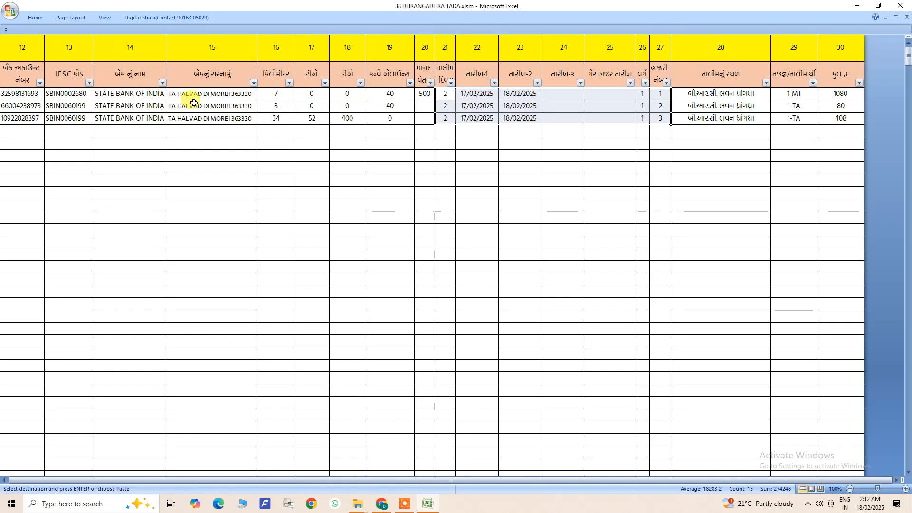
{"action": "left_click", "coordinate": [455, 97]}
{"action": "left_click_drag", "start_coordinate": [424, 93], "coordinate": [654, 121]}
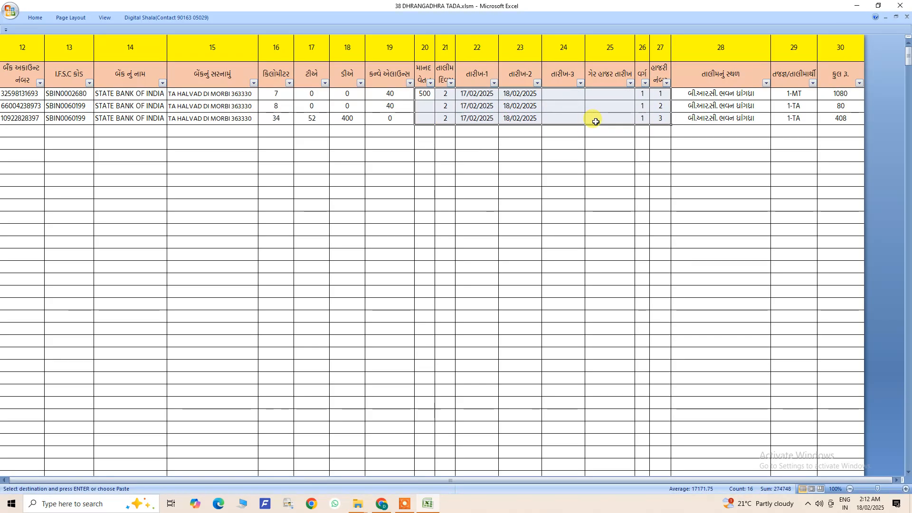
{"action": "left_click_drag", "start_coordinate": [703, 93], "coordinate": [838, 118]}
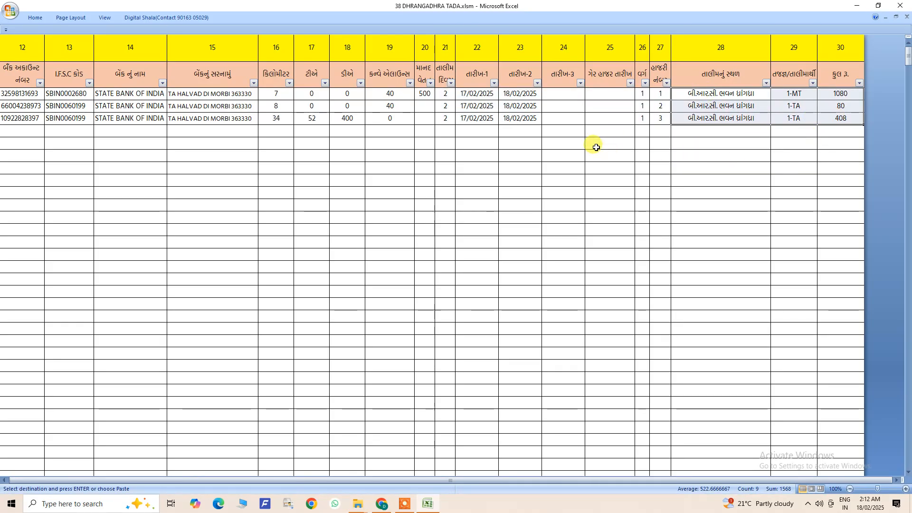
{"action": "left_click", "coordinate": [451, 84]}
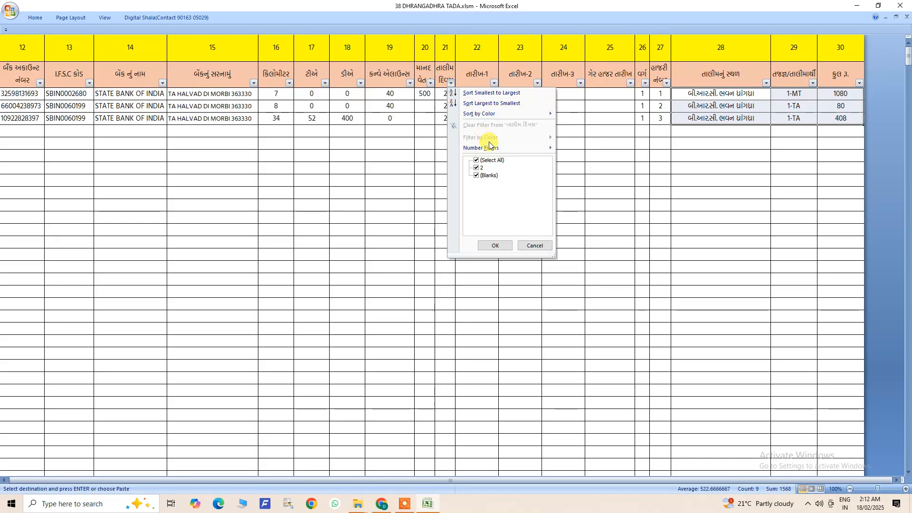
{"action": "left_click", "coordinate": [541, 245]}
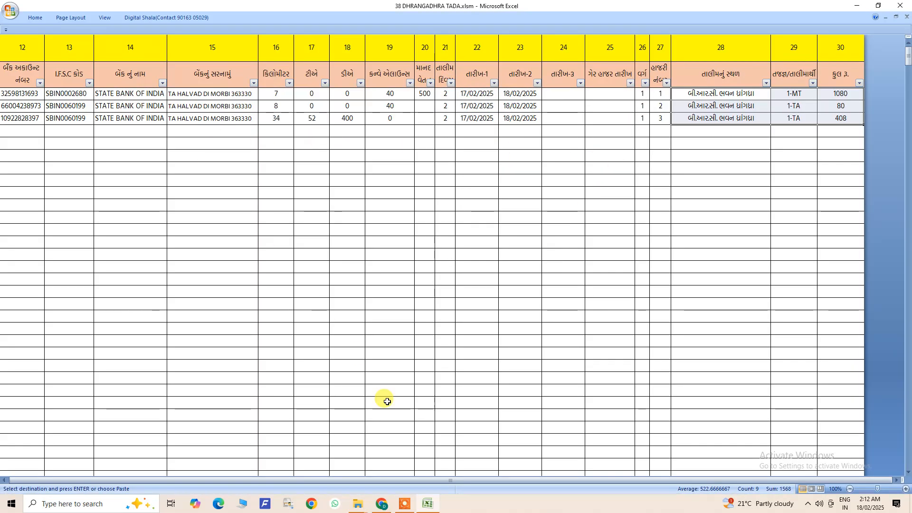
Submit the arranged trainee data and return to the home sheet.
{"action": "left_click_drag", "start_coordinate": [452, 480], "coordinate": [358, 480]}
{"action": "left_click", "coordinate": [240, 58]}
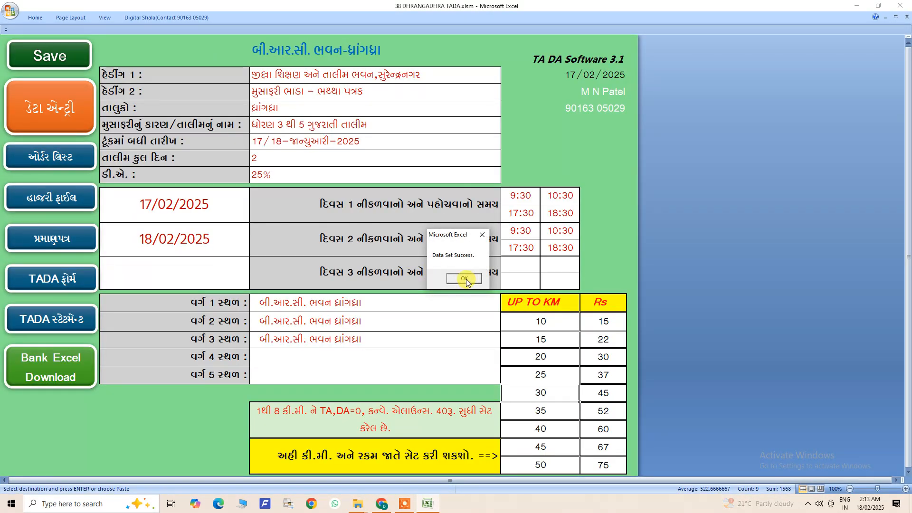
{"action": "left_click", "coordinate": [464, 279]}
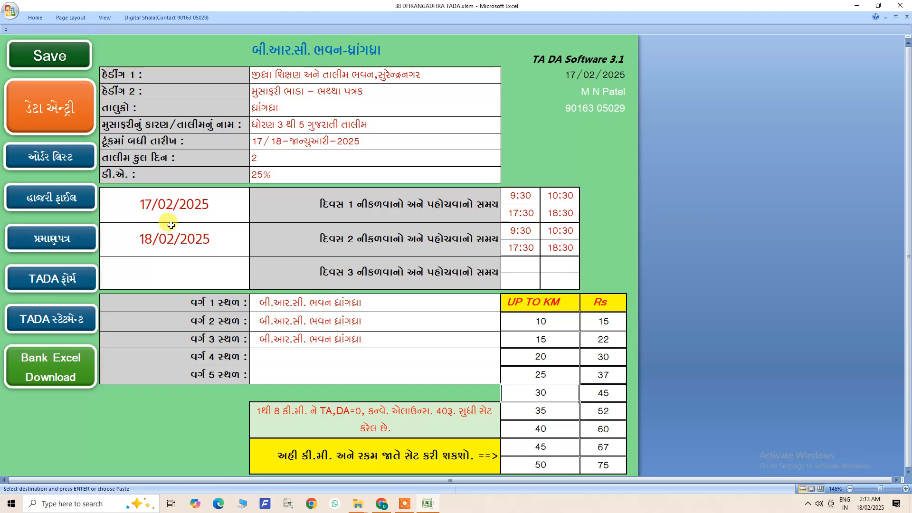
Open the order list letter and refresh its trainee table to fit the selected trainees.
{"action": "left_click", "coordinate": [63, 161]}
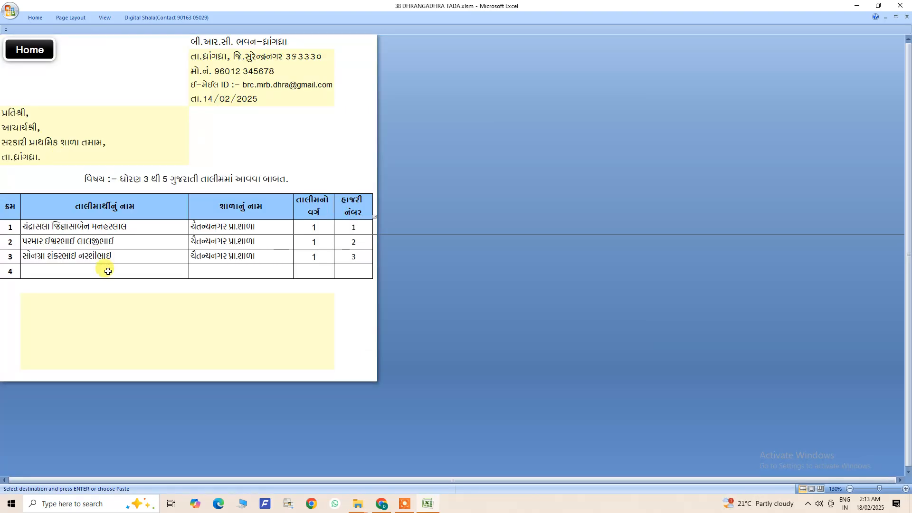
{"action": "left_click", "coordinate": [67, 139]}
{"action": "left_click", "coordinate": [116, 189]}
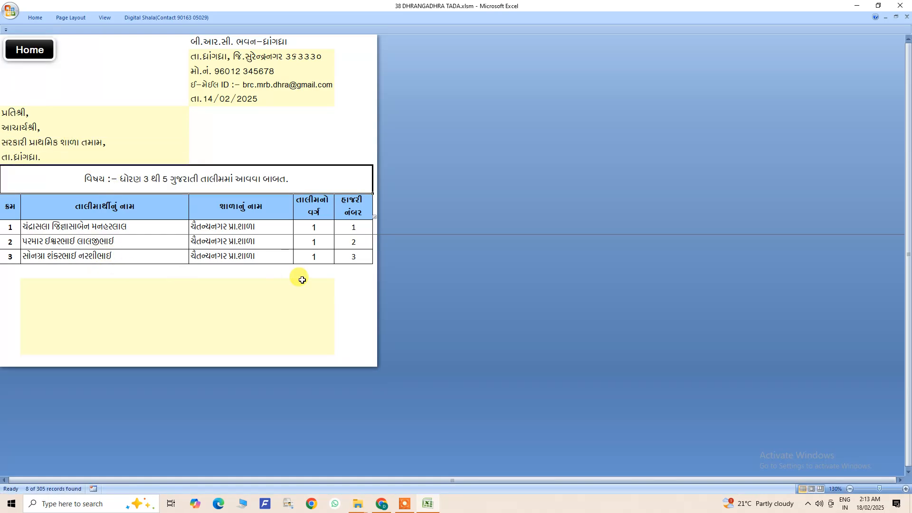
Examine the whole order letter and the blank yellow text rows beneath its trainee table.
{"action": "left_click_drag", "start_coordinate": [160, 59], "coordinate": [320, 355]}
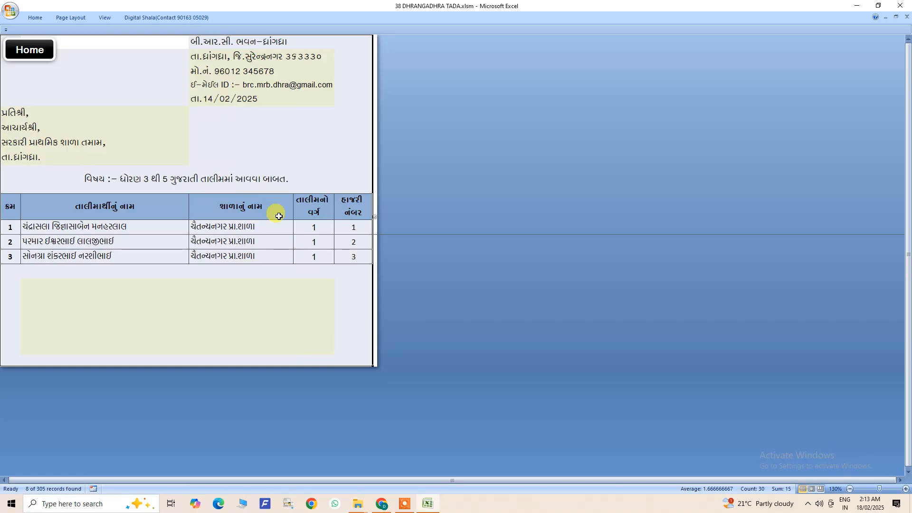
{"action": "left_click", "coordinate": [218, 287]}
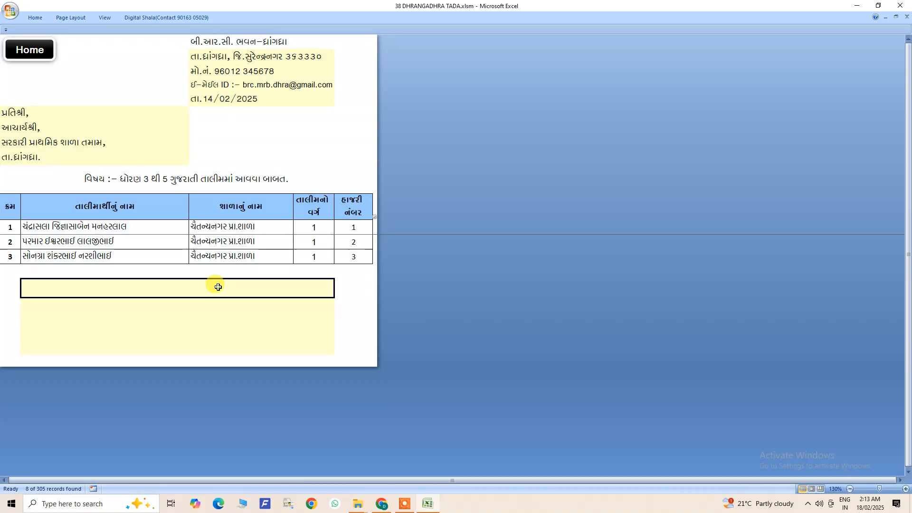
{"action": "left_click", "coordinate": [210, 308]}
{"action": "left_click", "coordinate": [211, 330]}
{"action": "left_click", "coordinate": [251, 311]}
Copy the three trainees' names, schools, class and attendance numbers from the order letter's table.
{"action": "left_click_drag", "start_coordinate": [28, 227], "coordinate": [362, 254]}
{"action": "right_click", "coordinate": [362, 254]}
{"action": "left_click", "coordinate": [368, 269]}
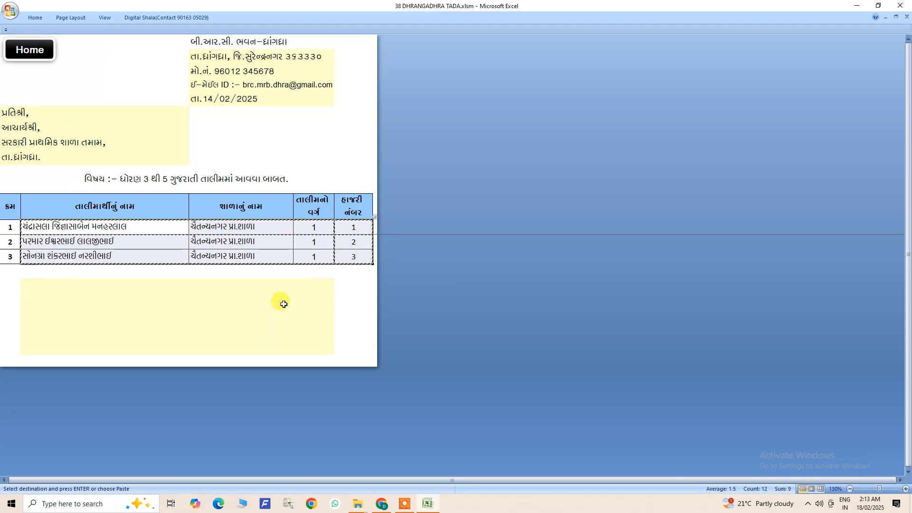
{"action": "key", "text": "Escape"}
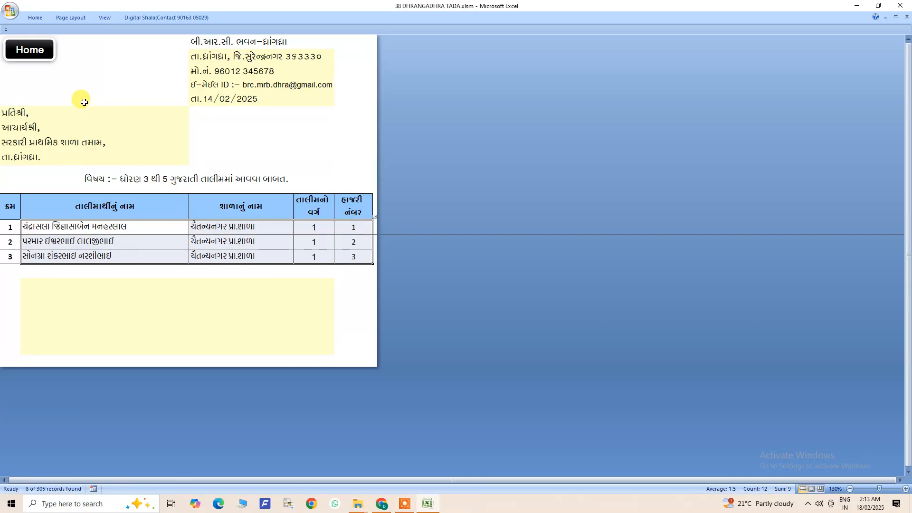
Open the attendance file from the home sheet and set its class number to 1.
{"action": "left_click", "coordinate": [29, 49]}
{"action": "left_click", "coordinate": [43, 203]}
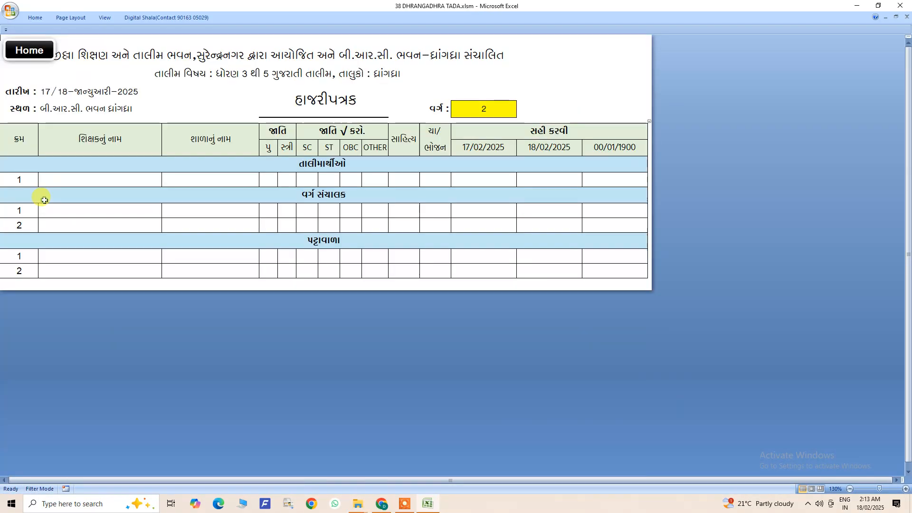
{"action": "left_click", "coordinate": [478, 109]}
{"action": "left_click", "coordinate": [521, 117]}
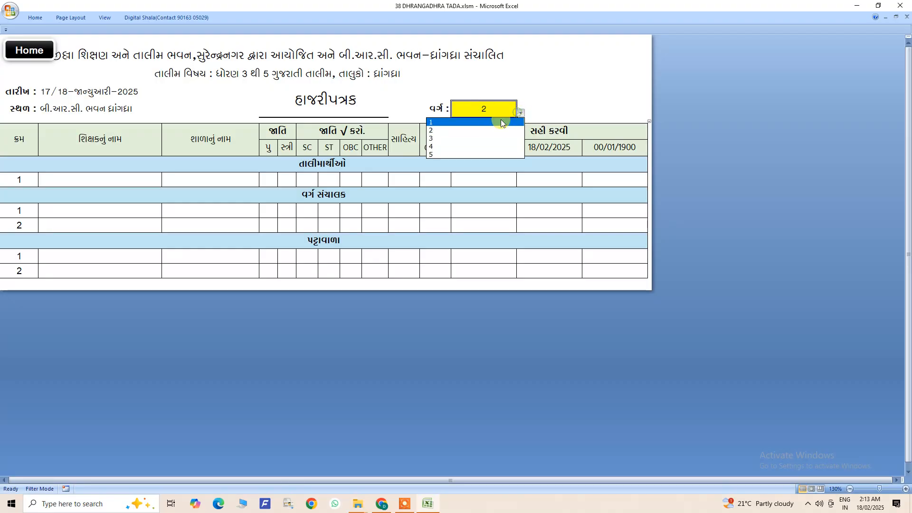
{"action": "left_click", "coordinate": [493, 121]}
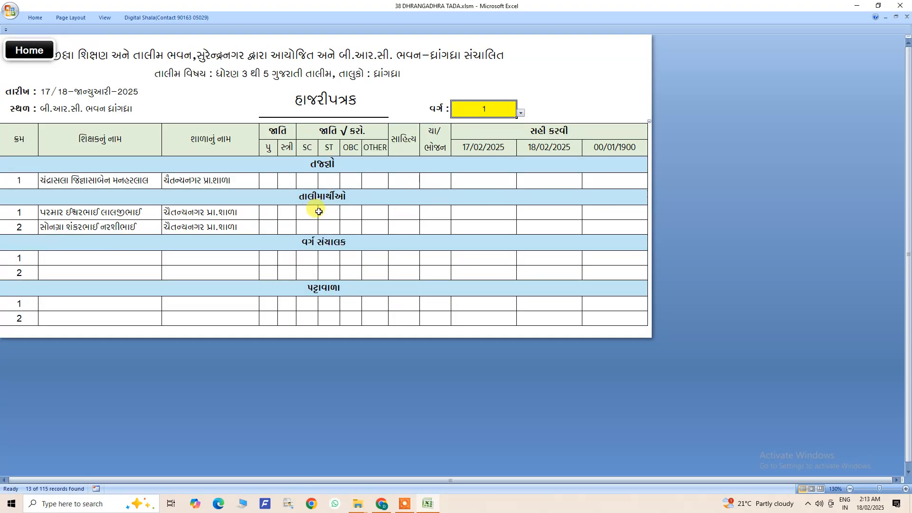
{"action": "left_click", "coordinate": [313, 179]}
{"action": "left_click", "coordinate": [159, 185]}
Open the data entry sheet and go on to the training details of the trainees marked YES.
{"action": "left_click", "coordinate": [46, 58]}
{"action": "left_click", "coordinate": [54, 107]}
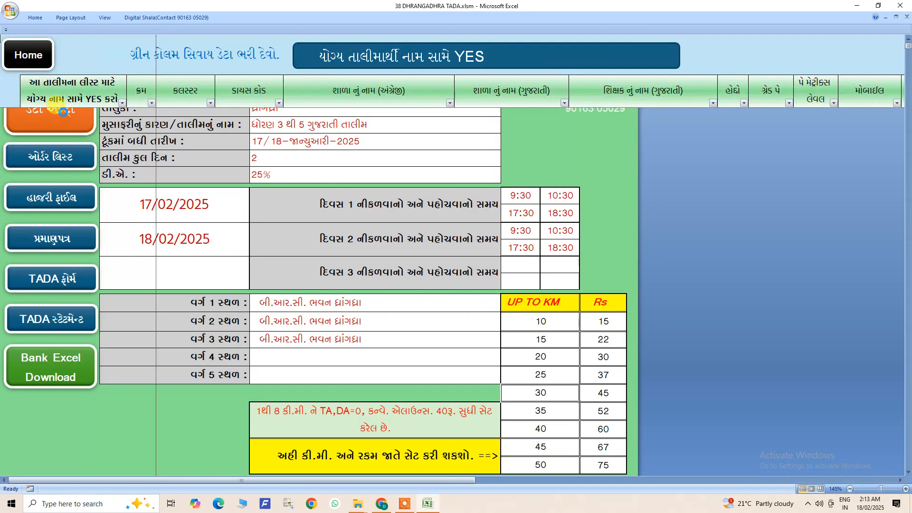
{"action": "left_click", "coordinate": [518, 480]}
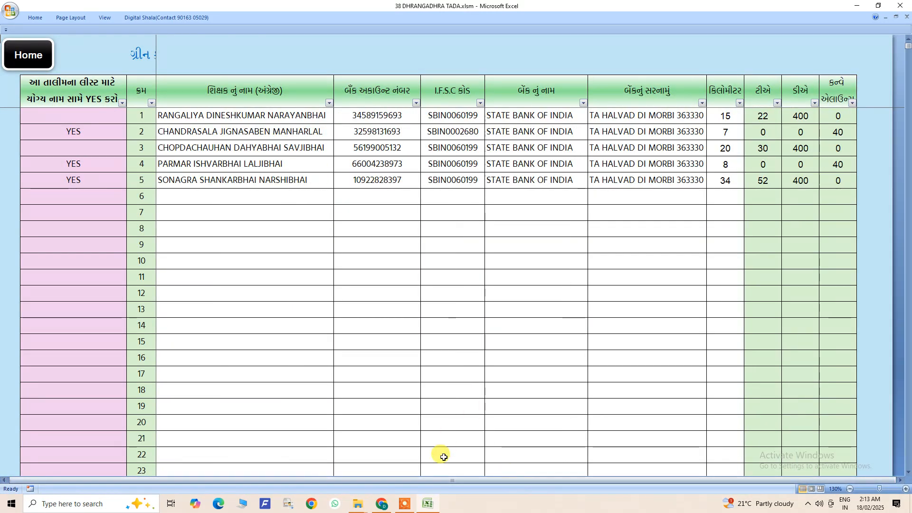
{"action": "left_click", "coordinate": [430, 480]}
{"action": "left_click", "coordinate": [403, 60]}
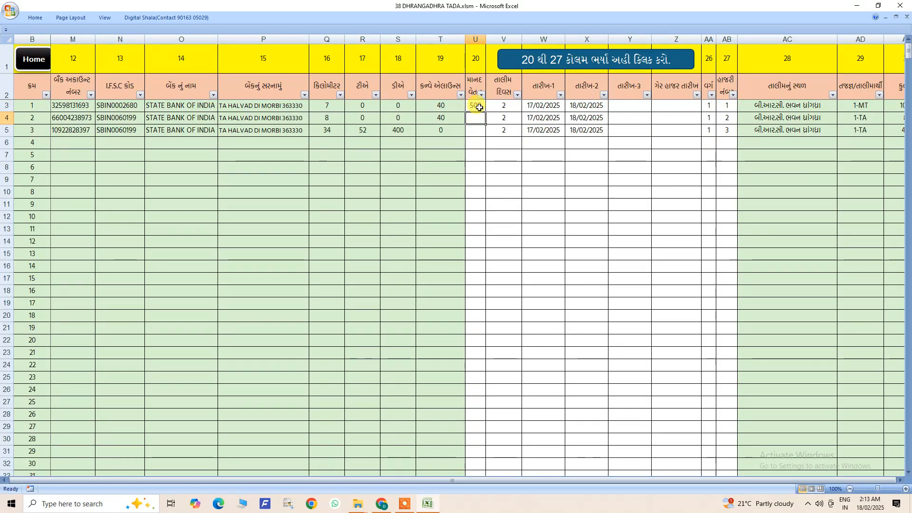
Reopen the attendance file from the home sheet and select the expert's name in the class 1 sheet.
{"action": "left_click", "coordinate": [45, 61]}
{"action": "left_click", "coordinate": [45, 200]}
{"action": "left_click", "coordinate": [75, 180]}
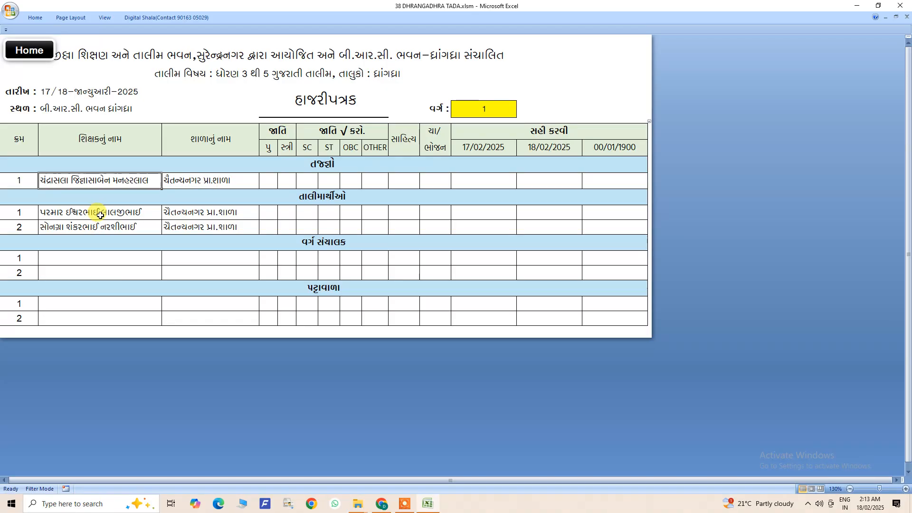
Switch the attendance sheet's class number to 2 and set it back to 1.
{"action": "left_click", "coordinate": [499, 110]}
{"action": "left_click", "coordinate": [521, 114]}
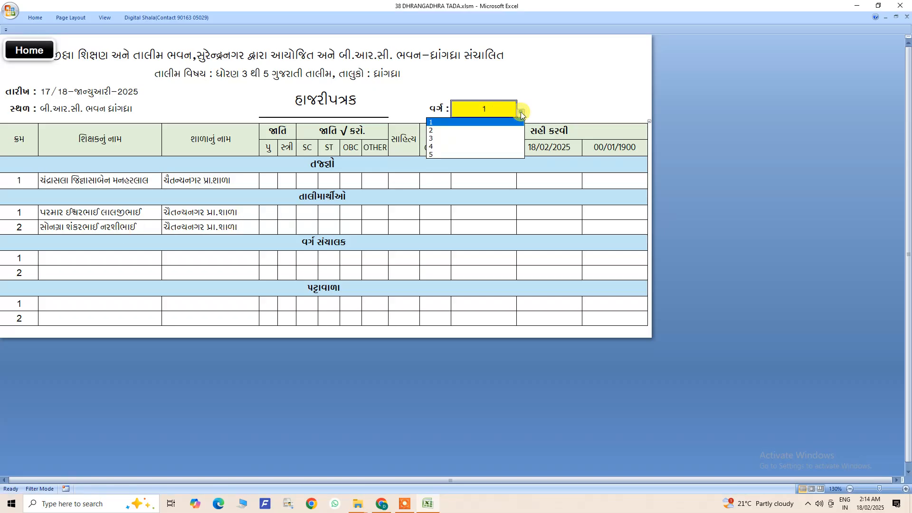
{"action": "left_click", "coordinate": [452, 130]}
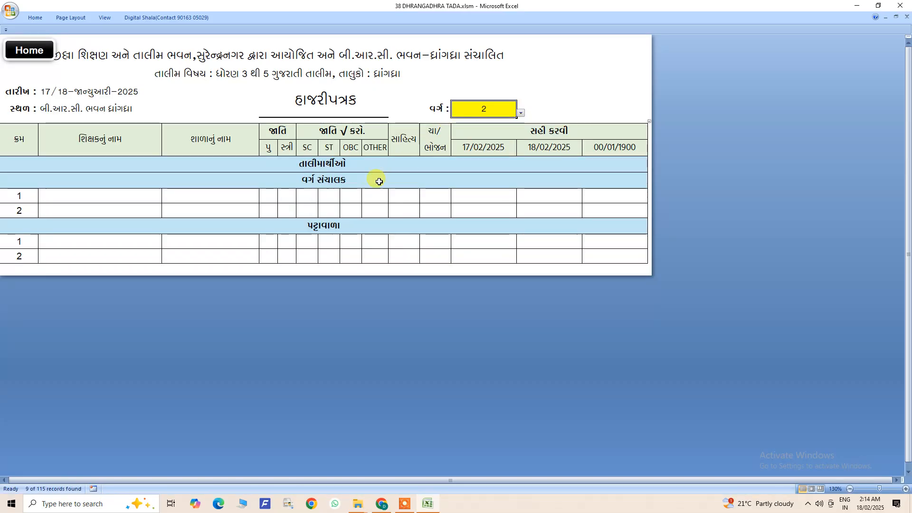
{"action": "left_click", "coordinate": [520, 113]}
{"action": "left_click", "coordinate": [463, 121]}
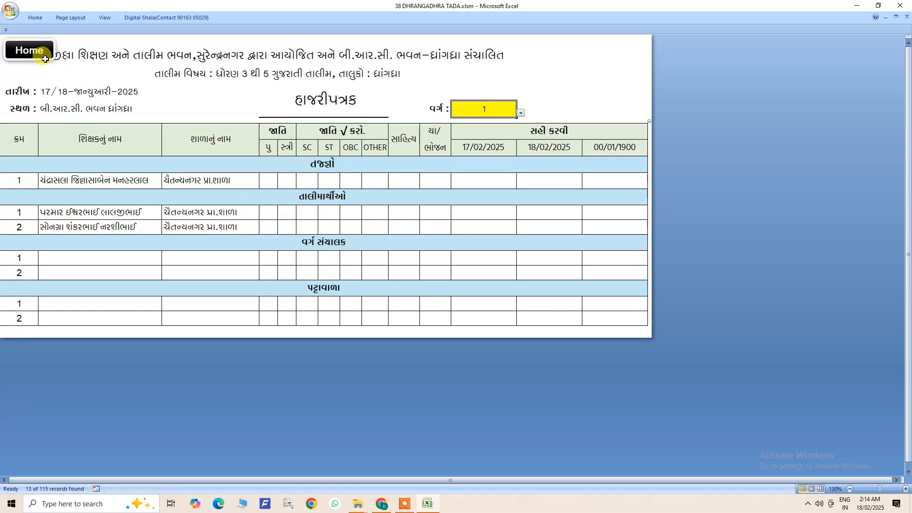
Inspect the blank name rows under the class coordinator and peon headings of the attendance sheet.
{"action": "left_click", "coordinate": [96, 258]}
{"action": "double_click", "coordinate": [95, 273]}
{"action": "left_click", "coordinate": [94, 301]}
{"action": "left_click", "coordinate": [93, 315]}
{"action": "left_click", "coordinate": [126, 257]}
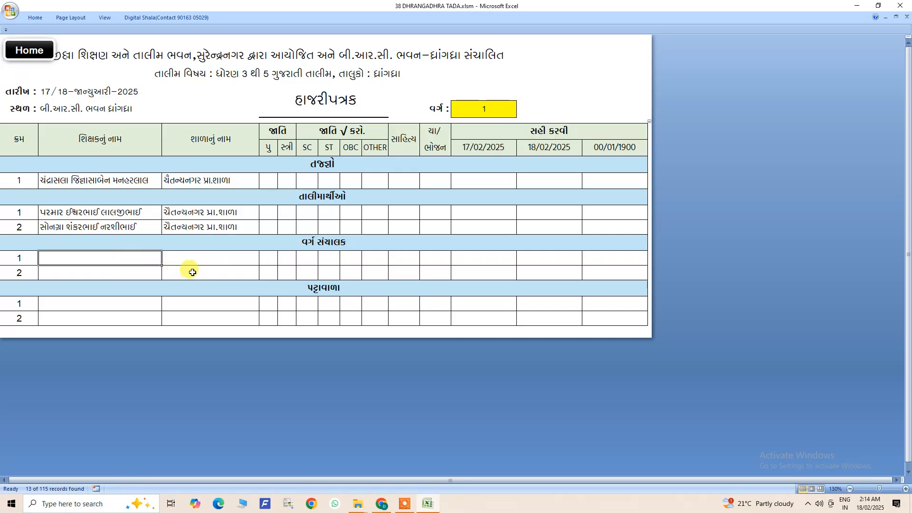
Open the certificate sheet from the home sheet and compare the issue date field with the dates on both certificates.
{"action": "left_click", "coordinate": [41, 57]}
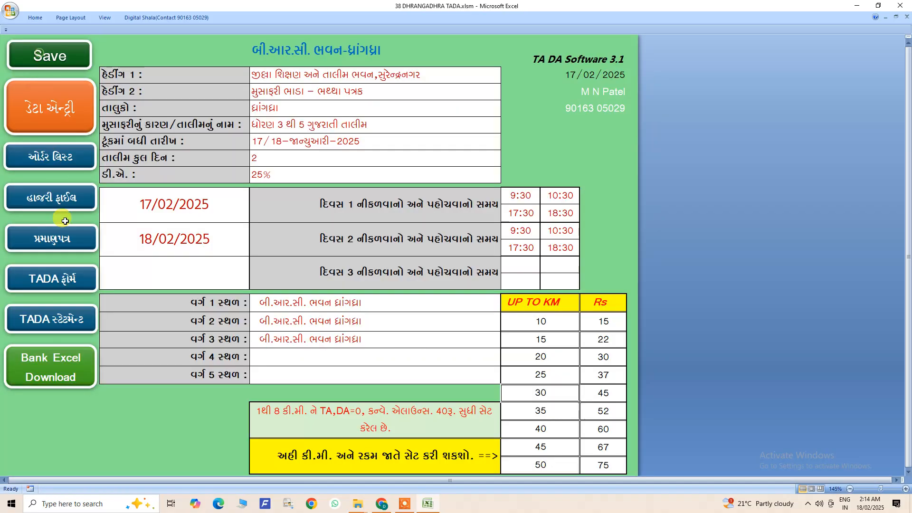
{"action": "left_click", "coordinate": [45, 237]}
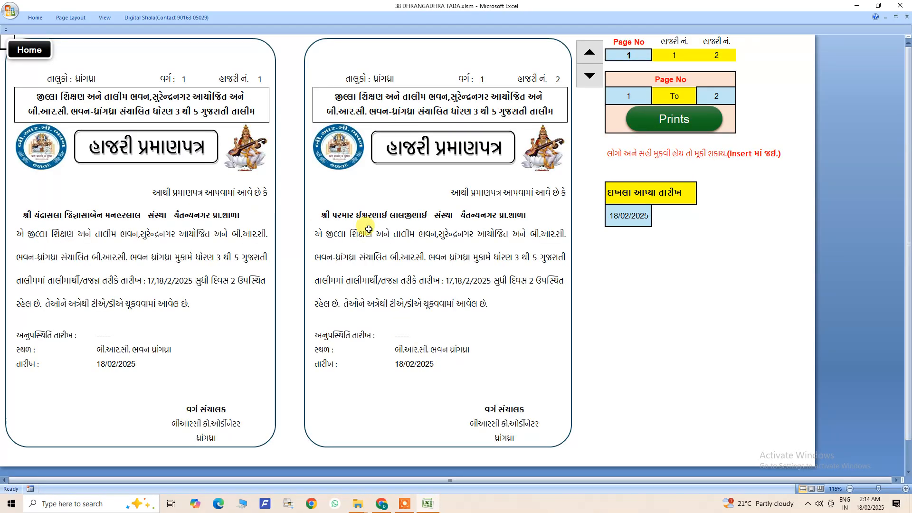
{"action": "double_click", "coordinate": [625, 216]}
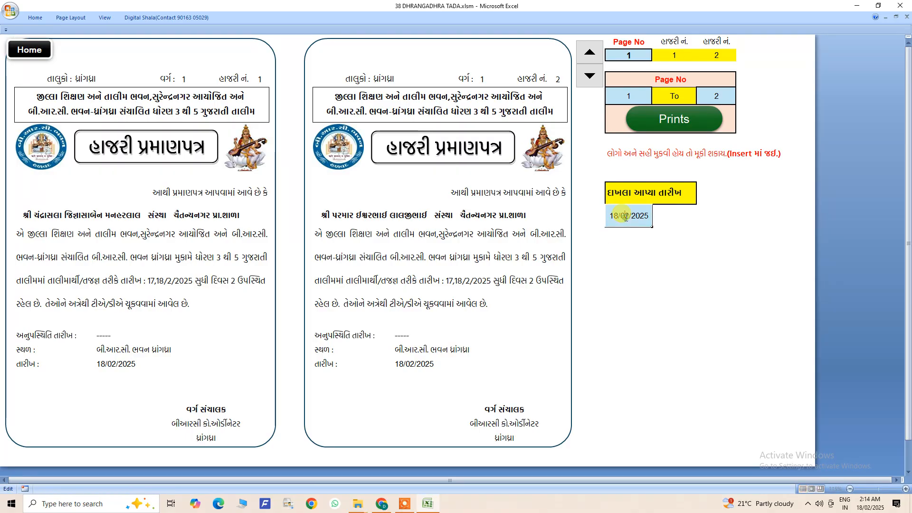
{"action": "left_click", "coordinate": [620, 247]}
{"action": "left_click", "coordinate": [422, 366]}
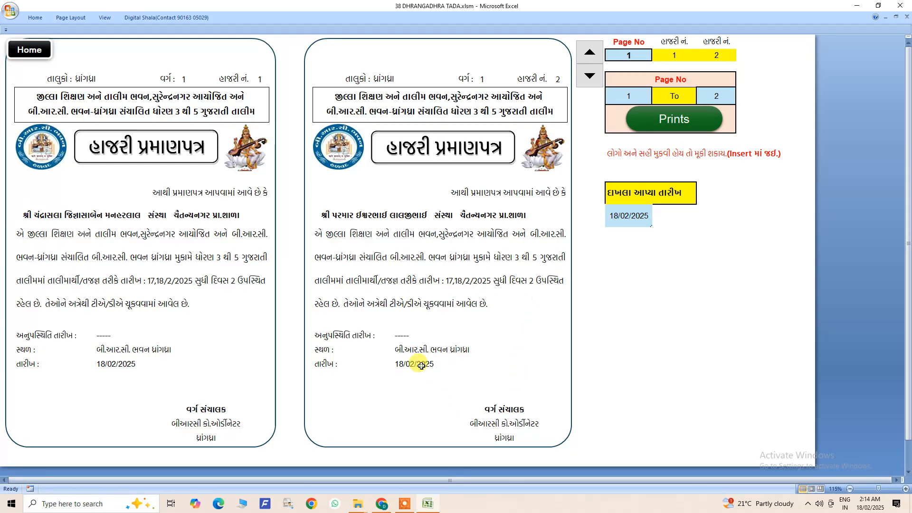
{"action": "left_click", "coordinate": [143, 367]}
Set the certificates' issue date to 19/02/2025, check it on both certificates, and reopen the date for editing.
{"action": "left_click", "coordinate": [628, 219]}
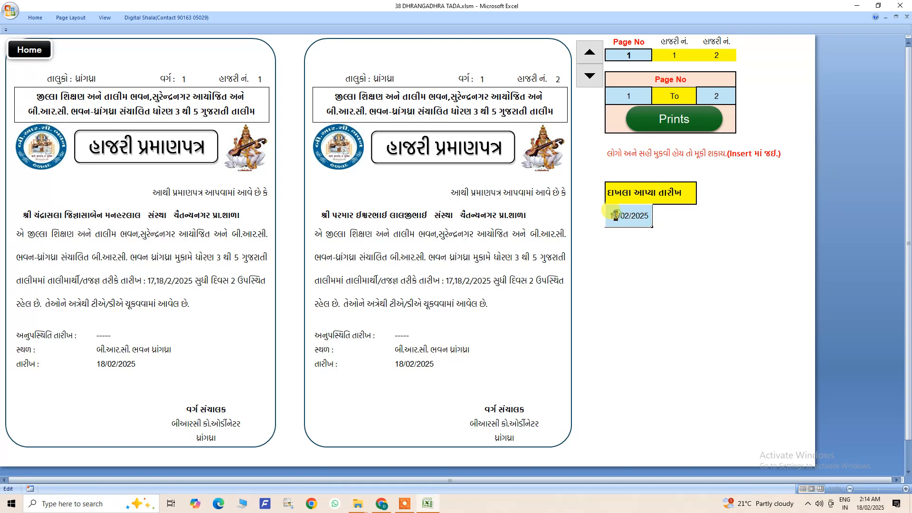
{"action": "type", "text": "9"}
{"action": "key", "text": "Return"}
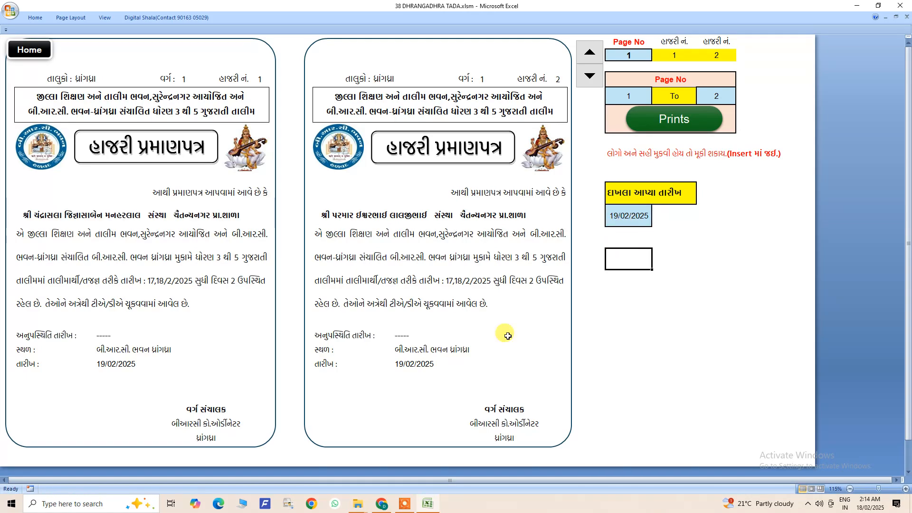
{"action": "left_click", "coordinate": [402, 367]}
{"action": "left_click", "coordinate": [184, 362]}
{"action": "double_click", "coordinate": [633, 222]}
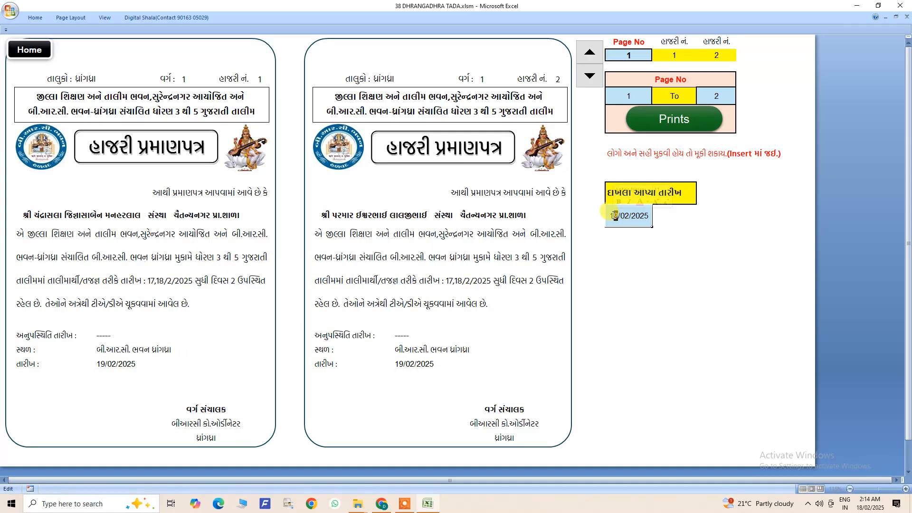
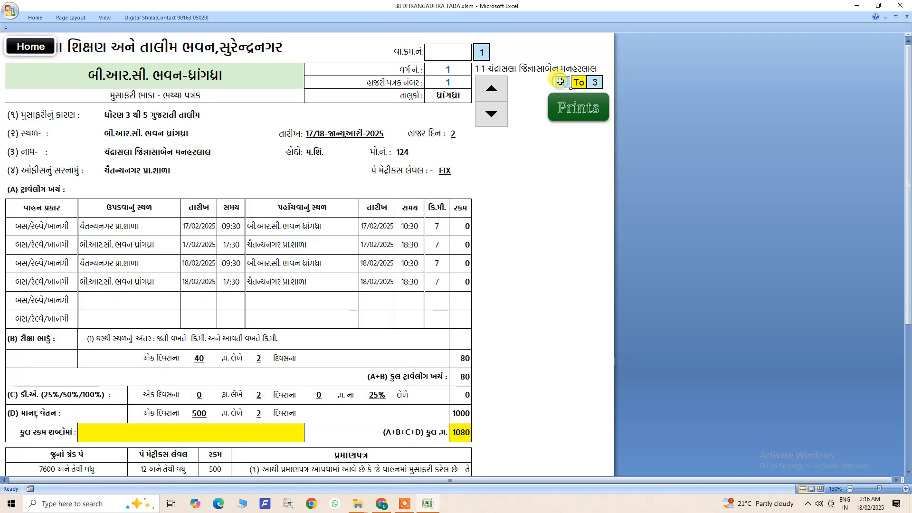
Review the TADA forms from record 1 through record 3 and return to record 1.
{"action": "scroll", "coordinate": [350, 190], "scroll_direction": "down", "scroll_amount": 5}
{"action": "scroll", "coordinate": [350, 266], "scroll_direction": "up", "scroll_amount": 5}
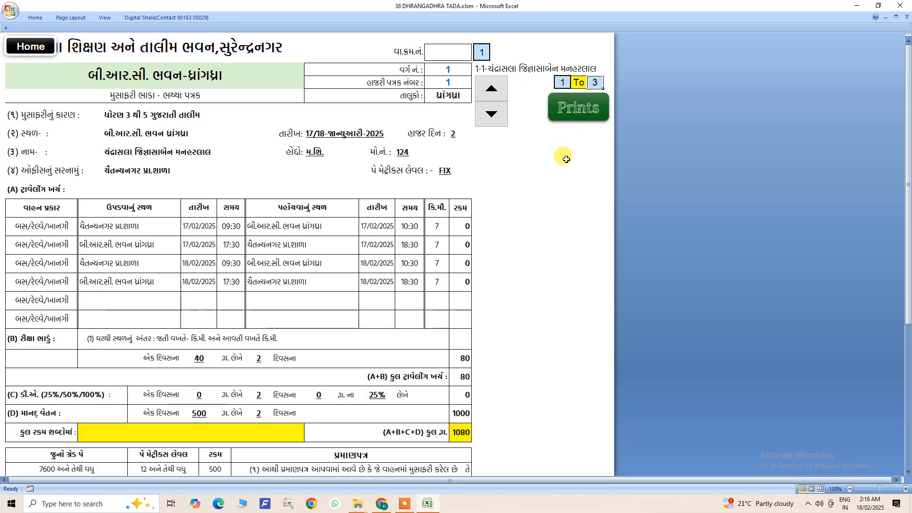
{"action": "left_click", "coordinate": [494, 90]}
{"action": "left_click", "coordinate": [494, 90]}
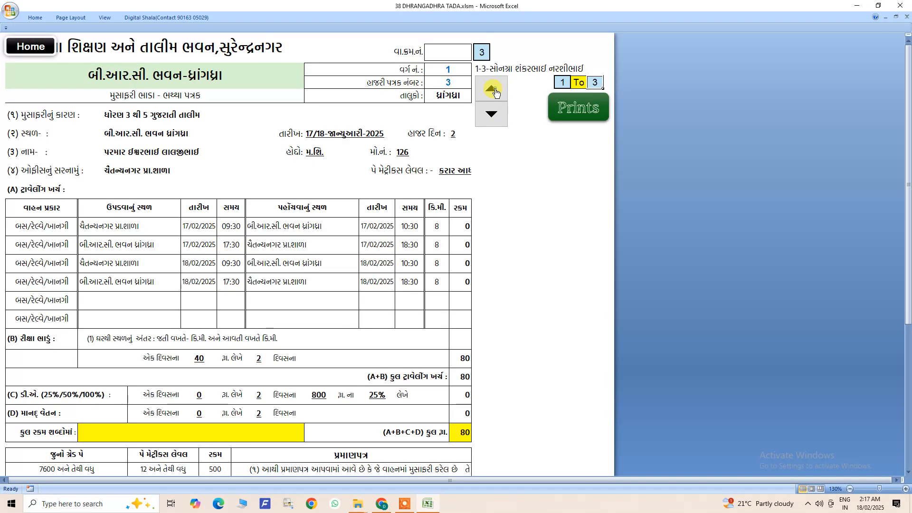
{"action": "scroll", "coordinate": [425, 267], "scroll_direction": "down", "scroll_amount": 2}
{"action": "scroll", "coordinate": [455, 190], "scroll_direction": "up", "scroll_amount": 2}
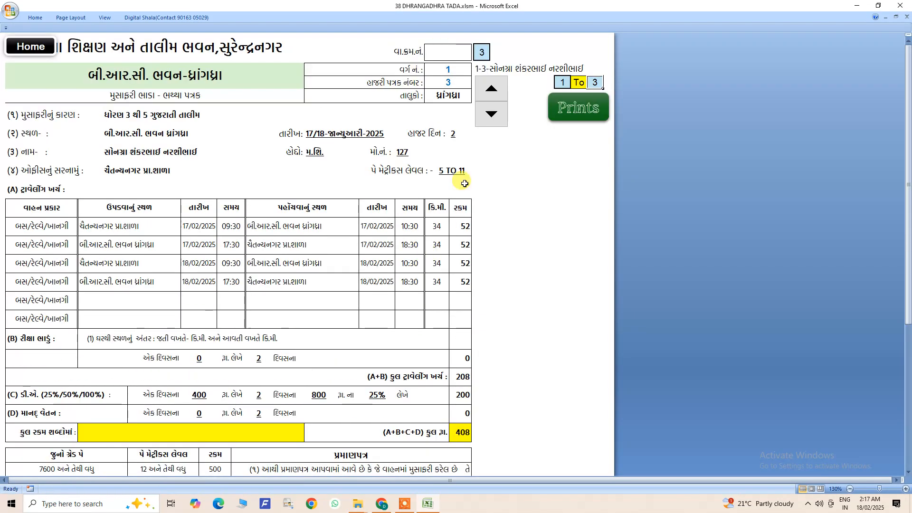
{"action": "left_click", "coordinate": [494, 90]}
{"action": "left_click", "coordinate": [490, 114]}
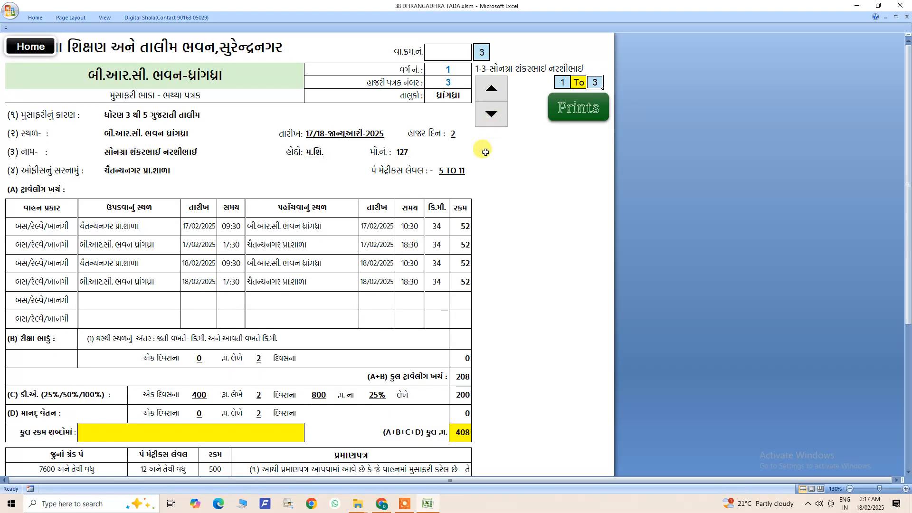
{"action": "left_click", "coordinate": [487, 114]}
{"action": "left_click", "coordinate": [486, 114]}
Examine the payer, payee and principal signature areas and the PAID & CANCELLED block on the record 1 form.
{"action": "scroll", "coordinate": [397, 298], "scroll_direction": "down", "scroll_amount": 6}
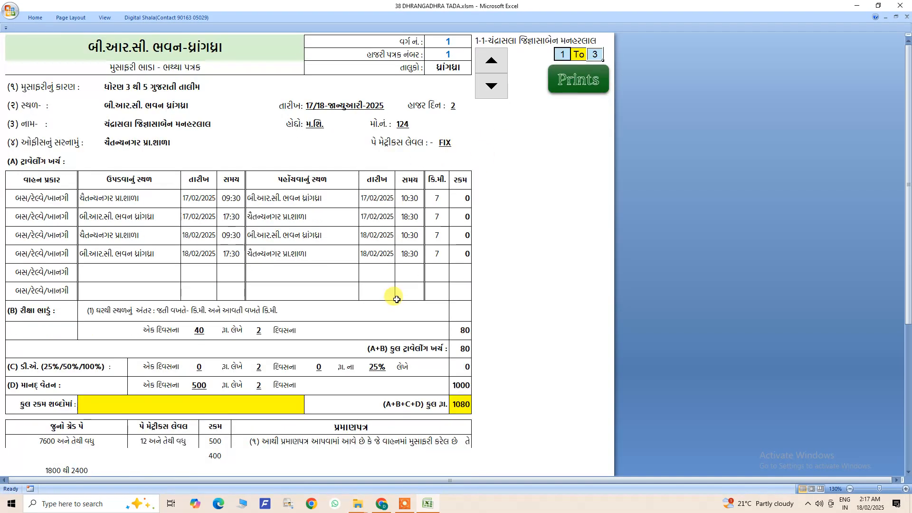
{"action": "scroll", "coordinate": [397, 299], "scroll_direction": "down", "scroll_amount": 1}
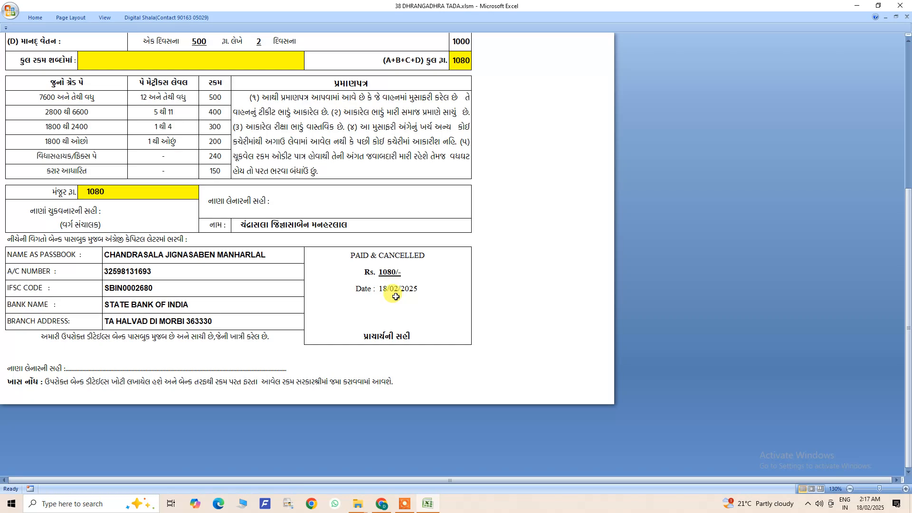
{"action": "double_click", "coordinate": [384, 336]}
{"action": "mouse_move", "coordinate": [411, 336]}
{"action": "left_mouse_down"}
{"action": "mouse_move", "coordinate": [359, 325]}
{"action": "mouse_move", "coordinate": [339, 351]}
{"action": "left_mouse_up"}
{"action": "double_click", "coordinate": [75, 210]}
{"action": "left_click", "coordinate": [223, 204]}
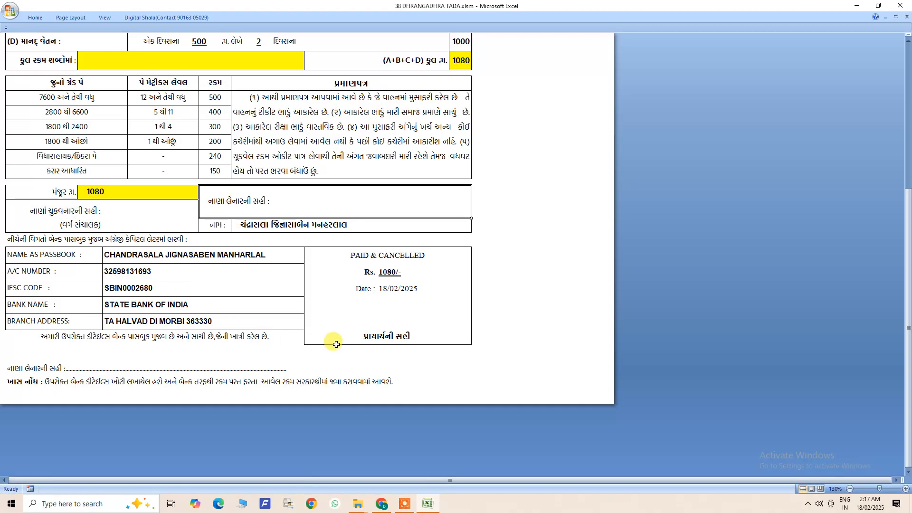
{"action": "left_click", "coordinate": [355, 341]}
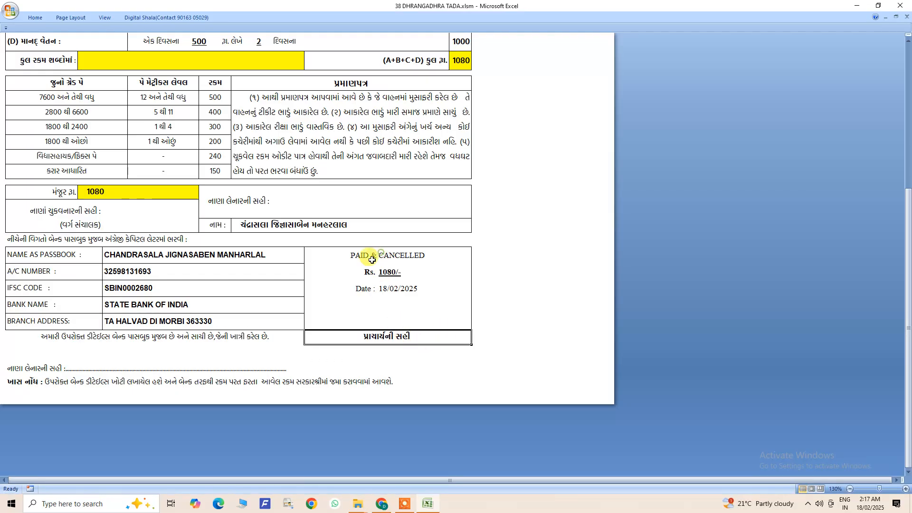
{"action": "left_click", "coordinate": [291, 201]}
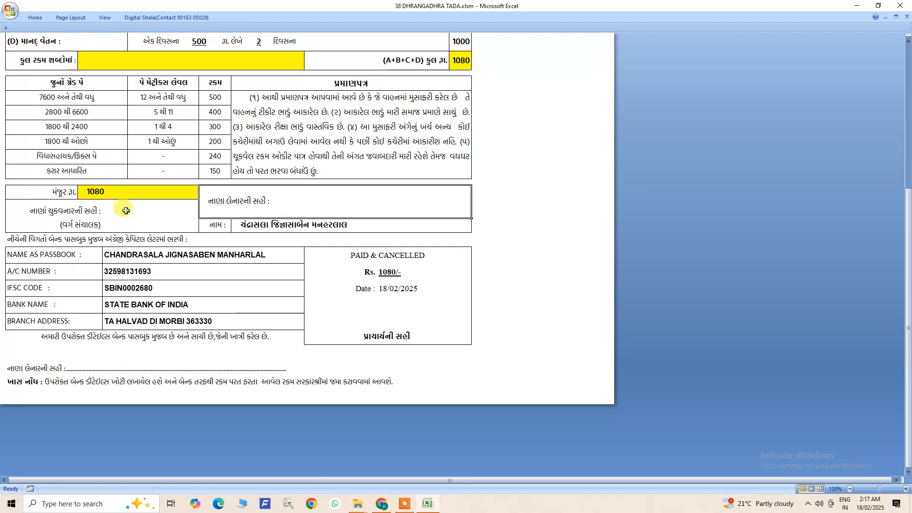
Compare the form's allowance total with its certificate section and check both payee signature places.
{"action": "scroll", "coordinate": [381, 316], "scroll_direction": "up", "scroll_amount": 1}
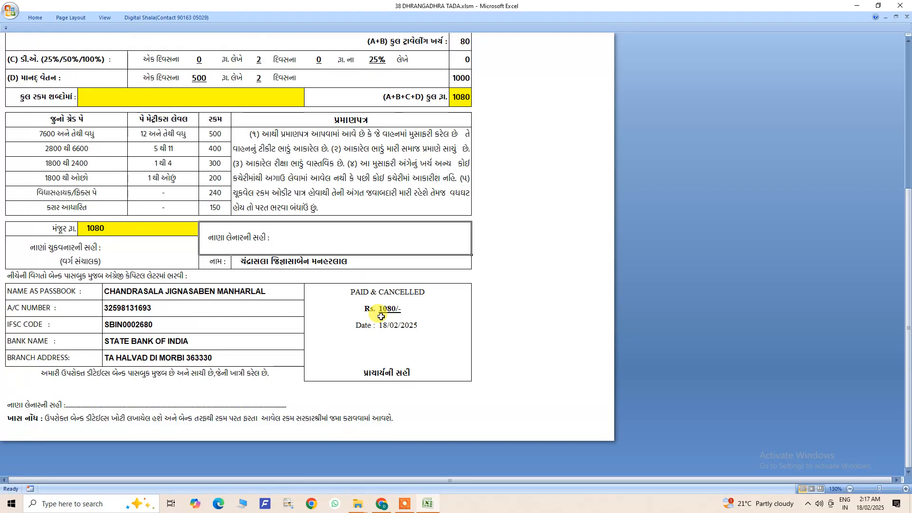
{"action": "scroll", "coordinate": [492, 285], "scroll_direction": "up", "scroll_amount": 2}
{"action": "scroll", "coordinate": [492, 284], "scroll_direction": "up", "scroll_amount": 1}
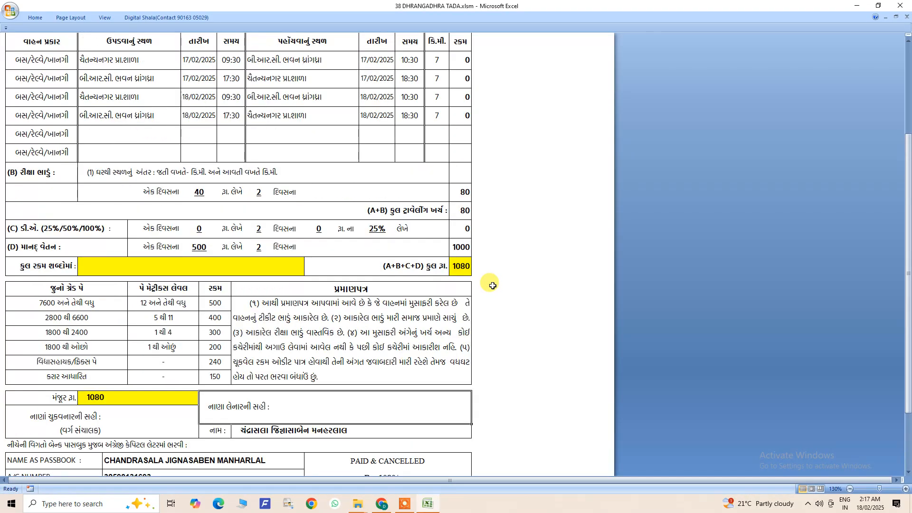
{"action": "scroll", "coordinate": [407, 336], "scroll_direction": "down", "scroll_amount": 2}
{"action": "double_click", "coordinate": [298, 298]}
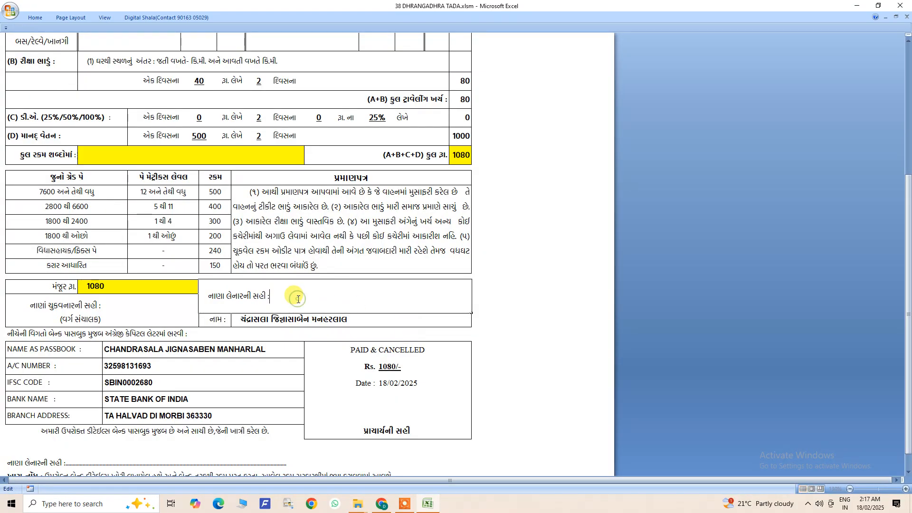
{"action": "key", "text": "Escape"}
{"action": "scroll", "coordinate": [296, 297], "scroll_direction": "down", "scroll_amount": 3}
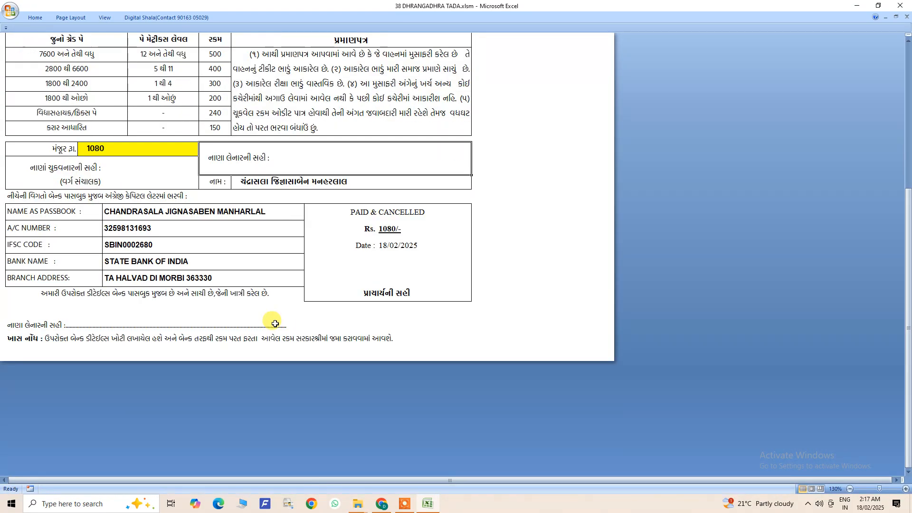
{"action": "scroll", "coordinate": [255, 326], "scroll_direction": "up", "scroll_amount": 6}
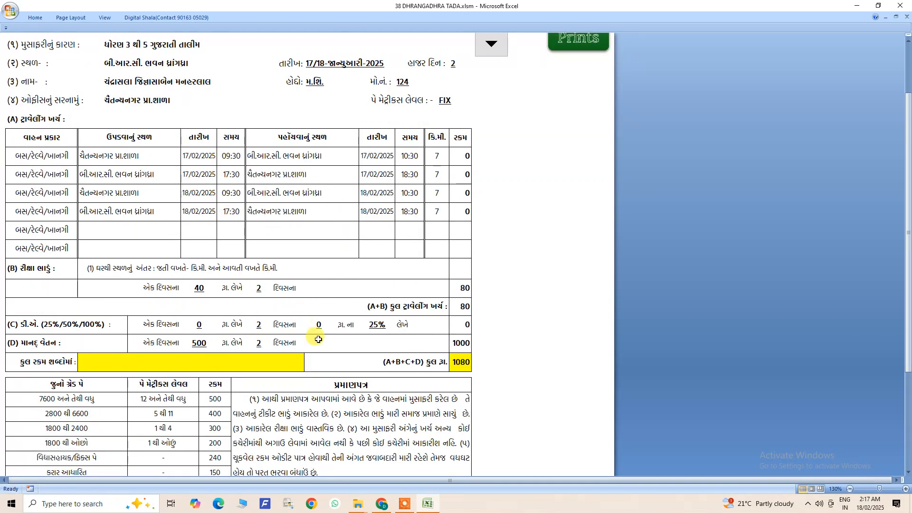
{"action": "scroll", "coordinate": [322, 345], "scroll_direction": "up", "scroll_amount": 1}
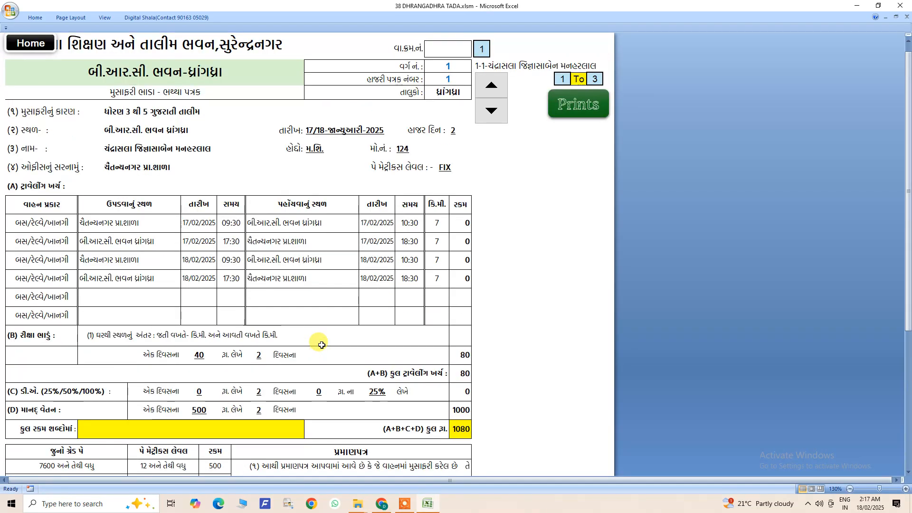
{"action": "scroll", "coordinate": [351, 256], "scroll_direction": "up", "scroll_amount": 1}
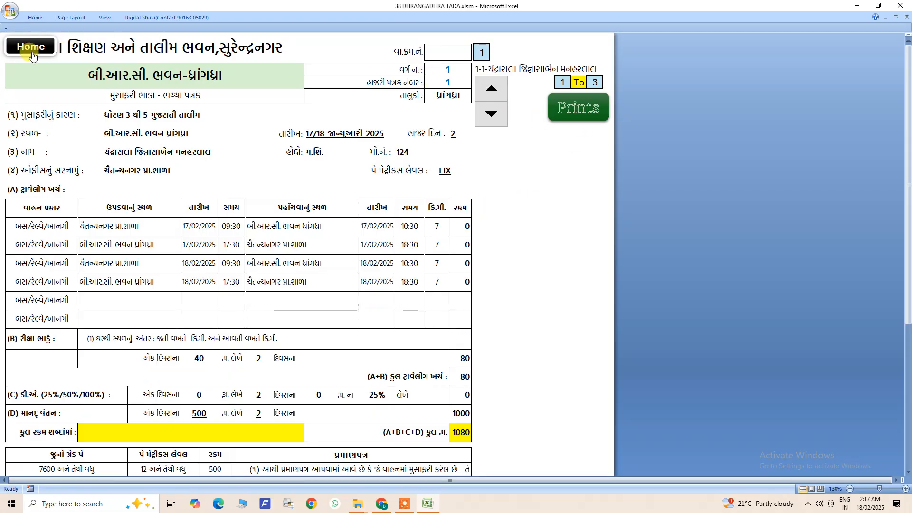
Return to the home sheet and open the TADA statement.
{"action": "left_click", "coordinate": [142, 17]}
{"action": "left_click", "coordinate": [31, 94]}
{"action": "left_click", "coordinate": [34, 51]}
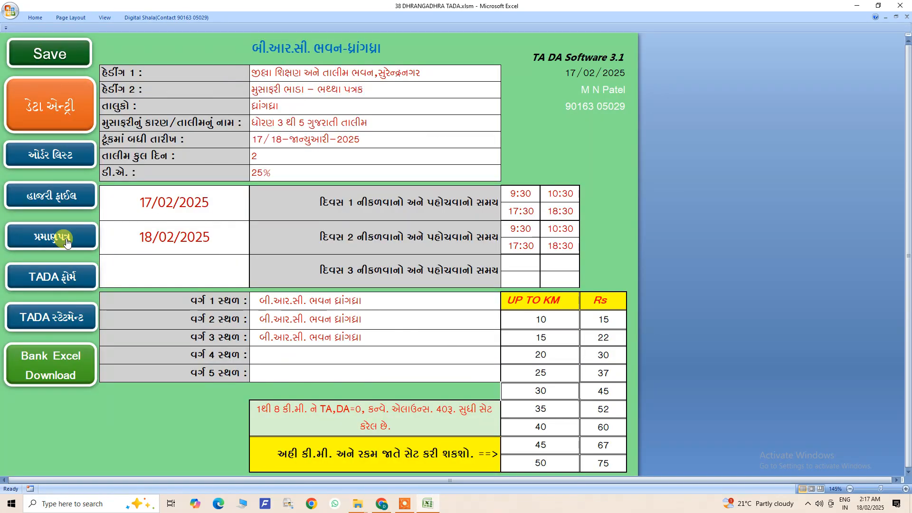
{"action": "left_click", "coordinate": [45, 319]}
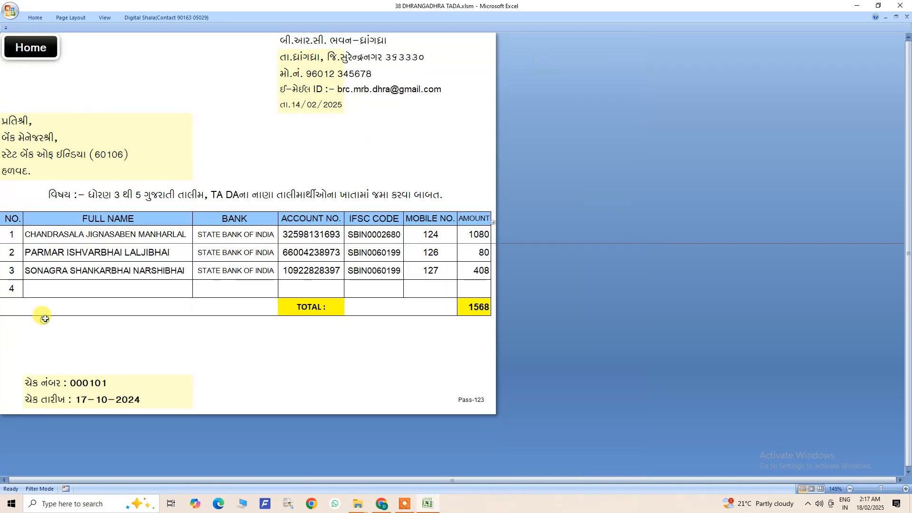
Reopen the TADA statement from the home sheet and check the bank manager's address block, letter date and payment table.
{"action": "left_click", "coordinate": [41, 53]}
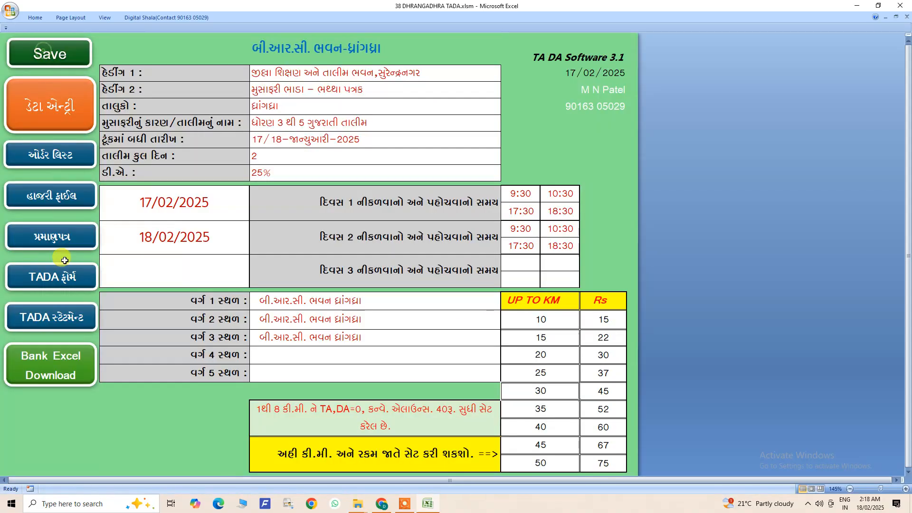
{"action": "left_click", "coordinate": [57, 309]}
{"action": "left_click", "coordinate": [128, 152]}
{"action": "left_click", "coordinate": [323, 110]}
{"action": "left_click", "coordinate": [398, 305]}
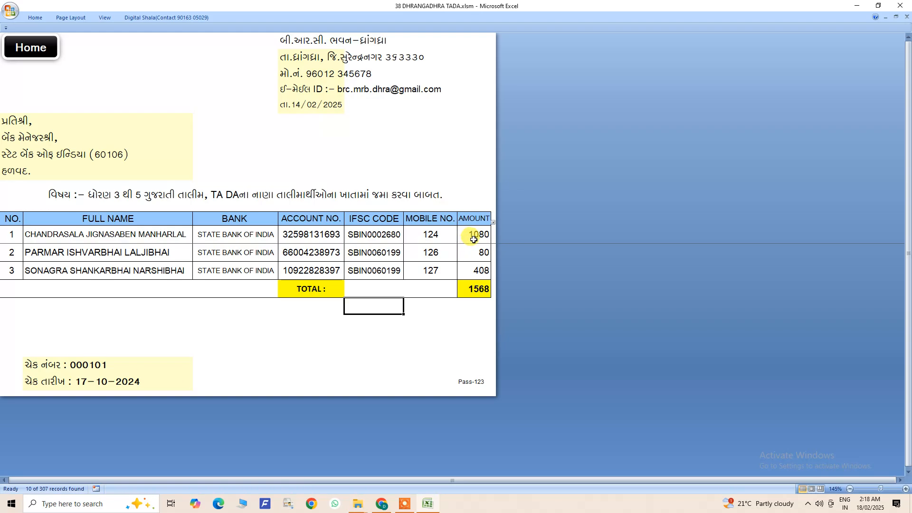
Open the TADA form from the home sheet and check record 1's total amount.
{"action": "left_click", "coordinate": [33, 48]}
{"action": "left_click", "coordinate": [64, 268]}
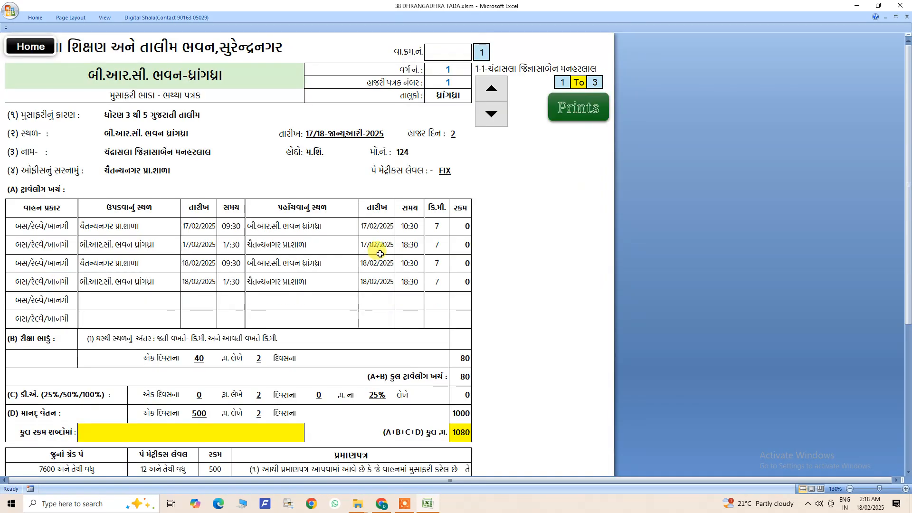
{"action": "scroll", "coordinate": [480, 327], "scroll_direction": "down", "scroll_amount": 1}
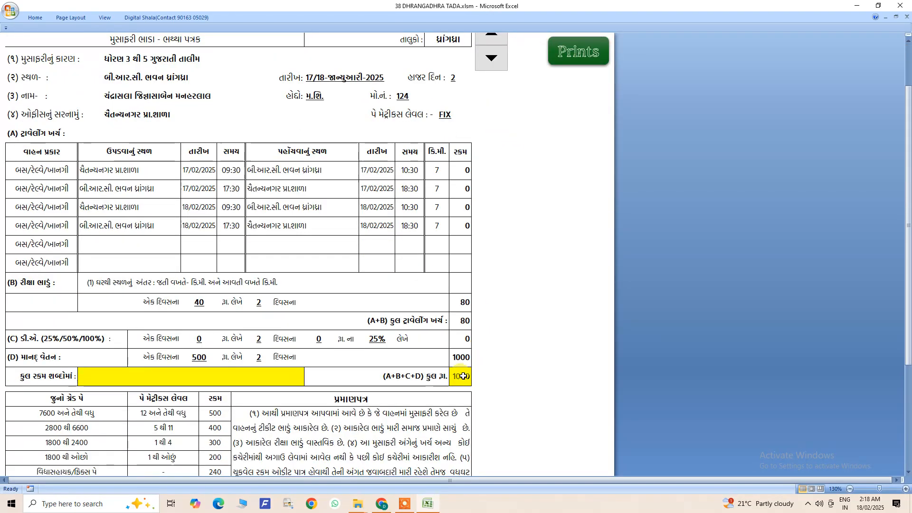
{"action": "scroll", "coordinate": [463, 375], "scroll_direction": "down", "scroll_amount": 5}
{"action": "scroll", "coordinate": [402, 339], "scroll_direction": "up", "scroll_amount": 10}
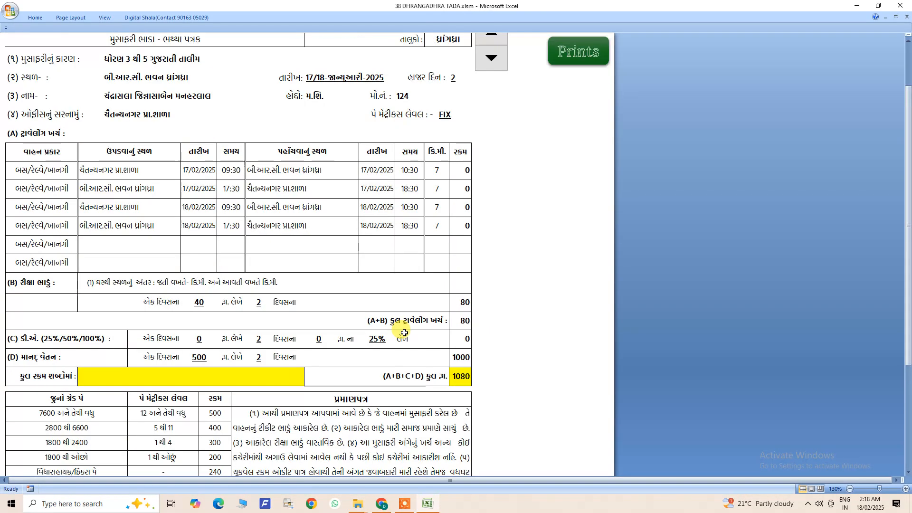
Check the total amounts on the TADA forms of records 2 and 3.
{"action": "left_click", "coordinate": [491, 87]}
{"action": "scroll", "coordinate": [465, 349], "scroll_direction": "down", "scroll_amount": 1}
{"action": "scroll", "coordinate": [465, 349], "scroll_direction": "down", "scroll_amount": 1}
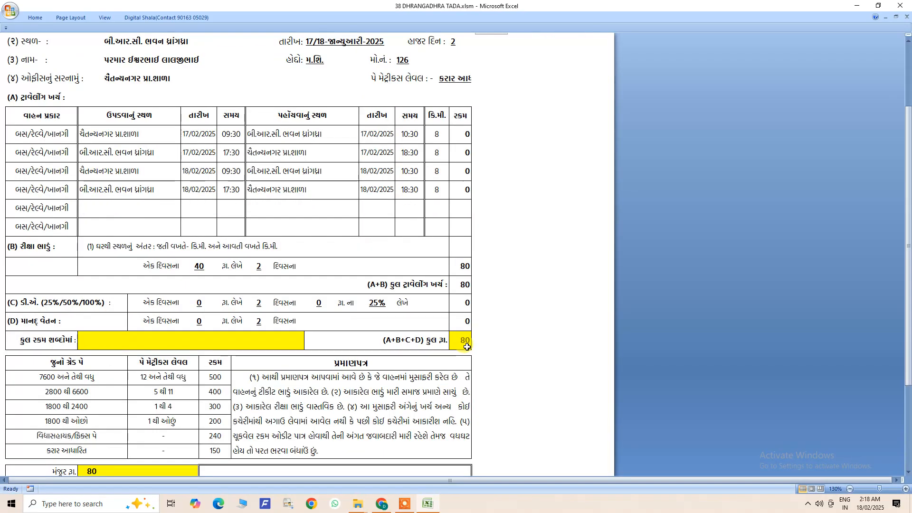
{"action": "scroll", "coordinate": [468, 333], "scroll_direction": "up", "scroll_amount": 2}
{"action": "left_click", "coordinate": [487, 112]}
{"action": "scroll", "coordinate": [469, 328], "scroll_direction": "down", "scroll_amount": 1}
{"action": "scroll", "coordinate": [469, 327], "scroll_direction": "down", "scroll_amount": 1}
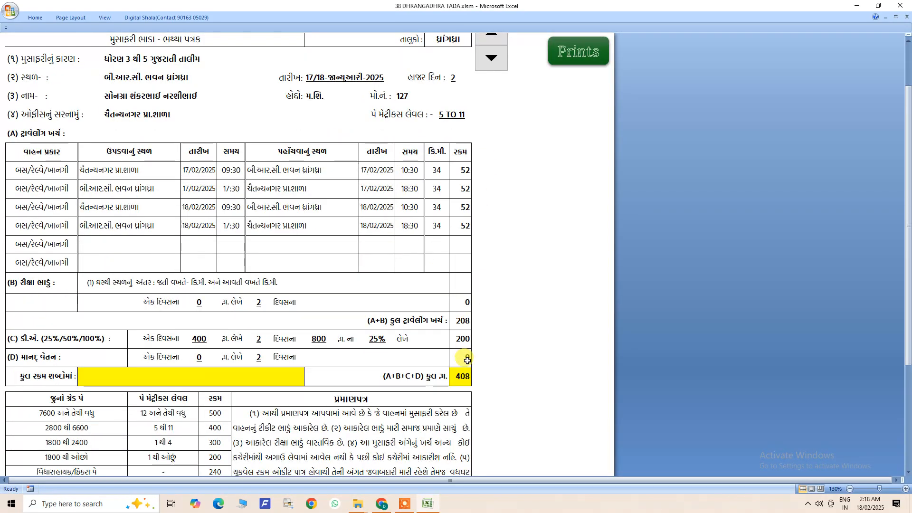
{"action": "scroll", "coordinate": [60, 60], "scroll_direction": "up", "scroll_amount": 2}
Open the TADA statement from the home sheet and check its payment total, cheque number and cheque date lines.
{"action": "left_click", "coordinate": [32, 44]}
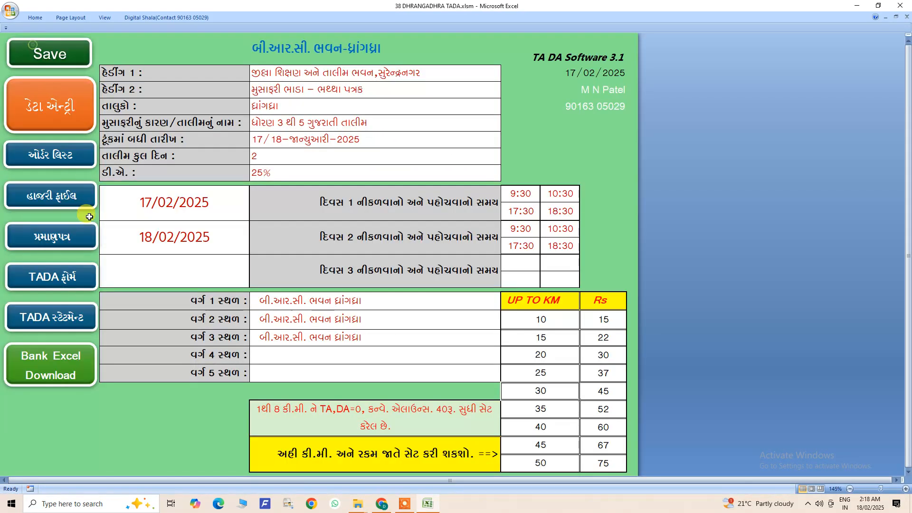
{"action": "left_click", "coordinate": [43, 324]}
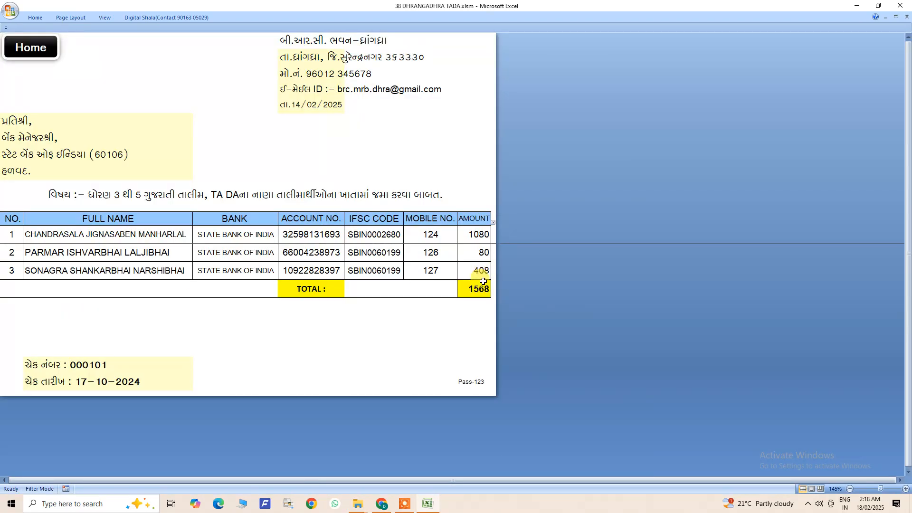
{"action": "left_click", "coordinate": [122, 365]}
{"action": "double_click", "coordinate": [128, 383]}
{"action": "left_click", "coordinate": [145, 364]}
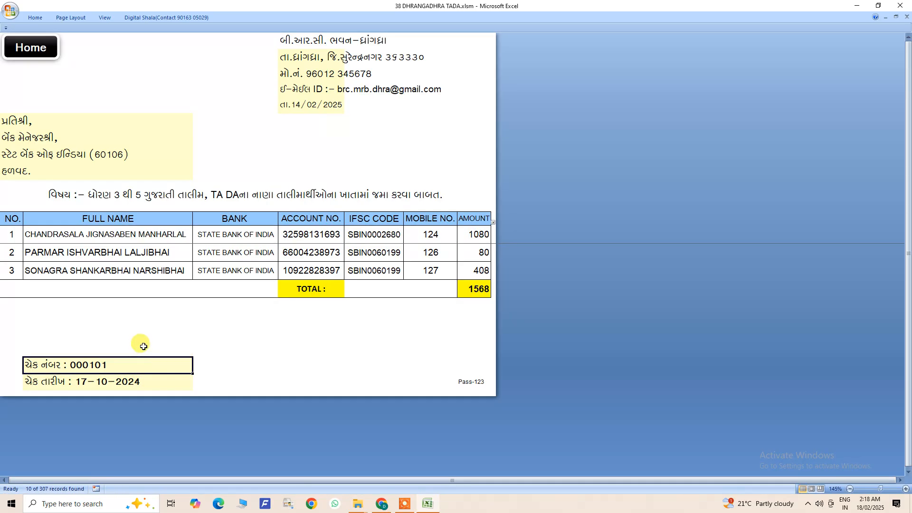
Return to the home sheet, check the workbook's New folder in File Explorer and switch back to Excel.
{"action": "left_click", "coordinate": [47, 55]}
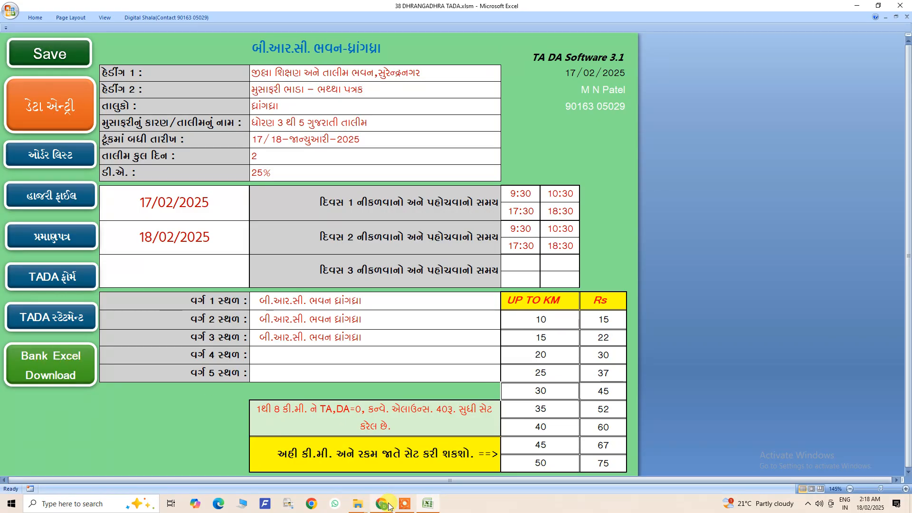
{"action": "mouse_move", "coordinate": [355, 505]}
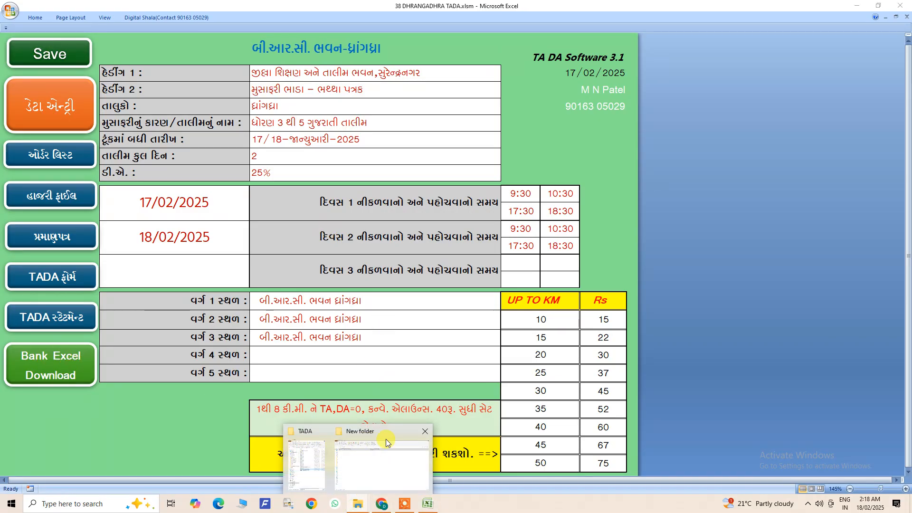
{"action": "left_click", "coordinate": [363, 459]}
{"action": "left_click", "coordinate": [105, 137]}
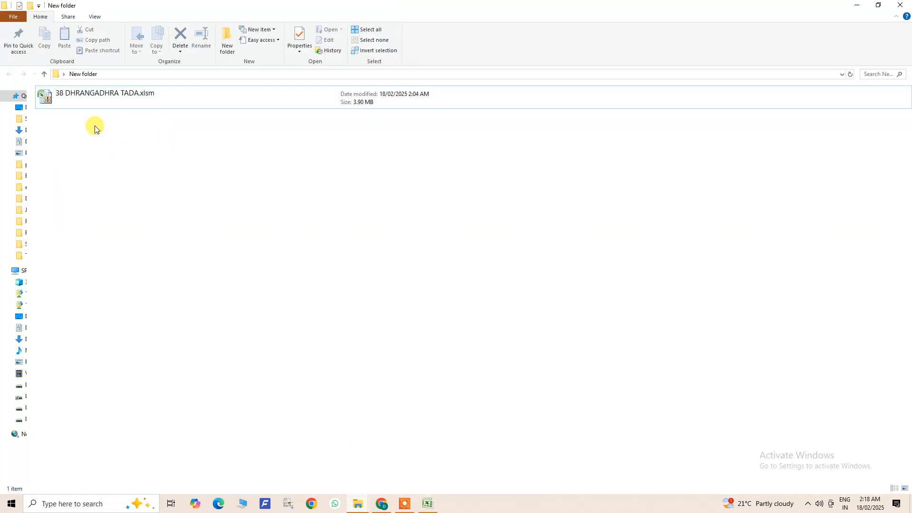
{"action": "left_click", "coordinate": [113, 96]}
{"action": "left_click", "coordinate": [101, 122]}
{"action": "left_click", "coordinate": [427, 496]}
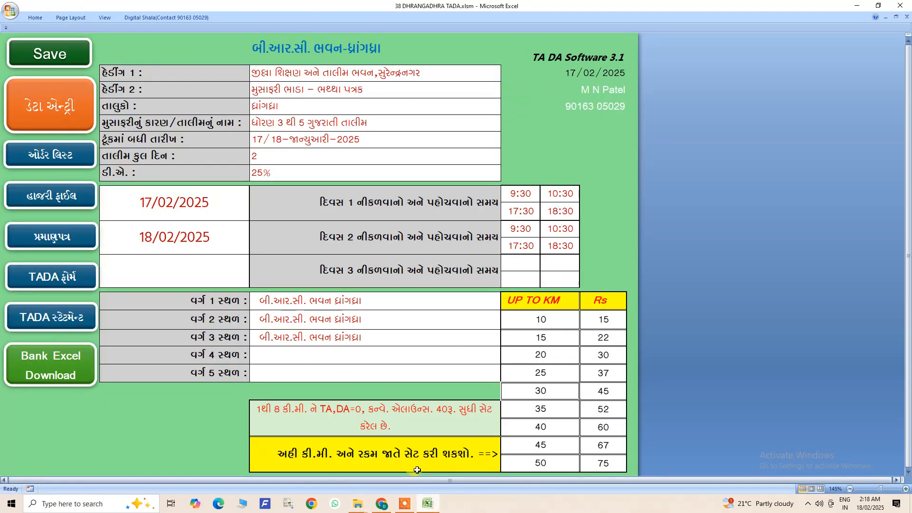
Export the bank payment statement as a separate Excel file with the Bank Excel Download function.
{"action": "left_click", "coordinate": [78, 368]}
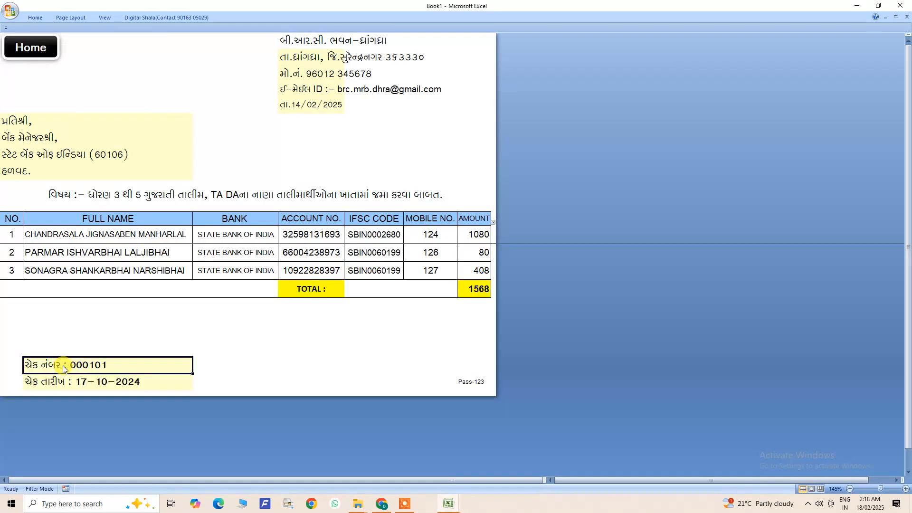
{"action": "left_click", "coordinate": [425, 292]}
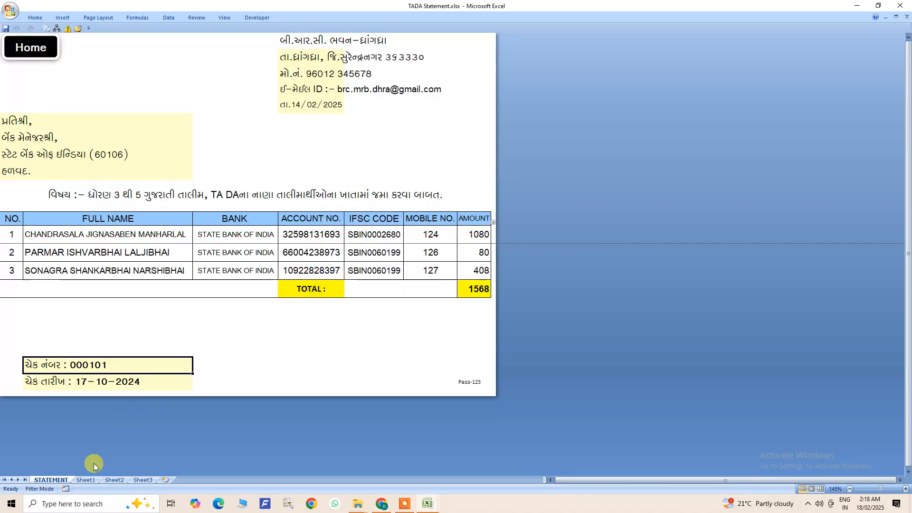
{"action": "left_click", "coordinate": [87, 480]}
{"action": "left_click", "coordinate": [59, 480]}
{"action": "scroll", "coordinate": [256, 295], "scroll_direction": "down", "scroll_amount": 3}
{"action": "scroll", "coordinate": [256, 296], "scroll_direction": "up", "scroll_amount": 2}
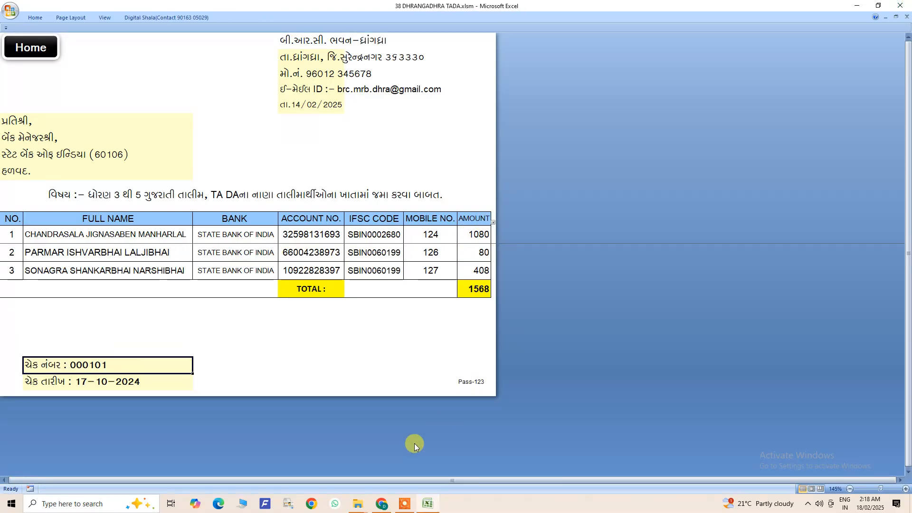
Switch to File Explorer and open the TADA Bank Statement folder to locate TADA Statement.xlsx.
{"action": "left_click", "coordinate": [428, 502]}
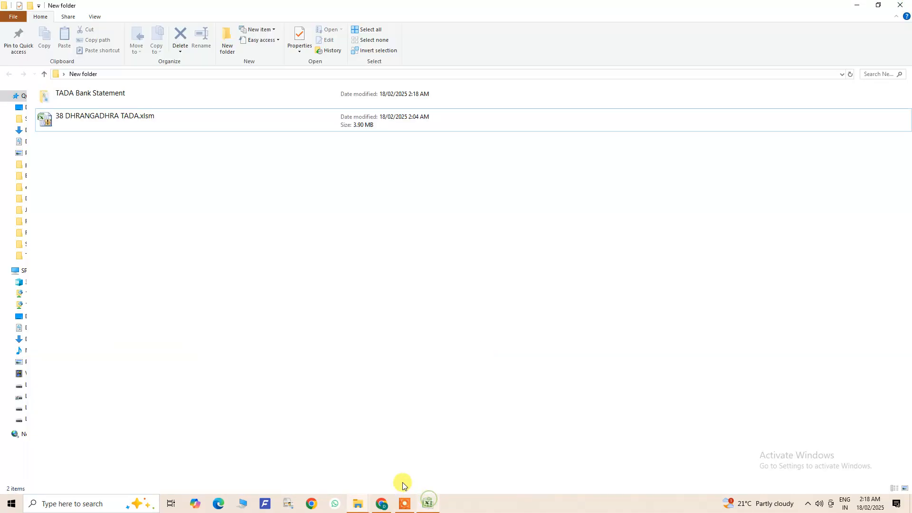
{"action": "left_click", "coordinate": [83, 119]}
{"action": "left_click", "coordinate": [95, 103]}
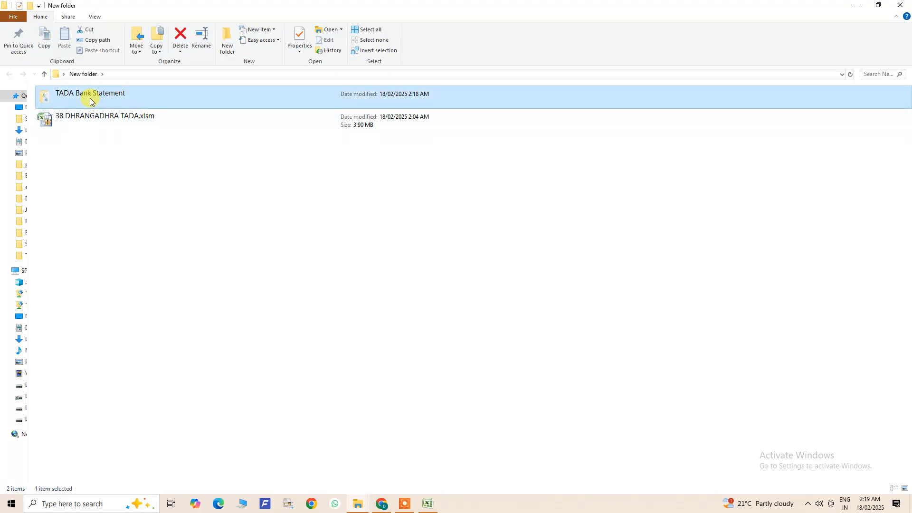
{"action": "double_click", "coordinate": [92, 102]}
{"action": "left_click", "coordinate": [74, 103]}
{"action": "left_click", "coordinate": [88, 78]}
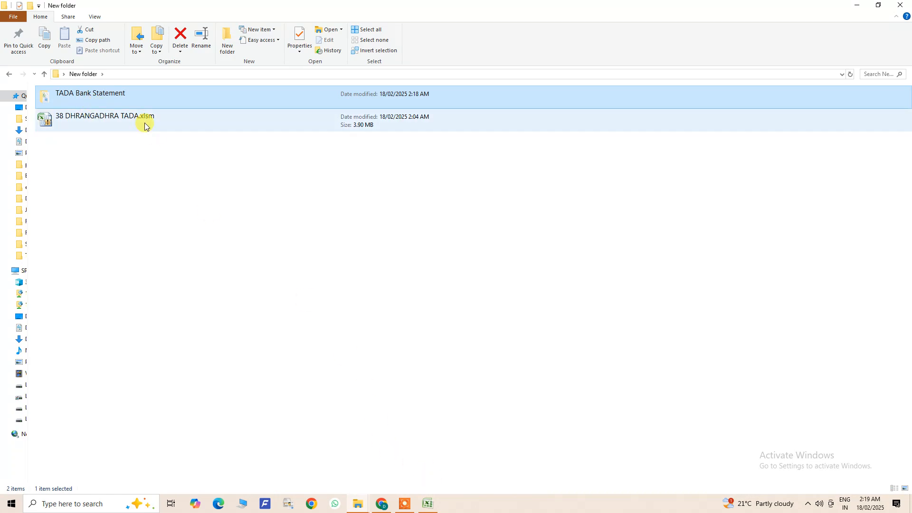
{"action": "double_click", "coordinate": [92, 99]}
{"action": "left_click", "coordinate": [92, 101]}
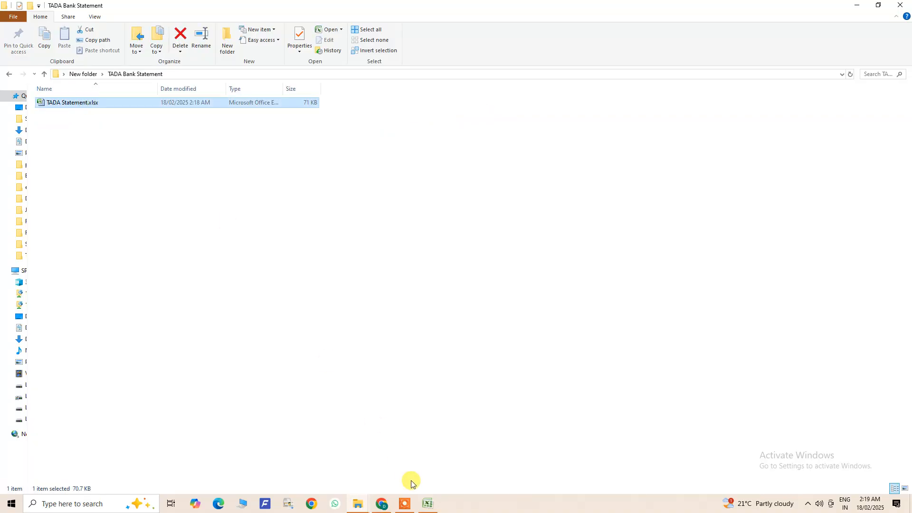
Switch back to the TADA workbook in Excel, return to its home sheet and open the data entry sheet.
{"action": "left_click", "coordinate": [428, 504]}
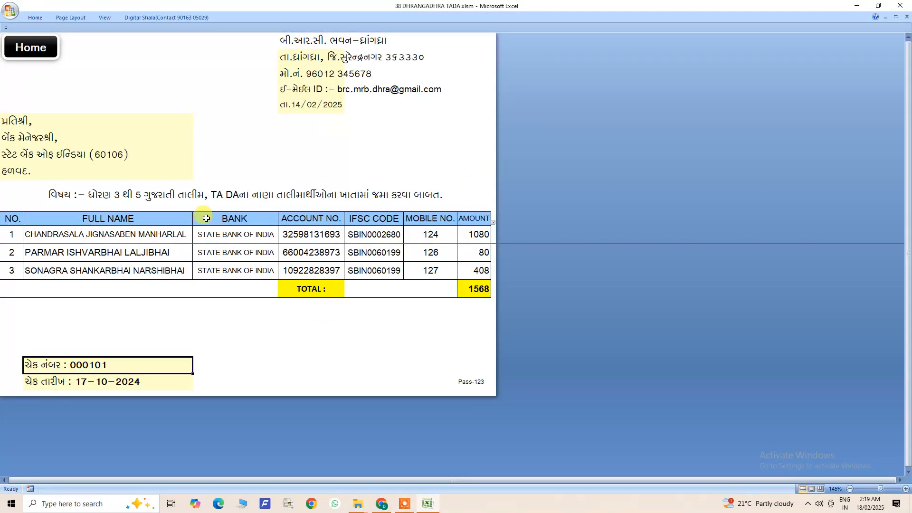
{"action": "left_click", "coordinate": [45, 49]}
{"action": "scroll", "coordinate": [304, 368], "scroll_direction": "down", "scroll_amount": 2}
{"action": "scroll", "coordinate": [302, 367], "scroll_direction": "up", "scroll_amount": 2}
{"action": "left_click", "coordinate": [58, 106]}
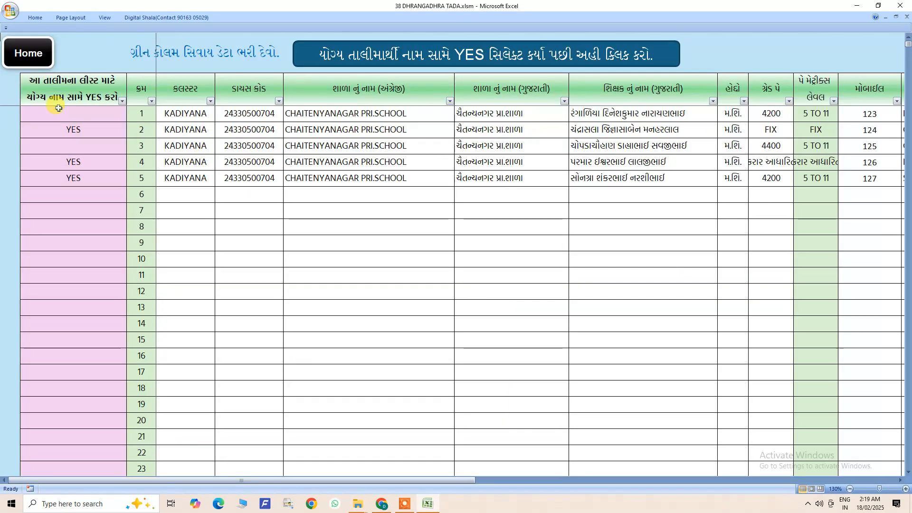
Review the data entry columns from cluster to bank name and the trainees' YES selection cells.
{"action": "left_click_drag", "start_coordinate": [186, 114], "coordinate": [761, 448]}
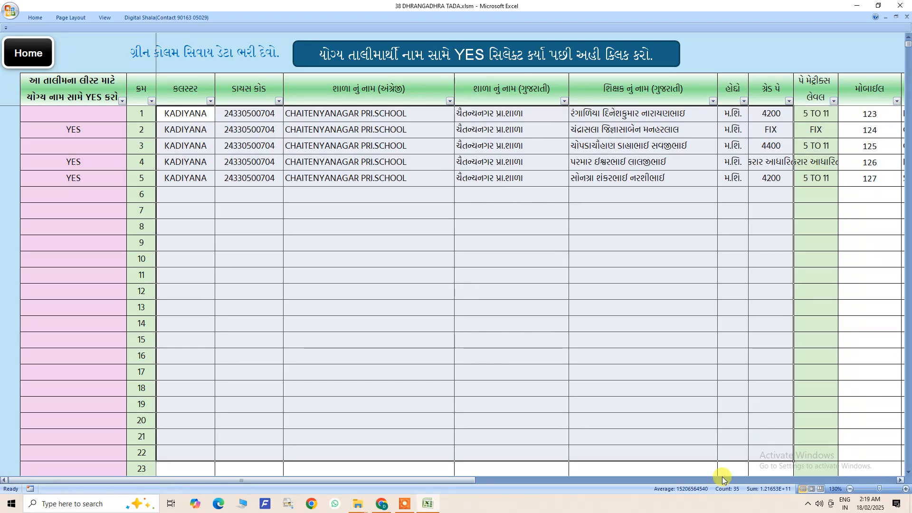
{"action": "left_click_drag", "start_coordinate": [463, 482], "coordinate": [642, 484]}
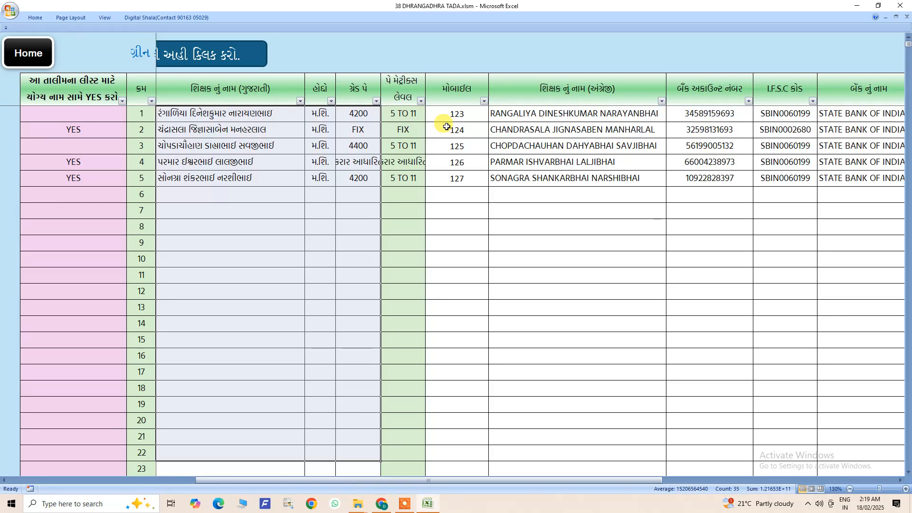
{"action": "left_click_drag", "start_coordinate": [509, 483], "coordinate": [174, 456]}
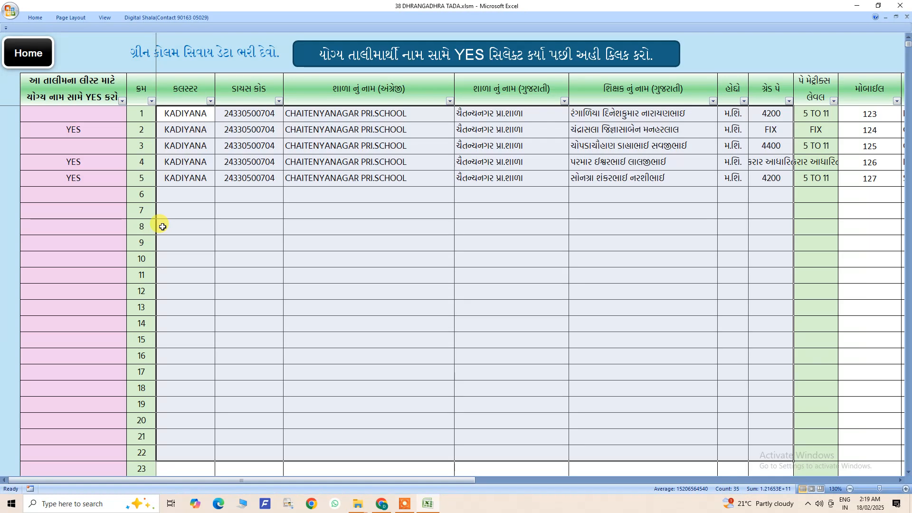
{"action": "left_click", "coordinate": [105, 112]}
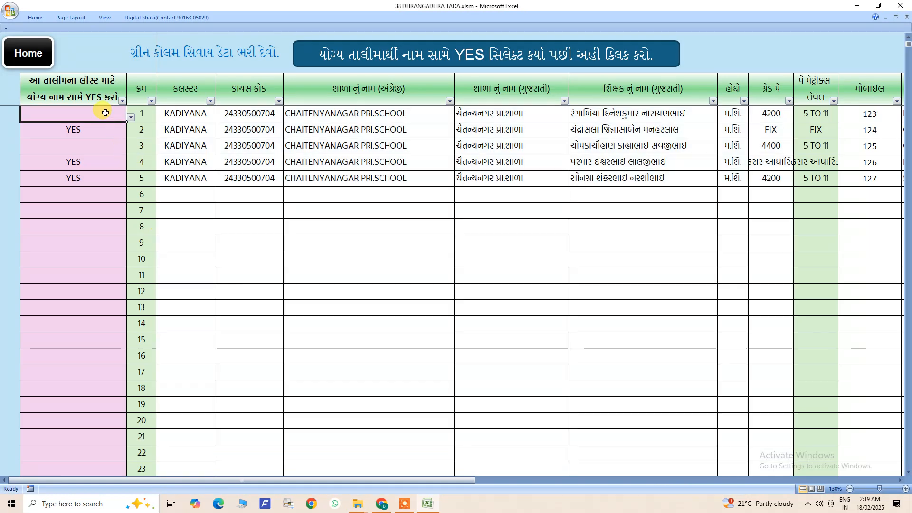
{"action": "left_click", "coordinate": [102, 162]}
{"action": "left_click", "coordinate": [100, 178]}
{"action": "left_click", "coordinate": [103, 196]}
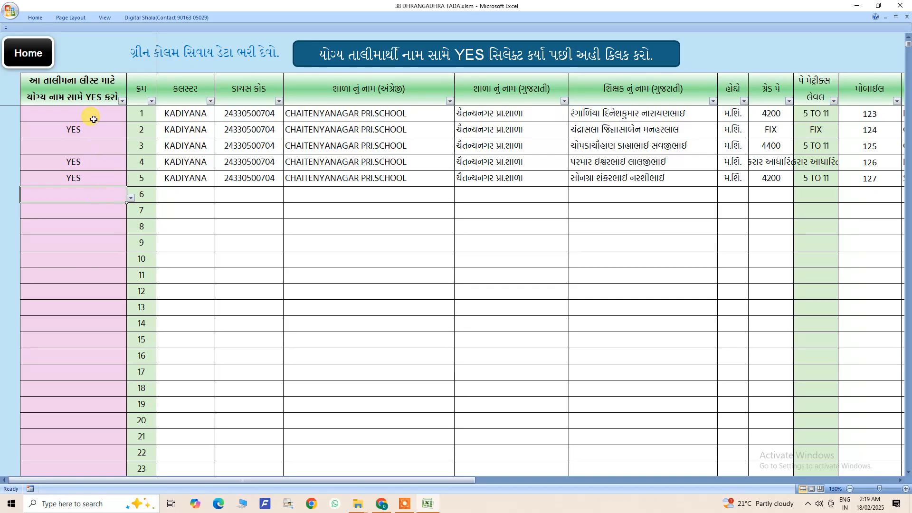
Copy the data entry block from the YES column heading through the Gujarati teacher name column down to row 14.
{"action": "left_click_drag", "start_coordinate": [89, 85], "coordinate": [612, 307]}
{"action": "right_click", "coordinate": [601, 230]}
{"action": "left_click", "coordinate": [618, 250]}
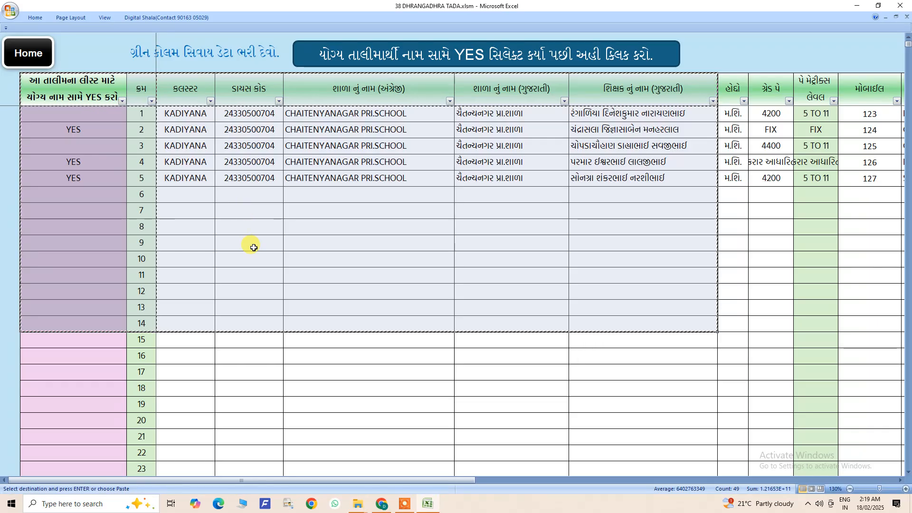
{"action": "left_click", "coordinate": [98, 127]}
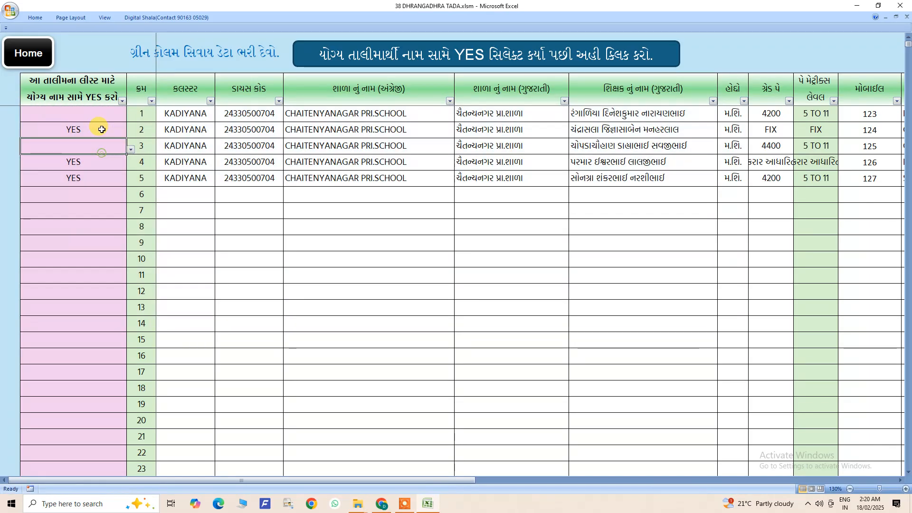
{"action": "left_click", "coordinate": [93, 200]}
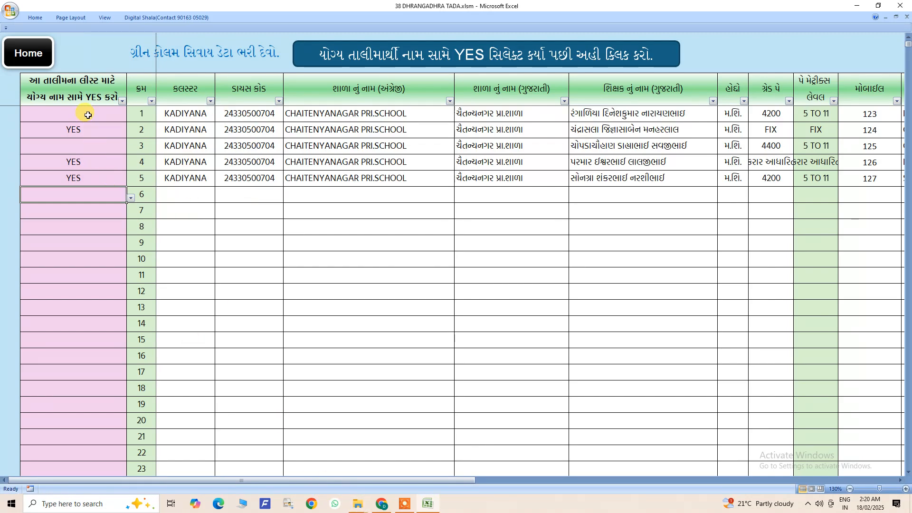
Mark trainee 1 as YES in the training selection column.
{"action": "left_click_drag", "start_coordinate": [87, 112], "coordinate": [87, 432]}
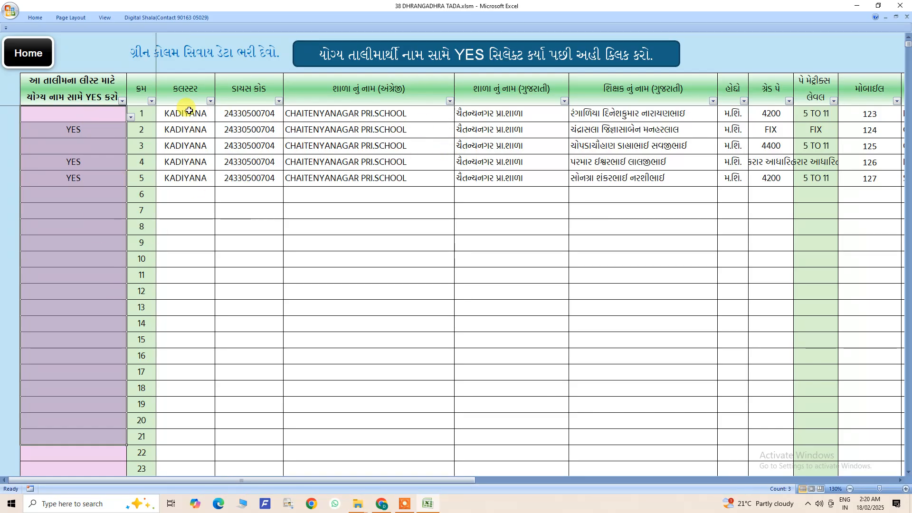
{"action": "right_click", "coordinate": [79, 114]}
{"action": "key", "text": "Return"}
{"action": "left_click", "coordinate": [173, 136]}
{"action": "left_click_drag", "start_coordinate": [92, 90], "coordinate": [657, 359]}
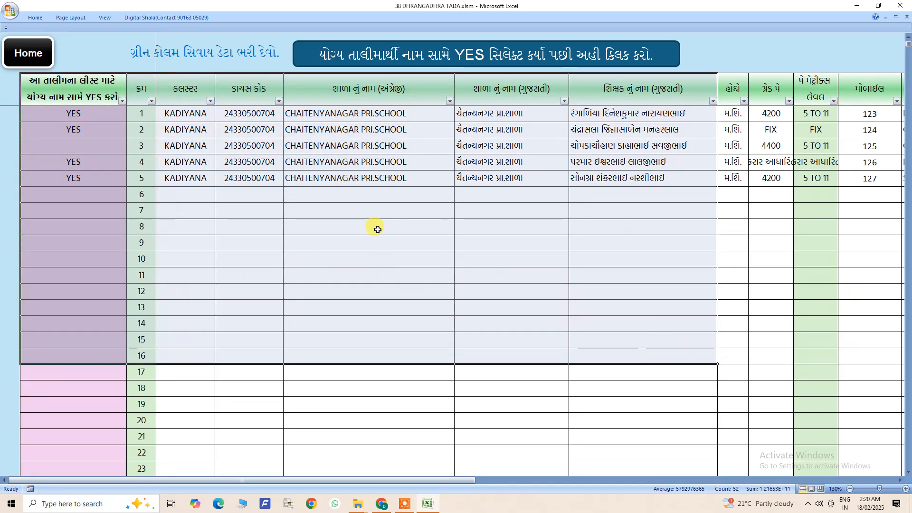
{"action": "left_click", "coordinate": [307, 240]}
Try marking trainee 3 as YES in the selection column, and clear that cell.
{"action": "left_click_drag", "start_coordinate": [92, 109], "coordinate": [100, 323]}
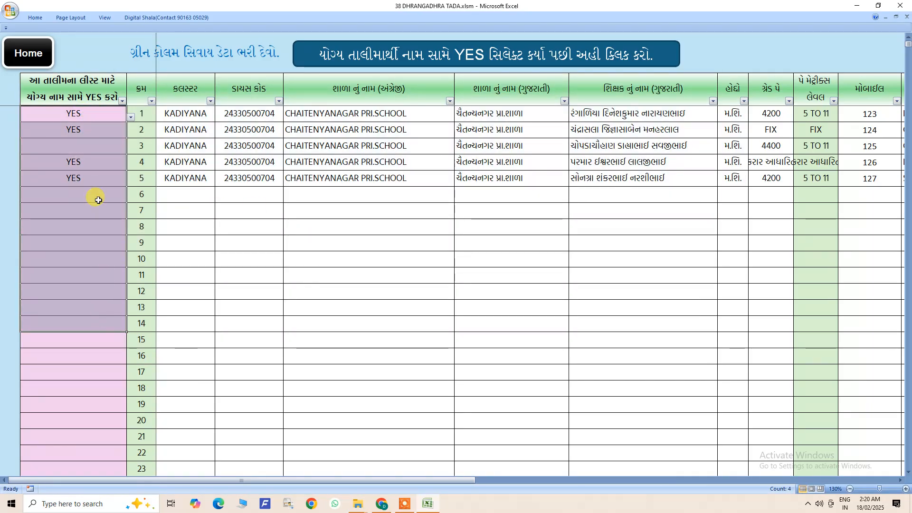
{"action": "key", "text": "alt+Down"}
{"action": "left_click", "coordinate": [86, 145]}
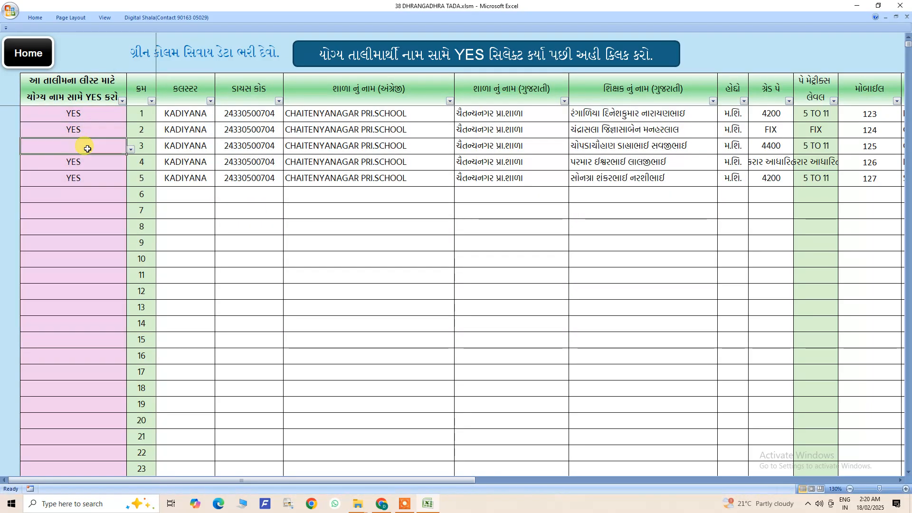
{"action": "left_click", "coordinate": [131, 149]}
{"action": "left_click", "coordinate": [95, 175]}
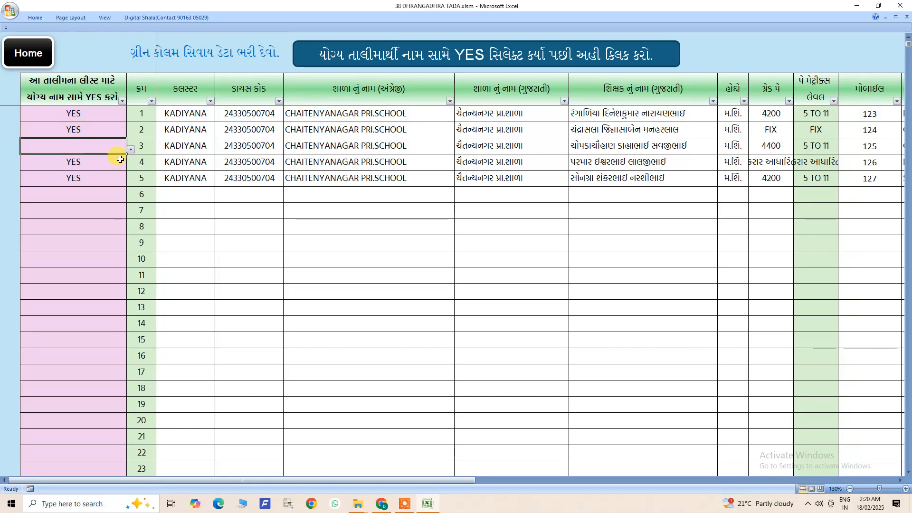
{"action": "left_click", "coordinate": [130, 148]}
{"action": "left_click", "coordinate": [84, 158]}
{"action": "left_click", "coordinate": [93, 173]}
{"action": "left_click", "coordinate": [81, 135]}
{"action": "left_click", "coordinate": [82, 145]}
{"action": "key", "text": "Delete"}
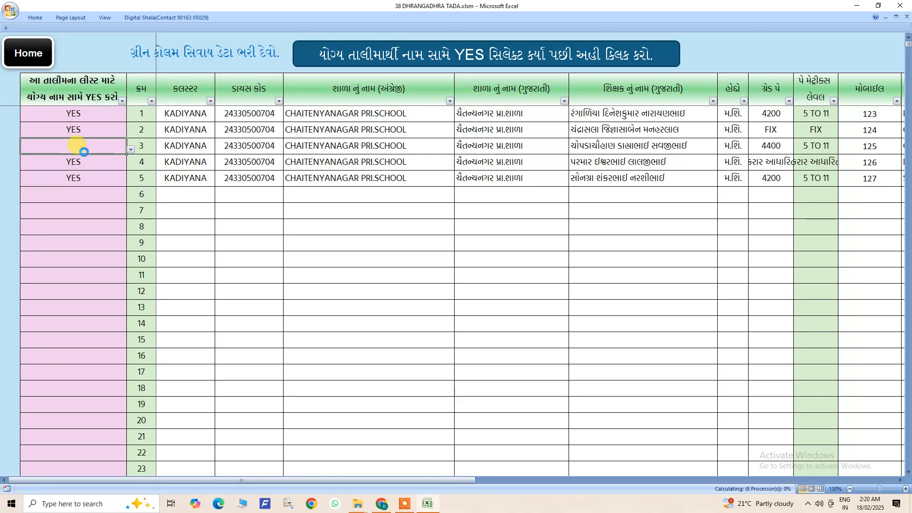
Clear the YES mark beside trainee 1 in the selection column.
{"action": "left_click", "coordinate": [83, 177]}
{"action": "left_click", "coordinate": [73, 114]}
{"action": "key", "text": "Delete"}
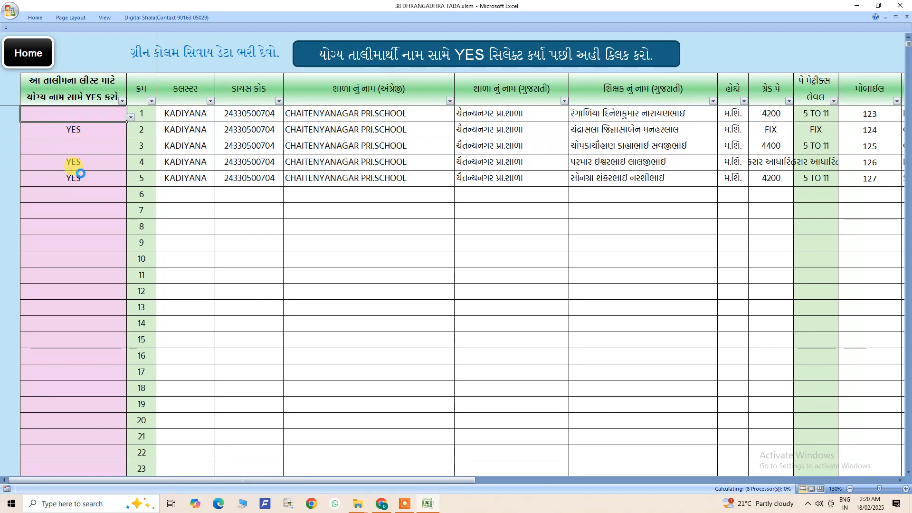
{"action": "right_click", "coordinate": [82, 114]}
{"action": "left_click", "coordinate": [69, 142]}
{"action": "left_click", "coordinate": [72, 130]}
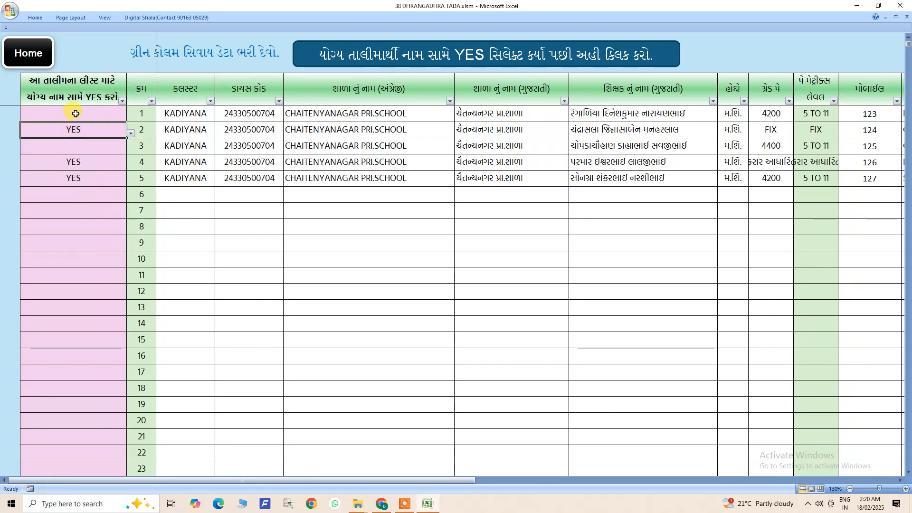
{"action": "right_click", "coordinate": [75, 114]}
{"action": "left_click", "coordinate": [61, 113]}
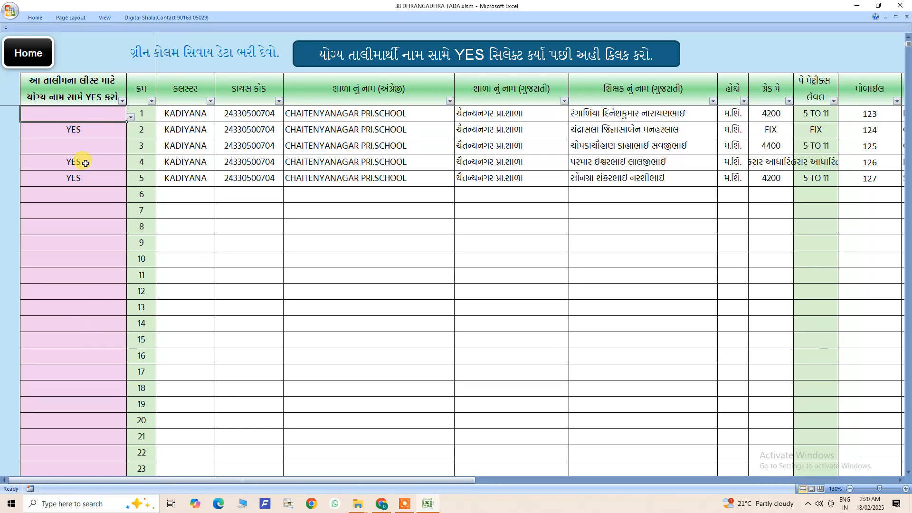
Load the YES-marked trainees into the training list, and return to the data entry sheet.
{"action": "left_click", "coordinate": [369, 57]}
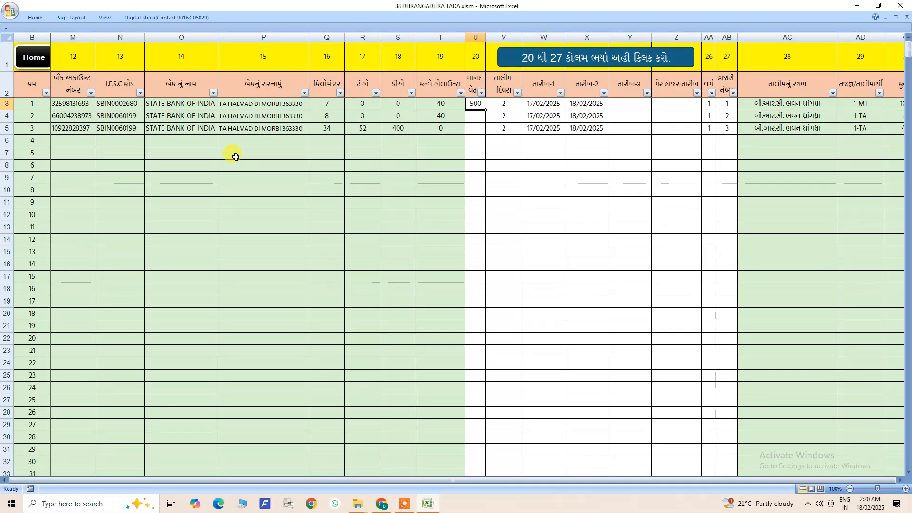
{"action": "left_click", "coordinate": [34, 57]}
{"action": "left_click", "coordinate": [46, 103]}
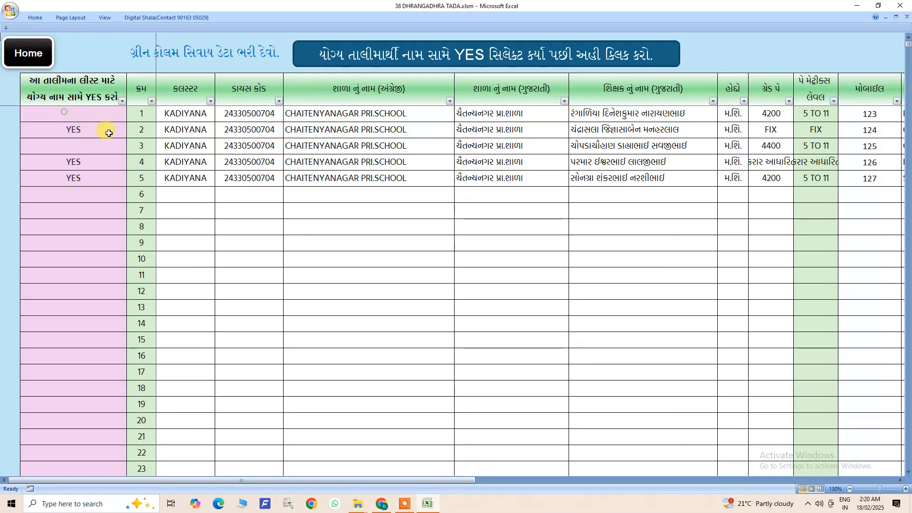
Highlight the training selection column from trainee 1 to row 20, and load the YES-marked trainees into the training list.
{"action": "left_click_drag", "start_coordinate": [190, 114], "coordinate": [703, 429]}
{"action": "left_click_drag", "start_coordinate": [85, 114], "coordinate": [86, 421]}
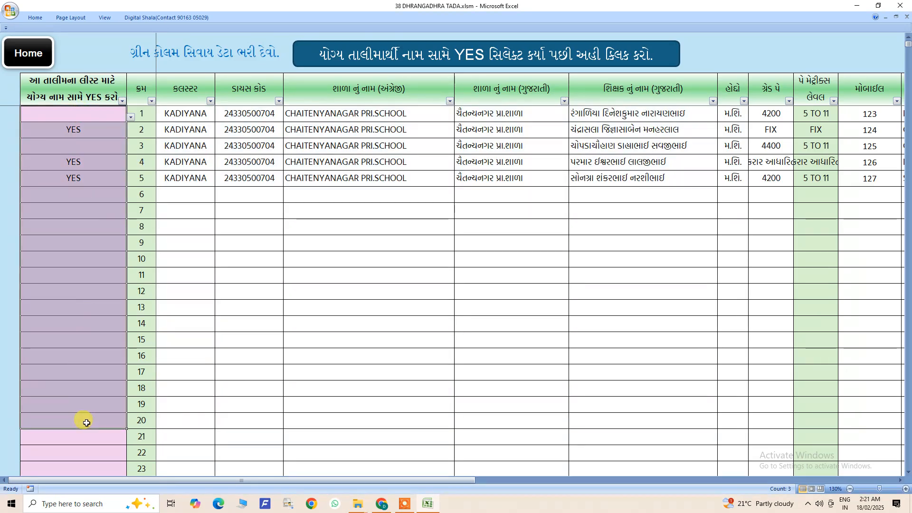
{"action": "left_click", "coordinate": [395, 60]}
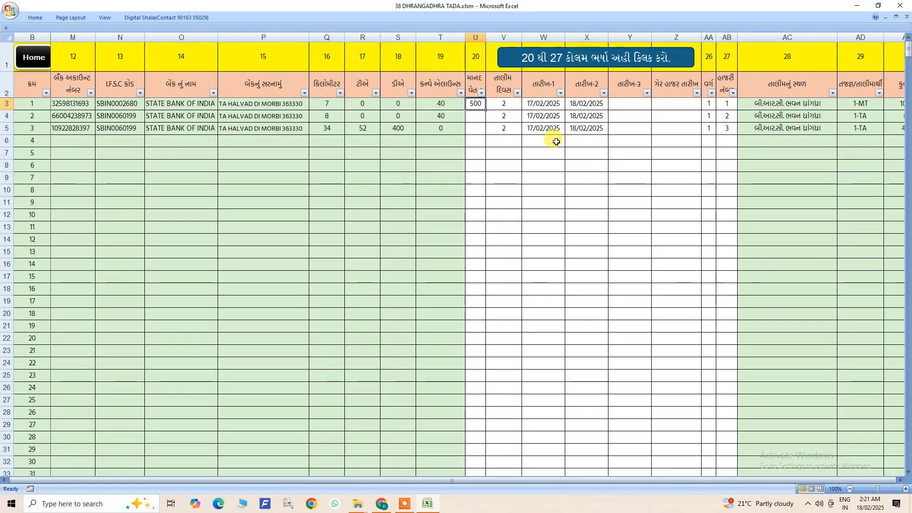
Highlight the fill-in block of columns 20 to 27, first down to serial 16 and again down to serial 6.
{"action": "left_click_drag", "start_coordinate": [474, 105], "coordinate": [719, 289]}
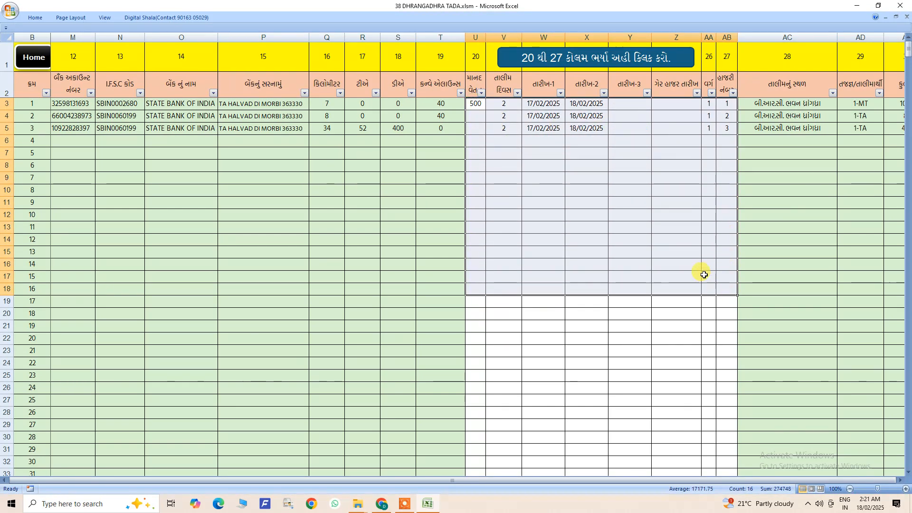
{"action": "left_click", "coordinate": [704, 274]}
{"action": "left_click_drag", "start_coordinate": [475, 105], "coordinate": [722, 169]}
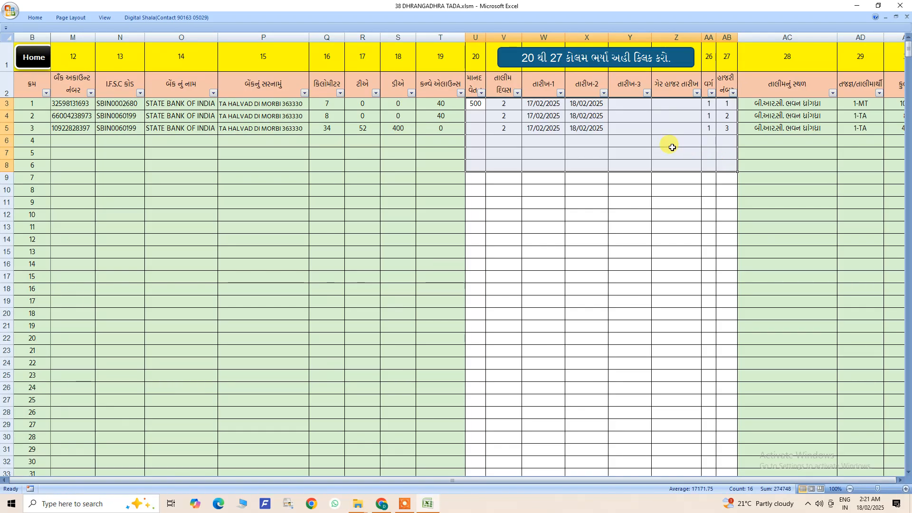
Replace the Date-1 entry of the trainee at serial 2 with 18/02/2025 copied from that trainee's Date-2 cell.
{"action": "left_click", "coordinate": [550, 121]}
{"action": "left_click", "coordinate": [586, 118]}
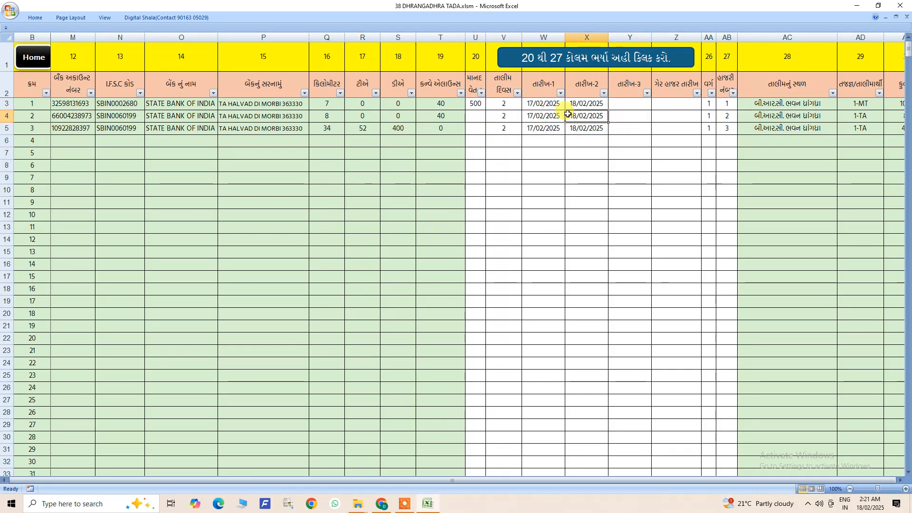
{"action": "left_click", "coordinate": [545, 117]}
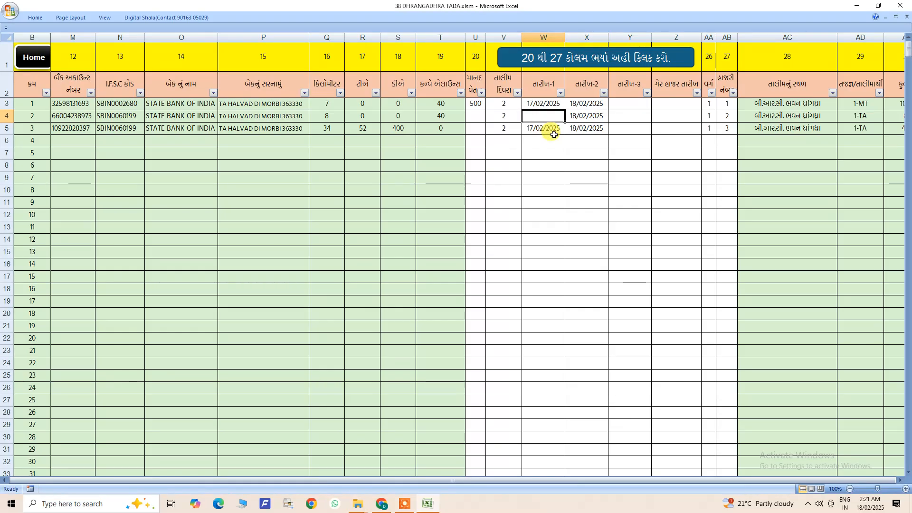
{"action": "key", "text": "Delete"}
{"action": "left_click", "coordinate": [579, 117]}
{"action": "key", "text": "ctrl+c"}
{"action": "left_click", "coordinate": [561, 117]}
{"action": "key", "text": "ctrl+v"}
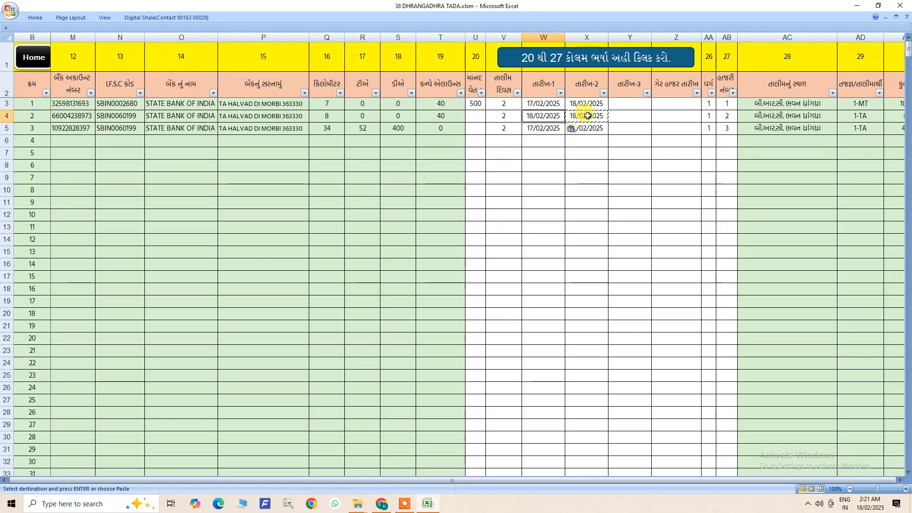
Clear the Date-2 entry of the trainee at serial 2.
{"action": "left_click", "coordinate": [586, 117]}
{"action": "key", "text": "Delete"}
{"action": "left_click", "coordinate": [580, 162]}
{"action": "left_click", "coordinate": [550, 116]}
{"action": "left_click", "coordinate": [584, 115]}
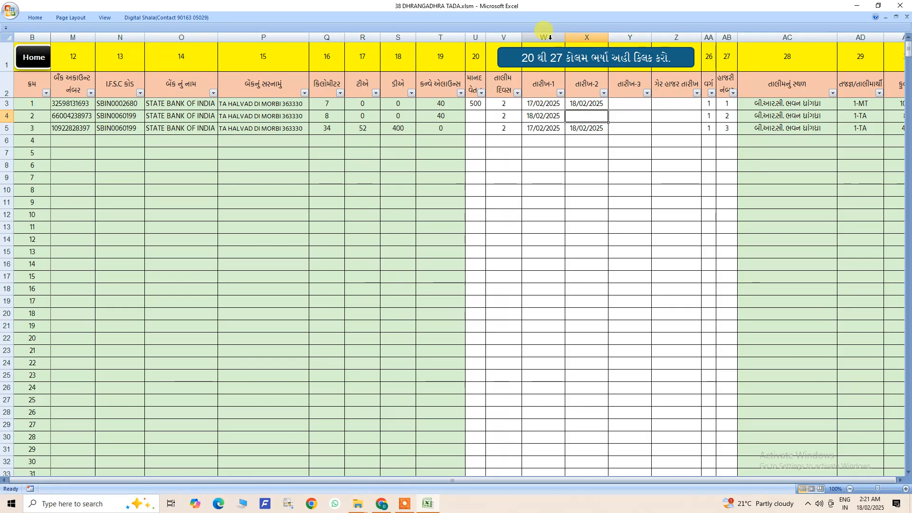
Highlight the Date-1 column and the Date-2 column from serial 1 downward.
{"action": "left_click", "coordinate": [546, 105]}
{"action": "left_click_drag", "start_coordinate": [546, 107], "coordinate": [551, 328]}
{"action": "left_click", "coordinate": [580, 108]}
{"action": "left_click_drag", "start_coordinate": [581, 110], "coordinate": [578, 305]}
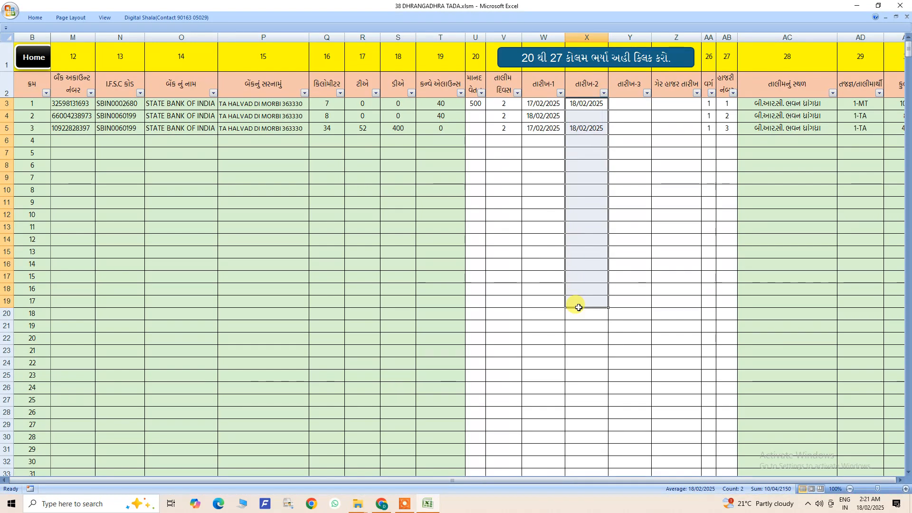
Enter 17/02/2025 as the absent date for the trainee at serial 2.
{"action": "left_click", "coordinate": [560, 125]}
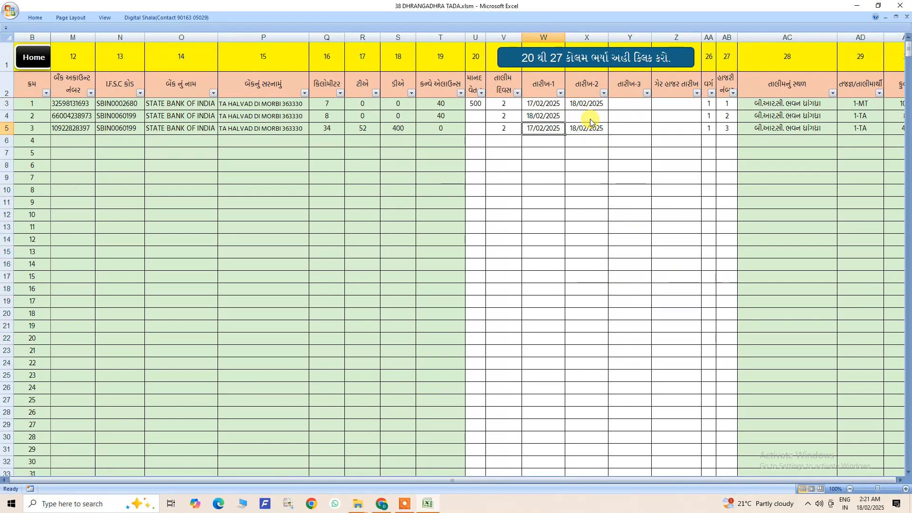
{"action": "left_click", "coordinate": [657, 117]}
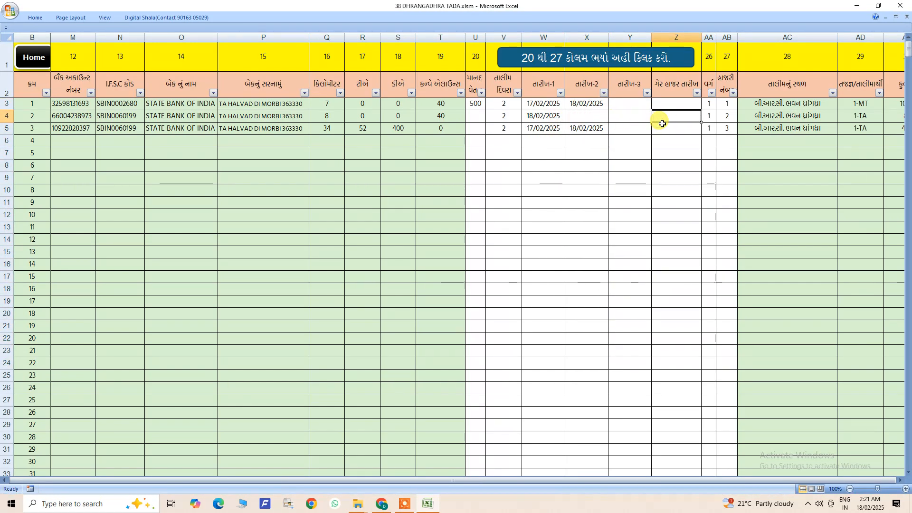
{"action": "type", "text": "17/"}
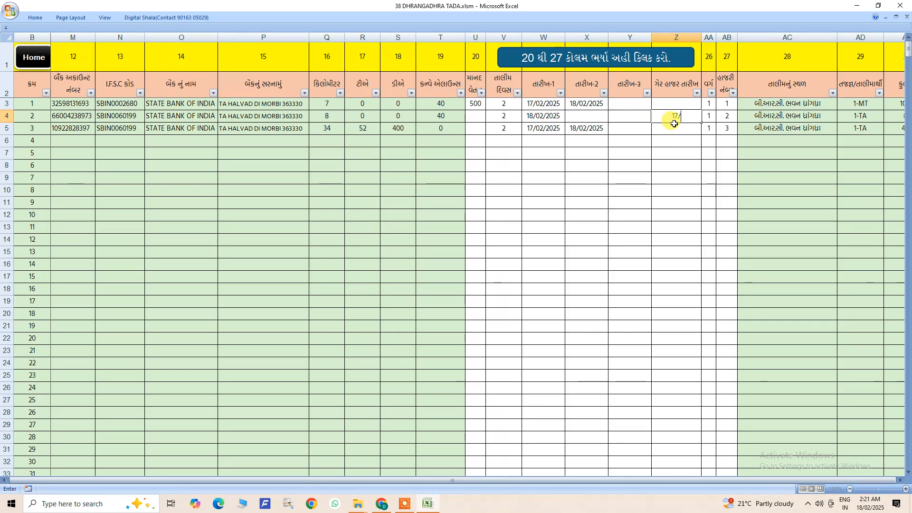
{"action": "type", "text": "02/2025"}
{"action": "left_click", "coordinate": [671, 144]}
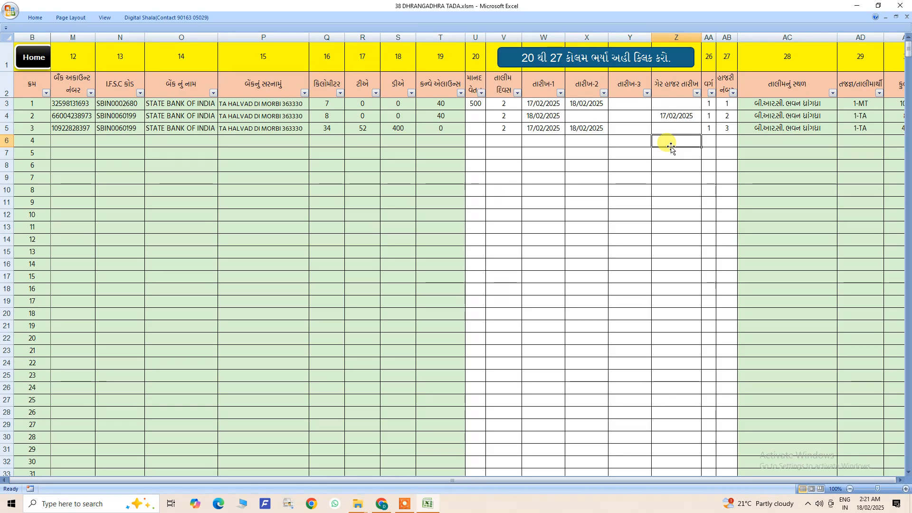
{"action": "left_click", "coordinate": [580, 164]}
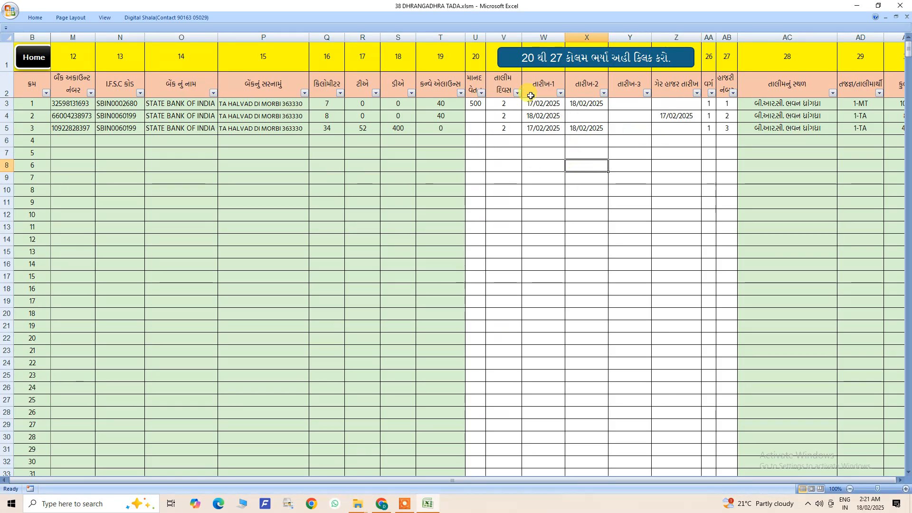
Submit the filled columns 20 to 27, and check the filter choices of the cluster column in the arranged list.
{"action": "left_click", "coordinate": [542, 57]}
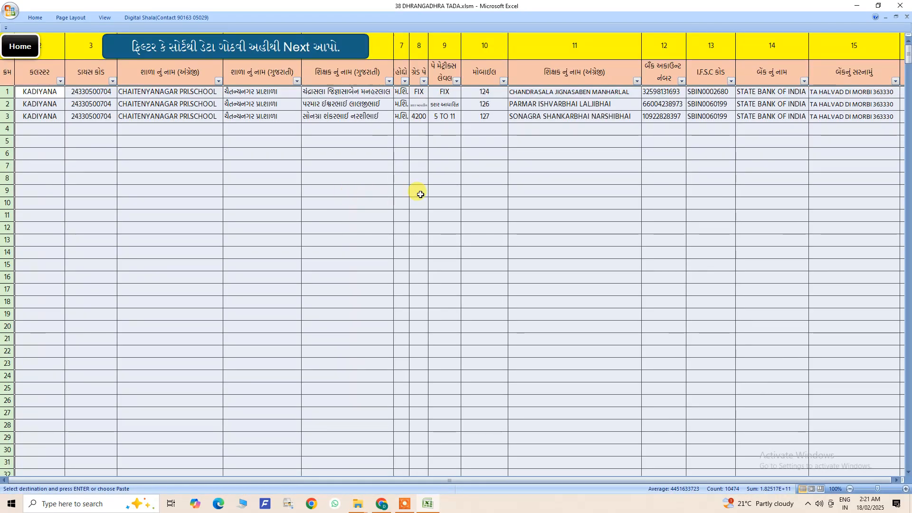
{"action": "left_click", "coordinate": [60, 80]}
{"action": "left_click", "coordinate": [144, 244]}
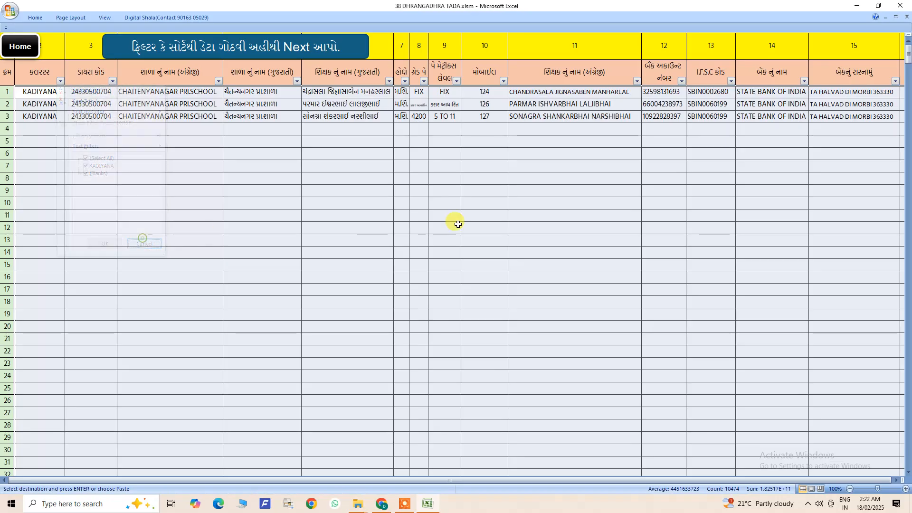
Check the entries in columns 20 to 27 of the arranged list, and finalize the arranged trainee data.
{"action": "left_click", "coordinate": [635, 480]}
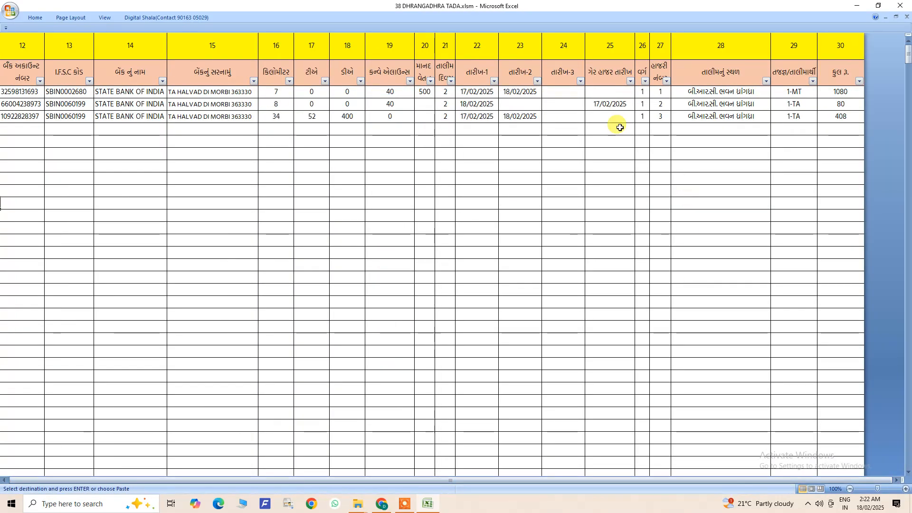
{"action": "mouse_move", "coordinate": [427, 92]}
{"action": "left_mouse_down"}
{"action": "mouse_move", "coordinate": [649, 142]}
{"action": "mouse_move", "coordinate": [642, 294]}
{"action": "mouse_move", "coordinate": [667, 384]}
{"action": "left_mouse_up"}
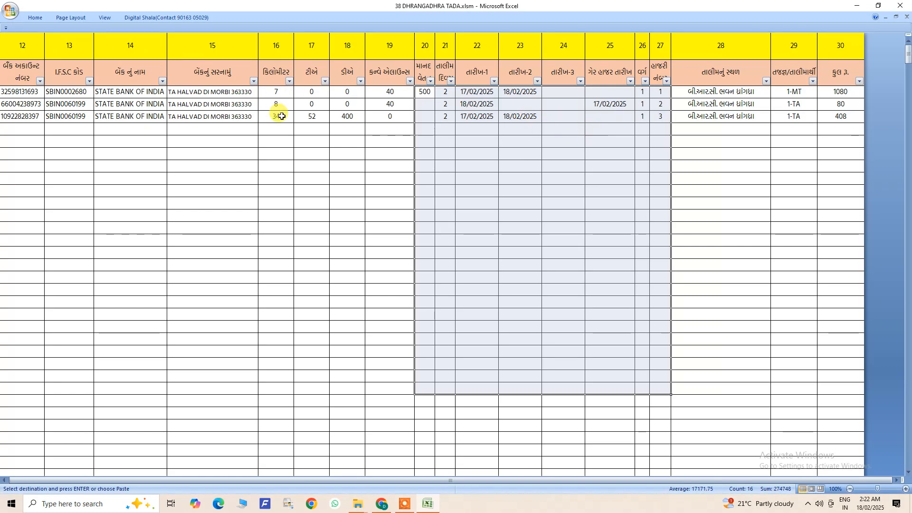
{"action": "left_click_drag", "start_coordinate": [412, 481], "coordinate": [281, 470]}
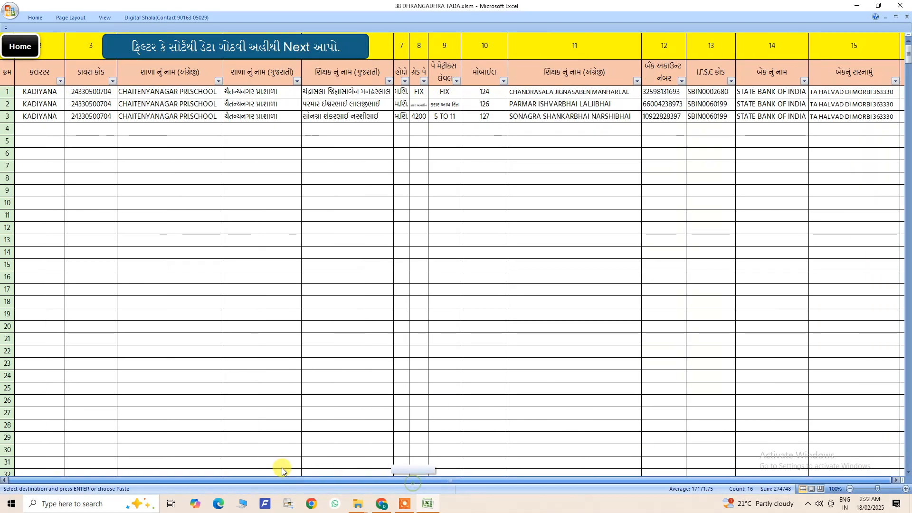
{"action": "left_click", "coordinate": [203, 43]}
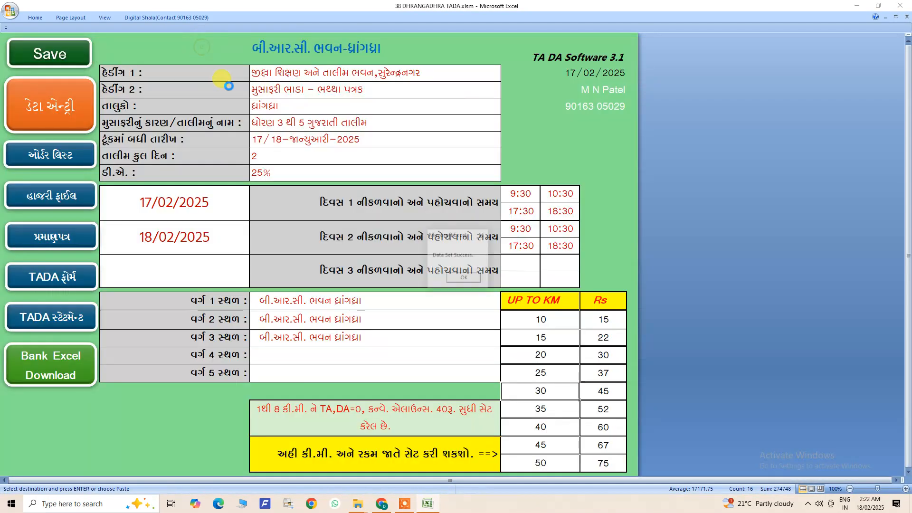
{"action": "left_click", "coordinate": [464, 278]}
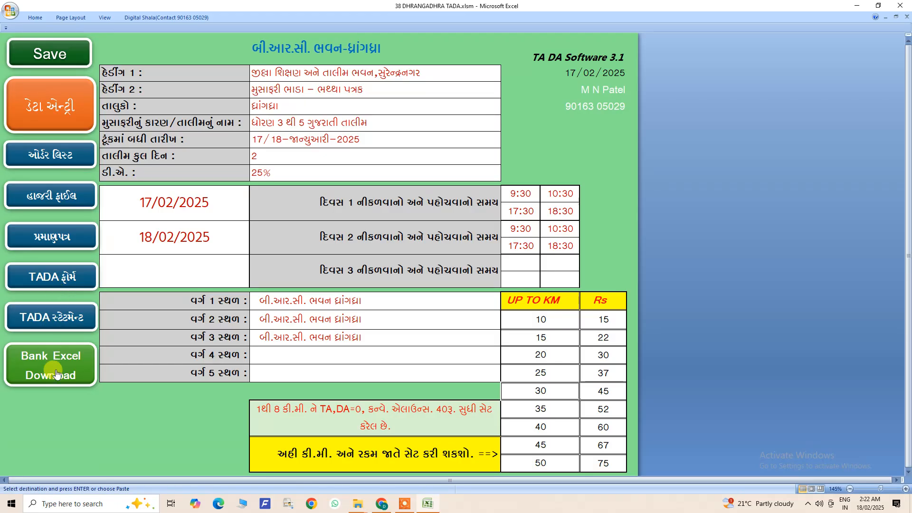
Review the TADA form for serial 3 from its travel expenses to its bank details, and return to the main sheet.
{"action": "left_click", "coordinate": [49, 279]}
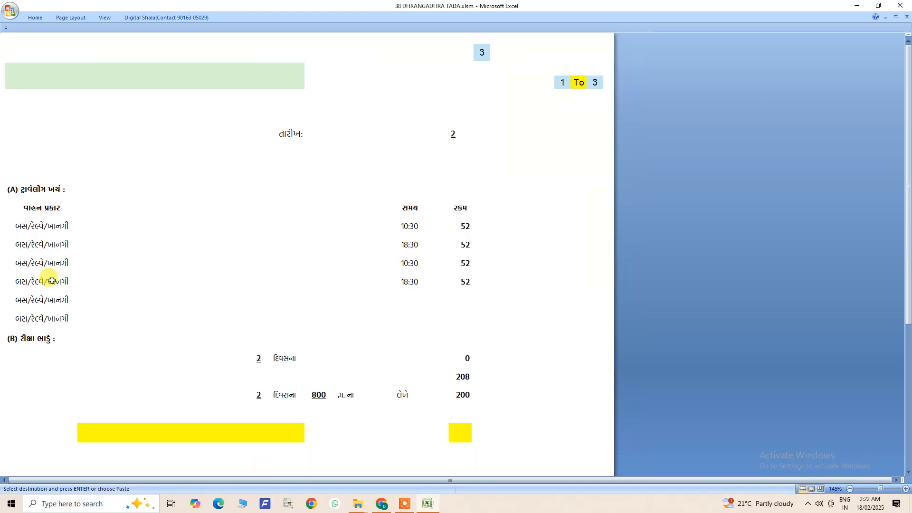
{"action": "scroll", "coordinate": [230, 262], "scroll_direction": "down", "scroll_amount": 6}
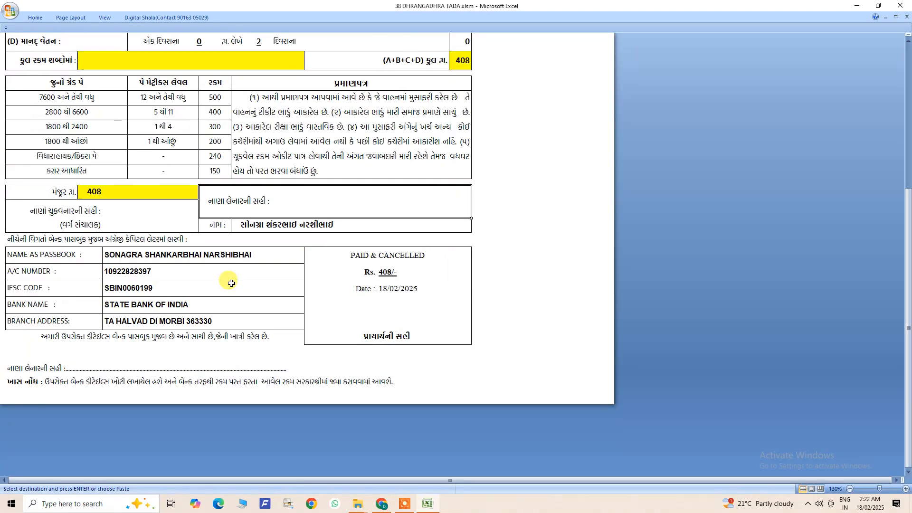
{"action": "scroll", "coordinate": [231, 284], "scroll_direction": "up", "scroll_amount": 6}
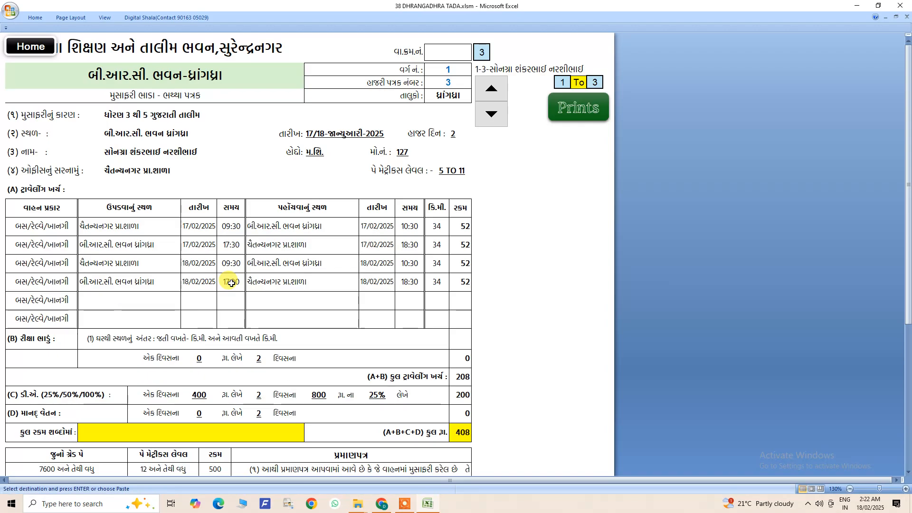
{"action": "scroll", "coordinate": [231, 283], "scroll_direction": "down", "scroll_amount": 8}
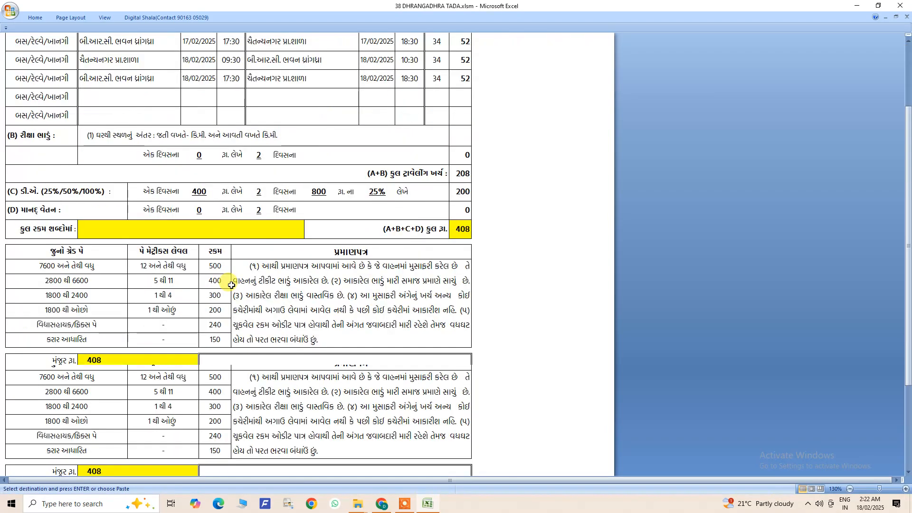
{"action": "scroll", "coordinate": [232, 285], "scroll_direction": "up", "scroll_amount": 10}
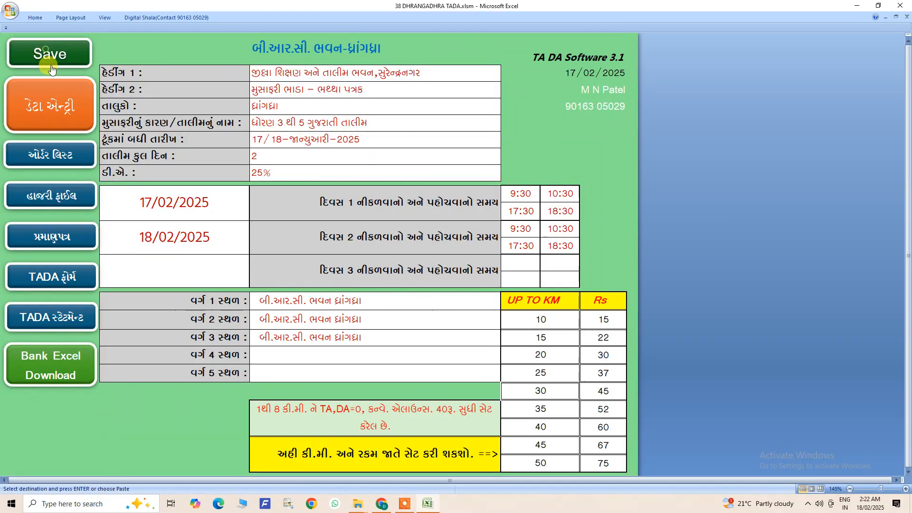
{"action": "left_click", "coordinate": [46, 50]}
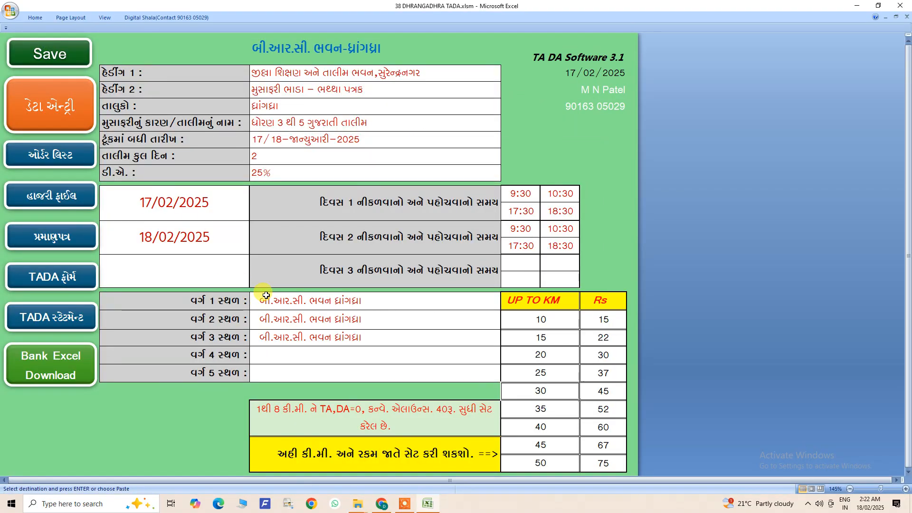
{"action": "scroll", "coordinate": [265, 294], "scroll_direction": "down", "scroll_amount": 2}
{"action": "scroll", "coordinate": [265, 291], "scroll_direction": "up", "scroll_amount": 2}
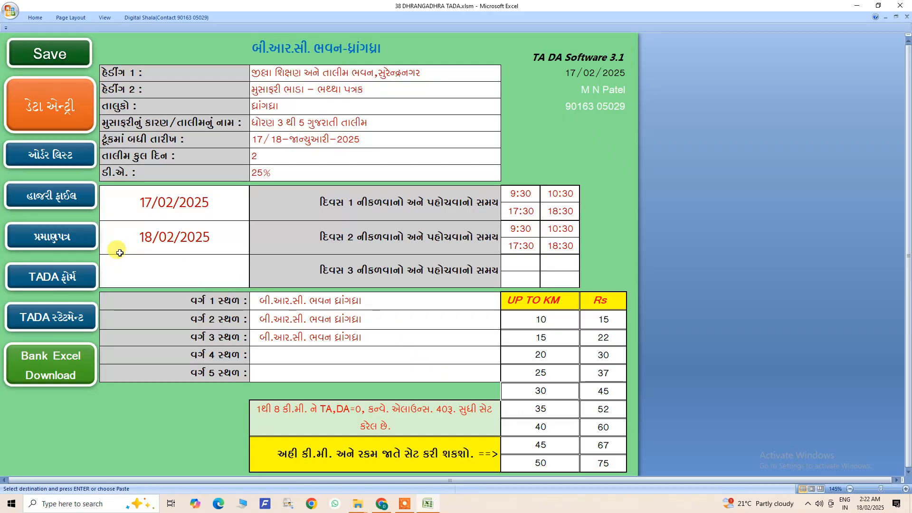